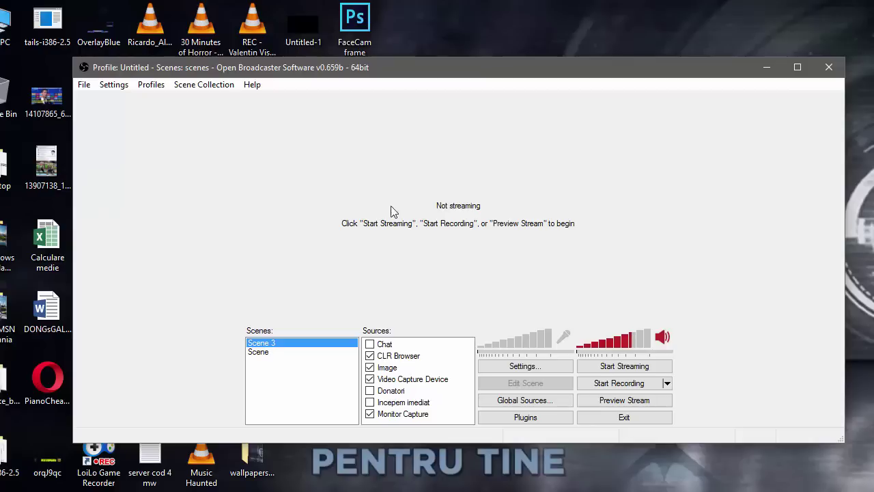
Step: Dismiss the Skype incoming call popup and bring up OBS's Settings menu
right_click(390, 189)
click(389, 210)
drag(437, 78, 429, 70)
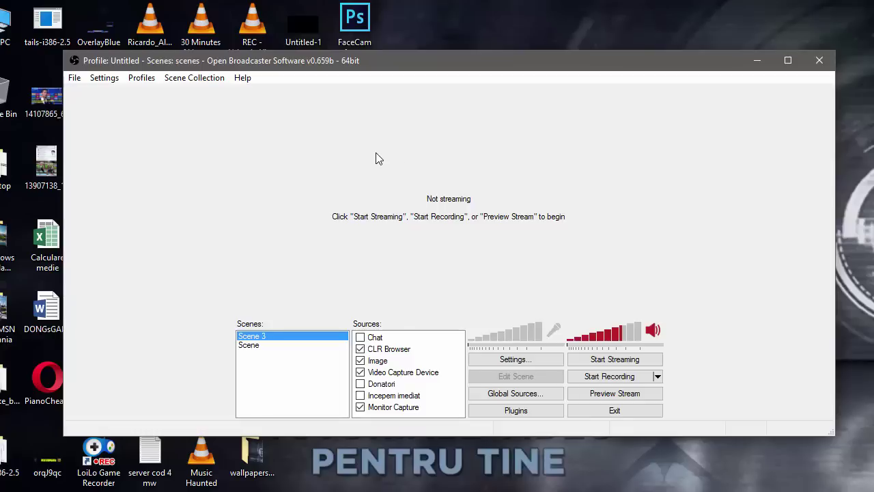
click(102, 79)
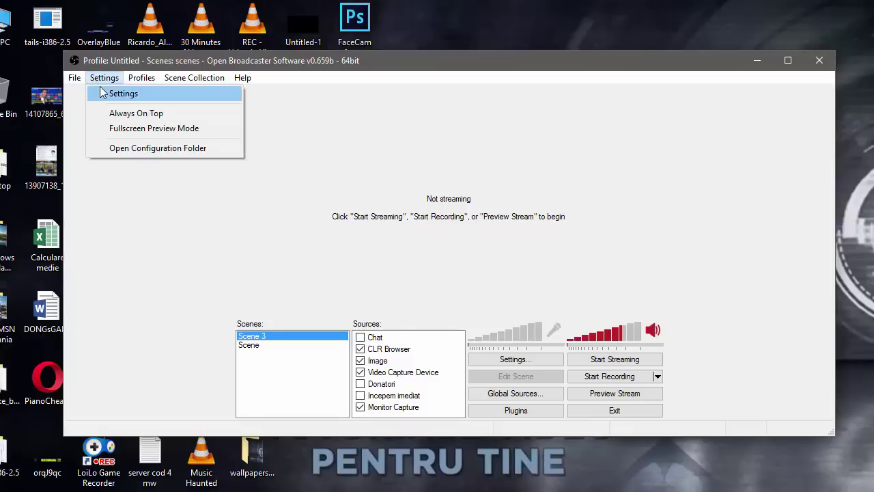
Step: Open Settings... on the Encoding page, showing x264 CBR at 400 kb/s and AAC 128
click(104, 91)
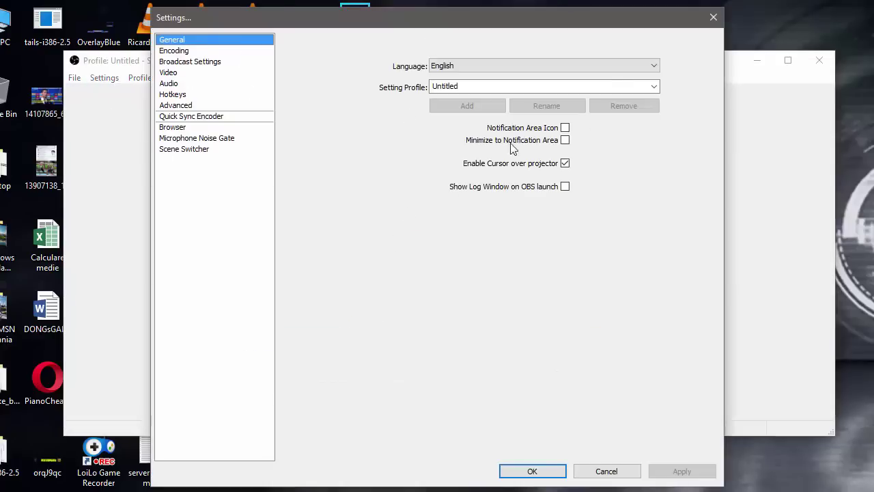
click(175, 52)
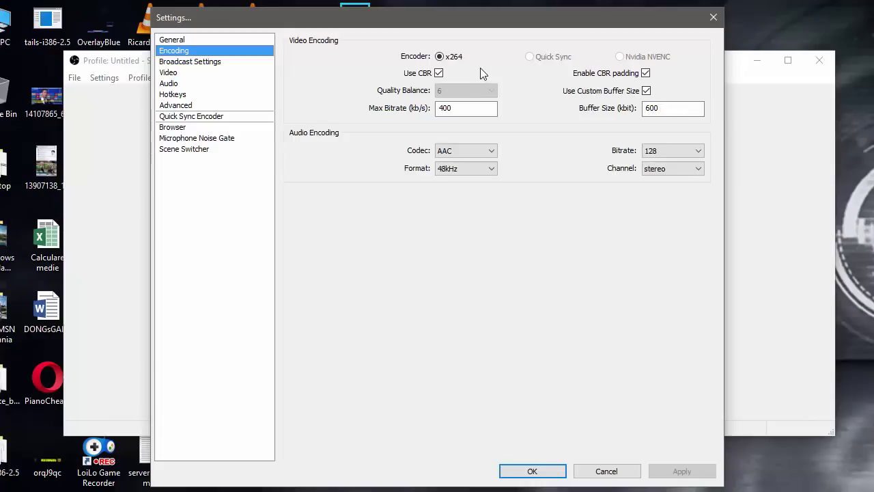
drag(465, 31, 460, 23)
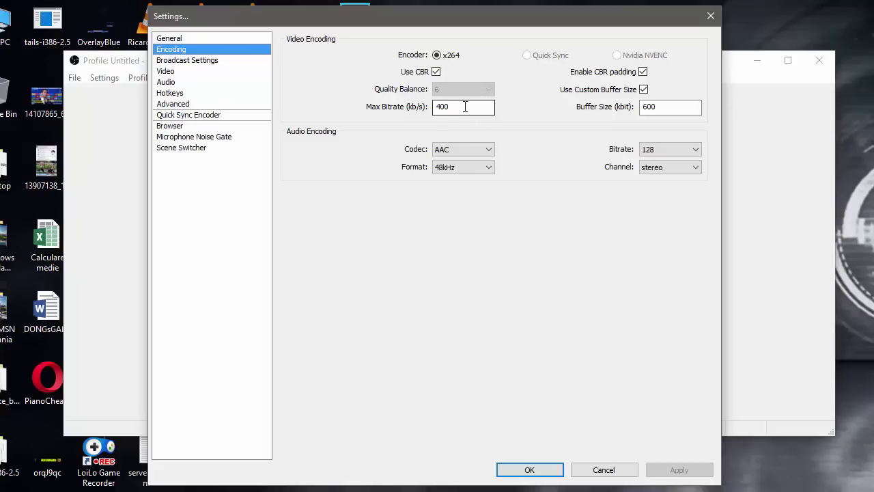
double_click(465, 107)
click(470, 107)
double_click(470, 107)
click(470, 107)
drag(467, 108, 425, 109)
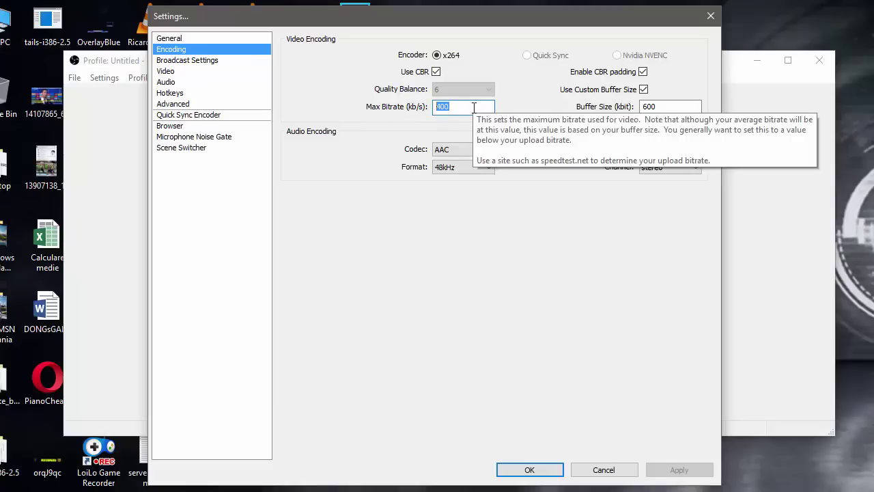
key(End)
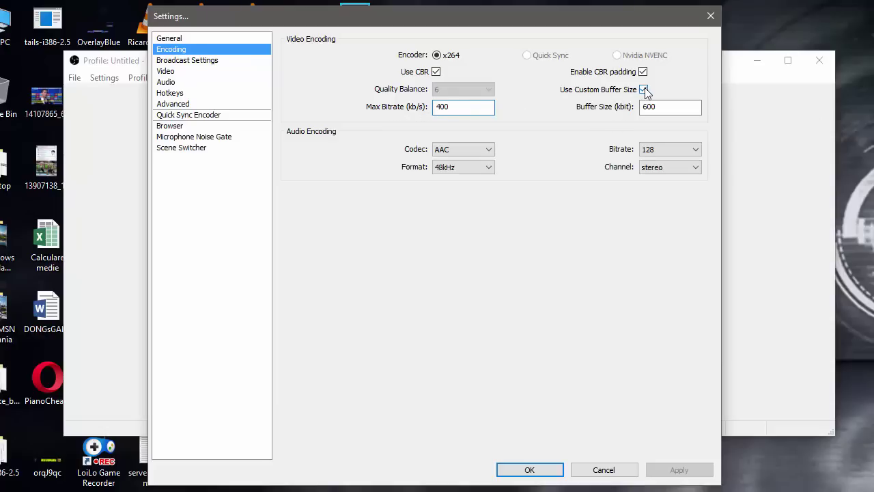
click(670, 106)
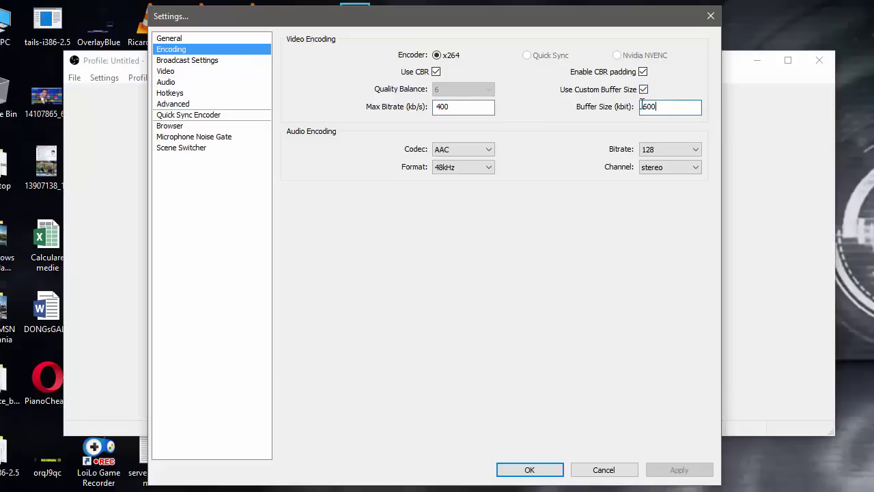
double_click(674, 106)
click(667, 107)
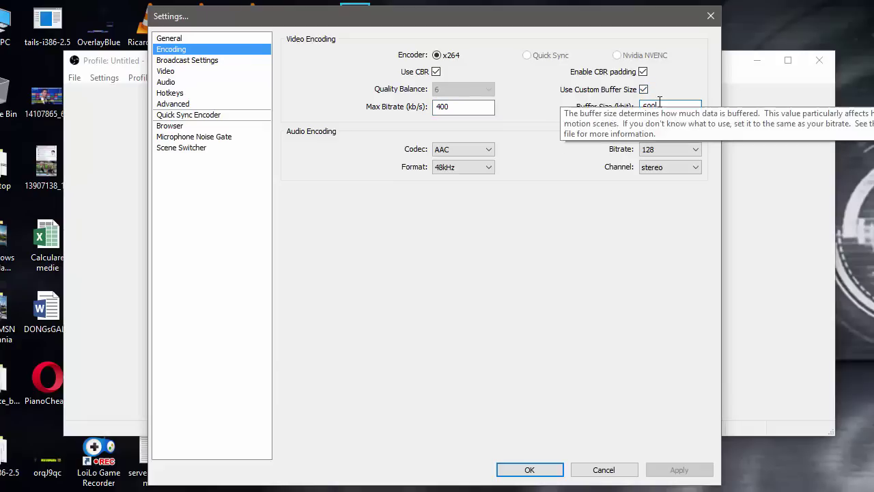
double_click(646, 107)
text(600)
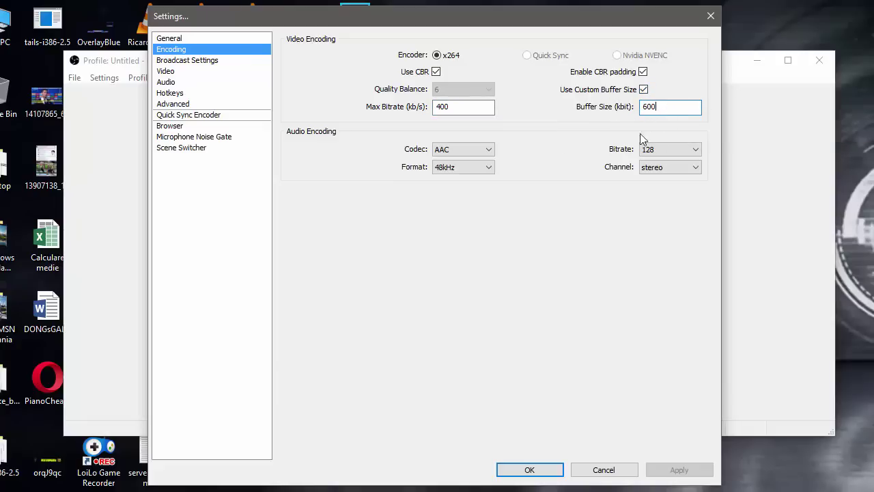
double_click(463, 107)
drag(477, 103, 427, 101)
click(673, 108)
double_click(659, 107)
text(600)
Step: Choose 1.25 (1024x576) as Video resolution downscale, apply it, and select the 30 FPS value
click(172, 61)
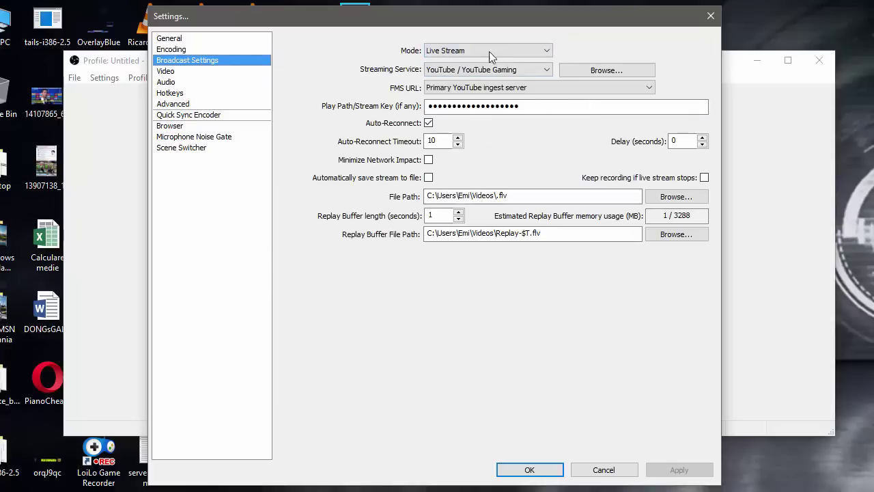
click(179, 71)
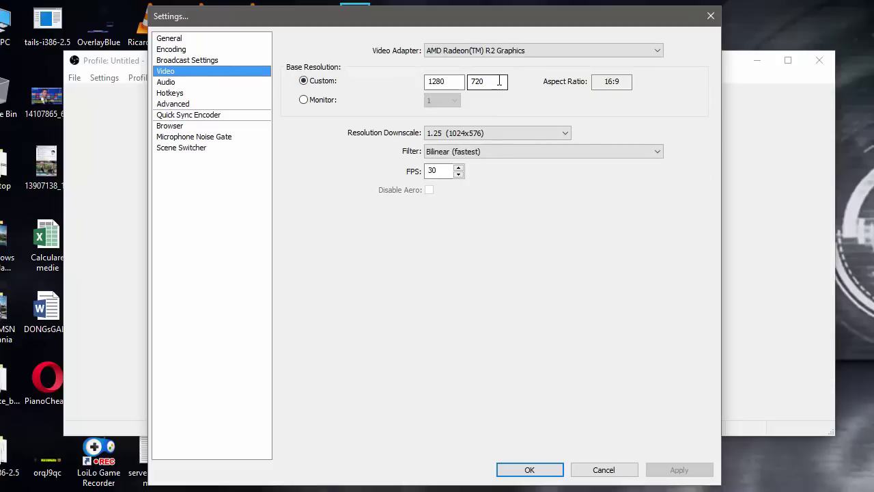
click(447, 132)
click(472, 155)
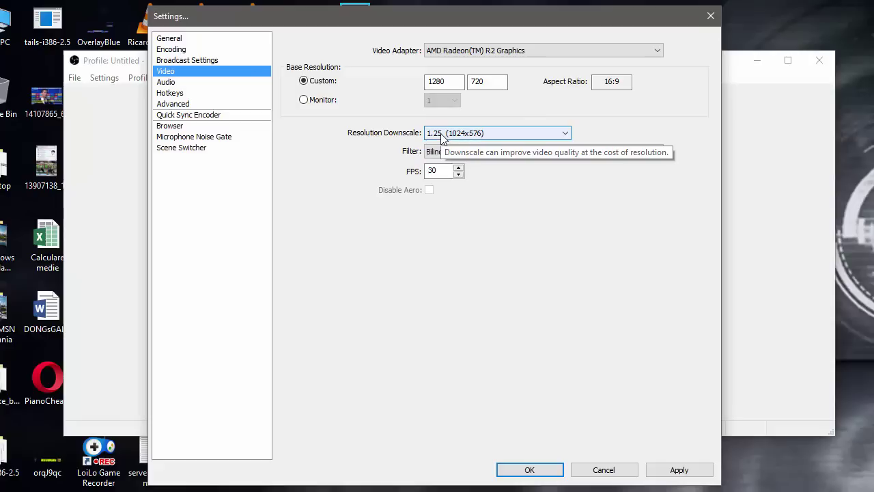
click(674, 476)
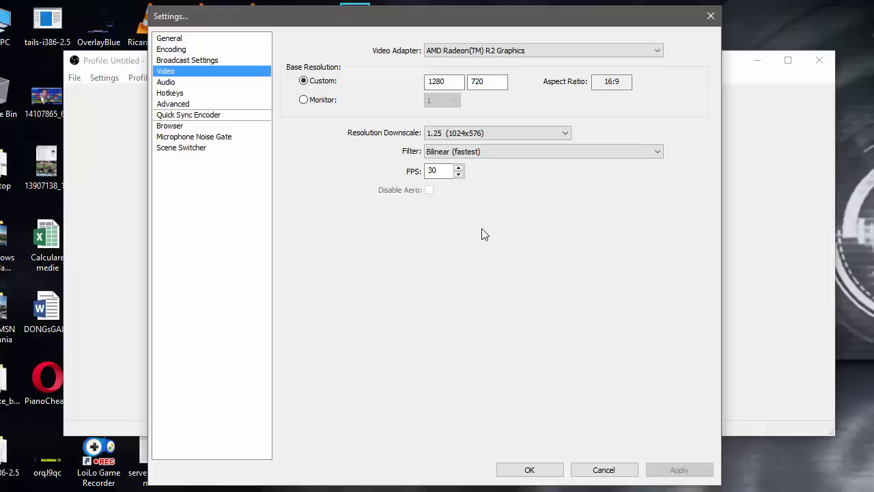
double_click(444, 165)
Step: In Advanced, keep High priority and main profile, and uncheck 'Allow other modifiers on hotkeys'
click(207, 105)
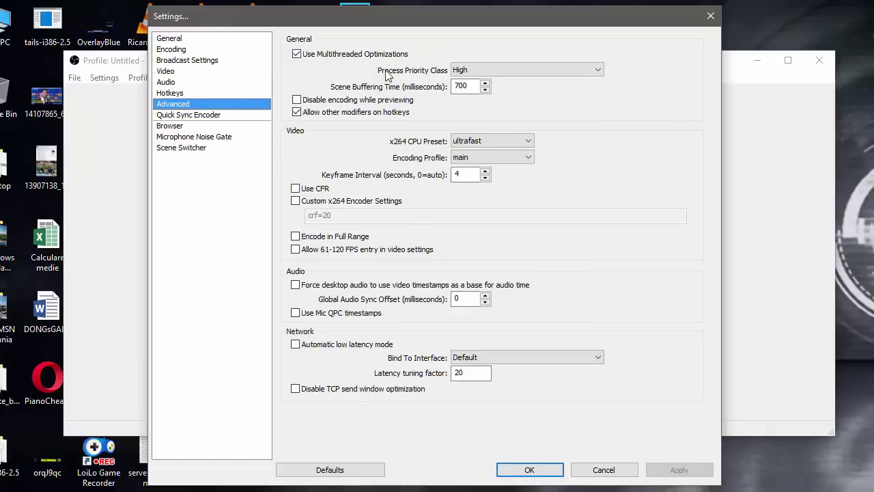
click(478, 74)
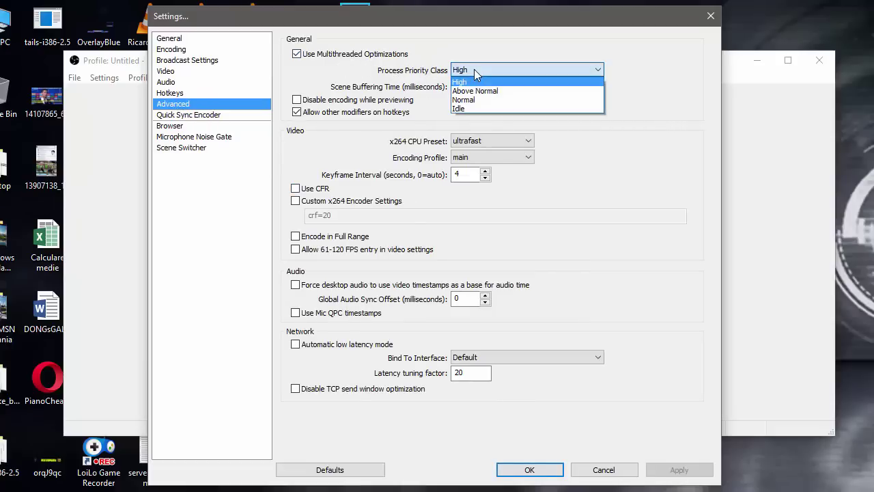
click(478, 74)
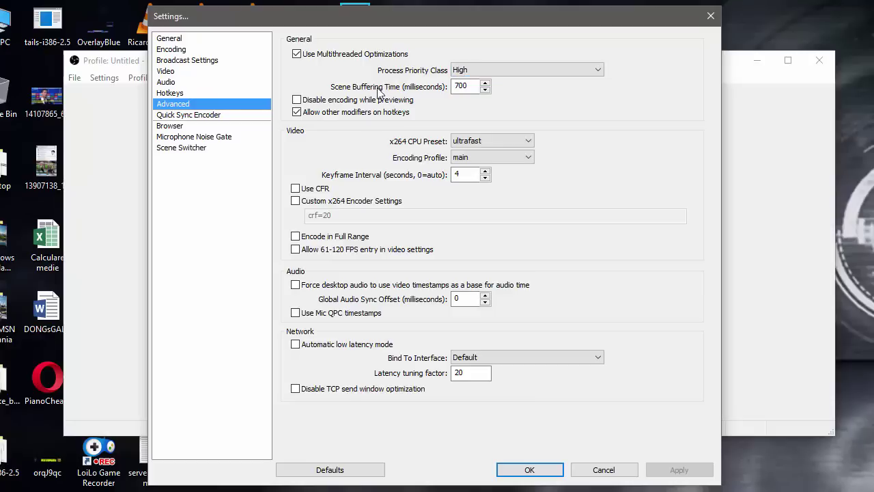
click(472, 86)
click(296, 112)
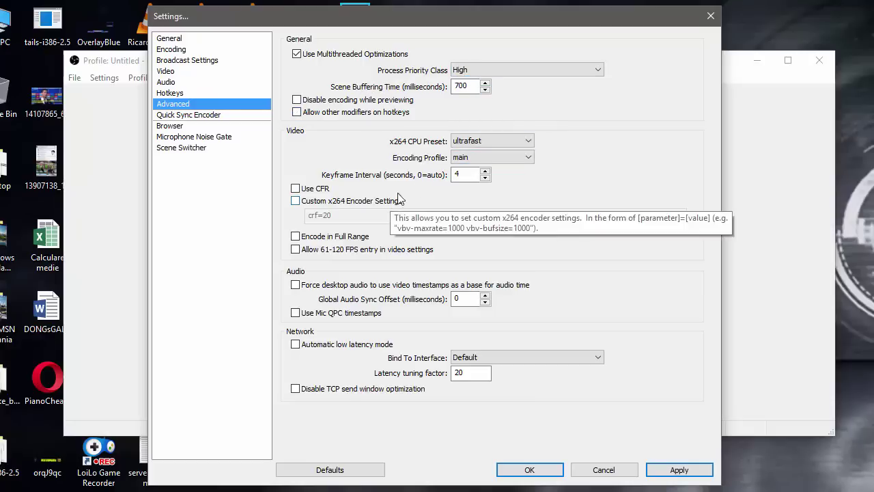
click(475, 159)
click(476, 167)
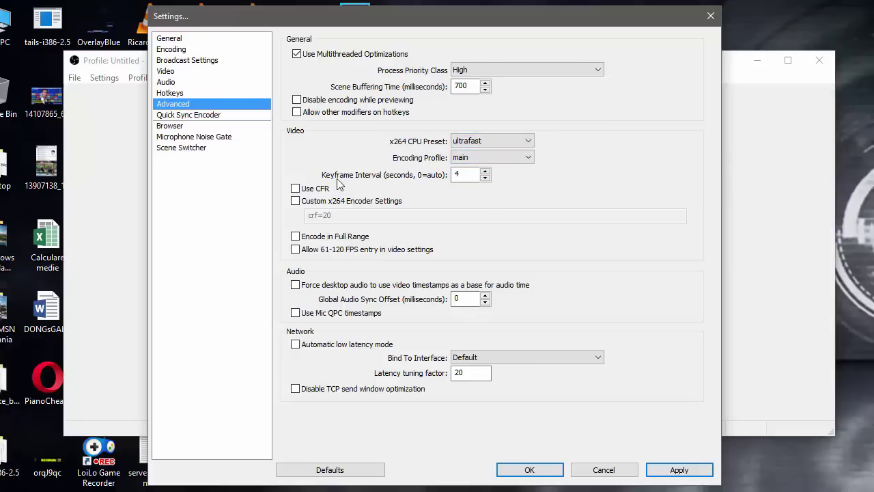
key(Tab)
click(472, 373)
Step: Apply and confirm the settings, then return to the CLR Browser Source Plugin page in Chrome
click(676, 470)
click(536, 470)
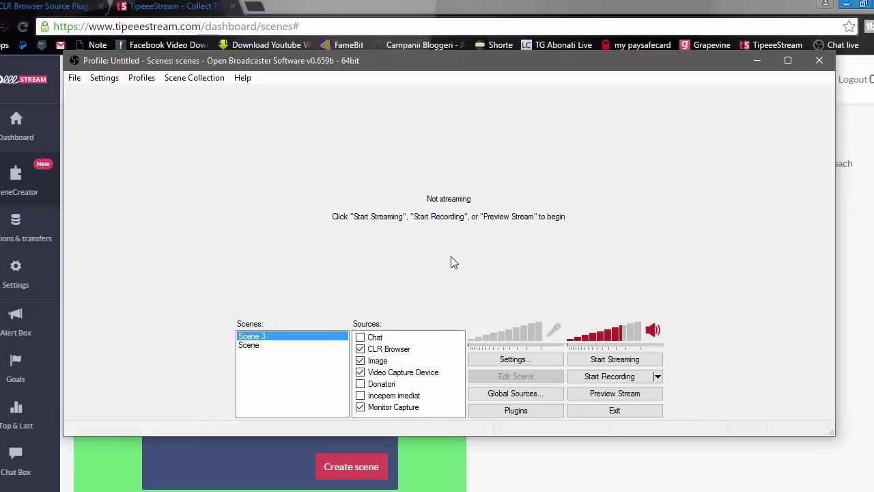
drag(401, 64, 394, 77)
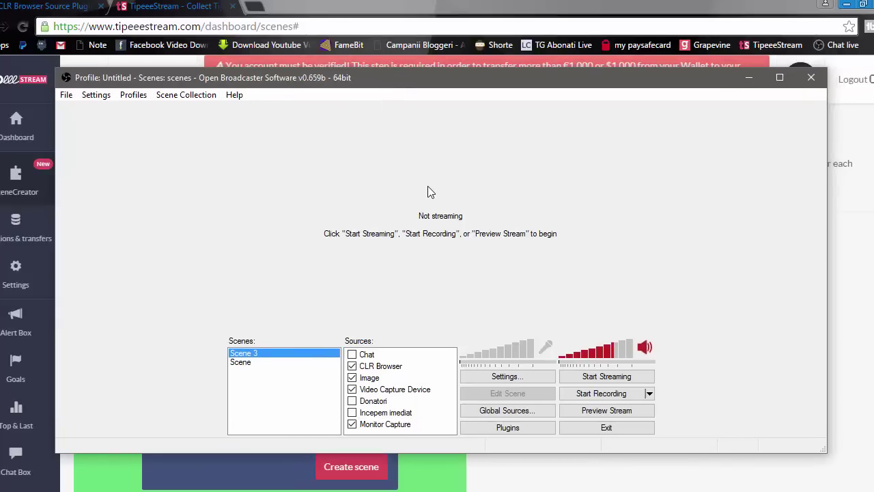
click(362, 11)
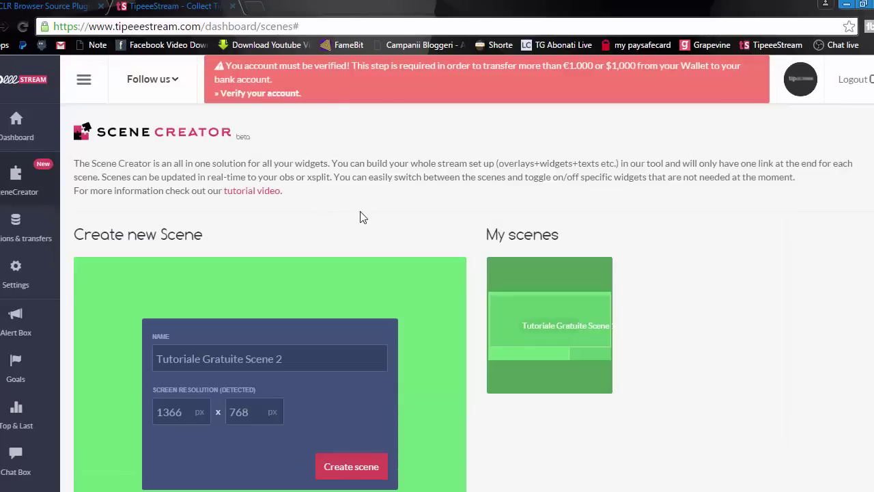
click(54, 8)
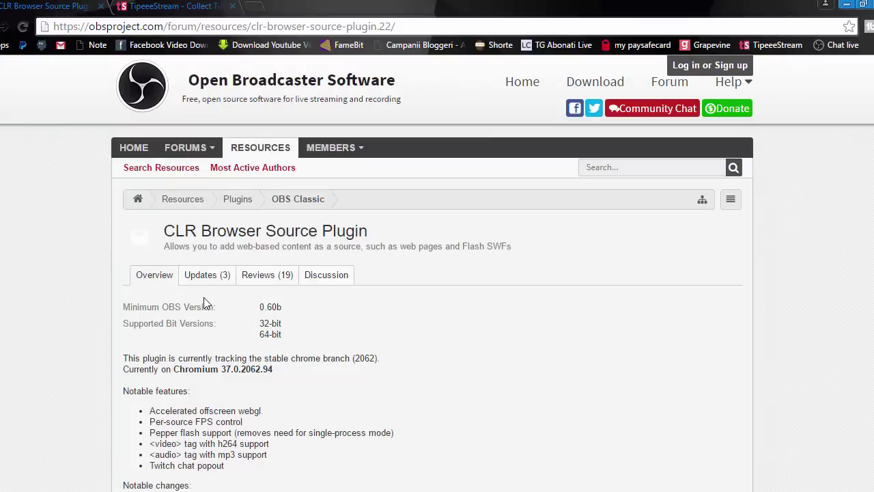
Step: Scroll down the CLR Browser Source Plugin page toward the Old Version section
drag(192, 232, 164, 231)
click(389, 238)
click(166, 227)
mouse_move(373, 236)
mouse_down()
mouse_move(154, 229)
mouse_move(384, 231)
mouse_up()
click(154, 228)
click(385, 233)
click(178, 27)
click(40, 189)
scroll(93, 225, down, 3)
scroll(349, 250, down, 3)
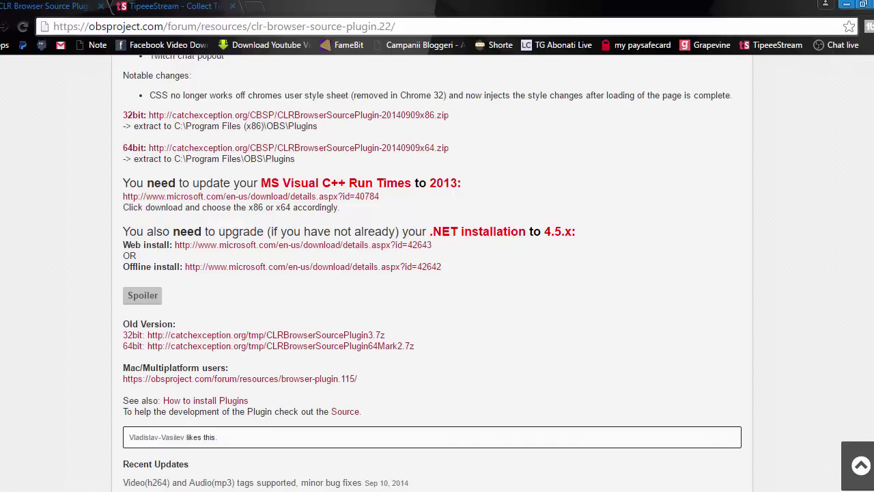
Step: Download the 64bit old version, CLRBrowserSourcePlugin64Mark2.7z
click(311, 488)
drag(293, 86, 312, 92)
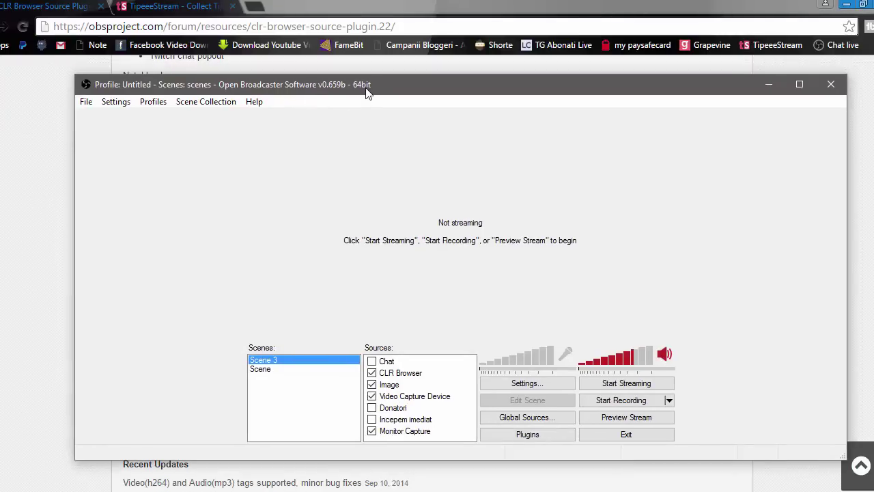
click(348, 17)
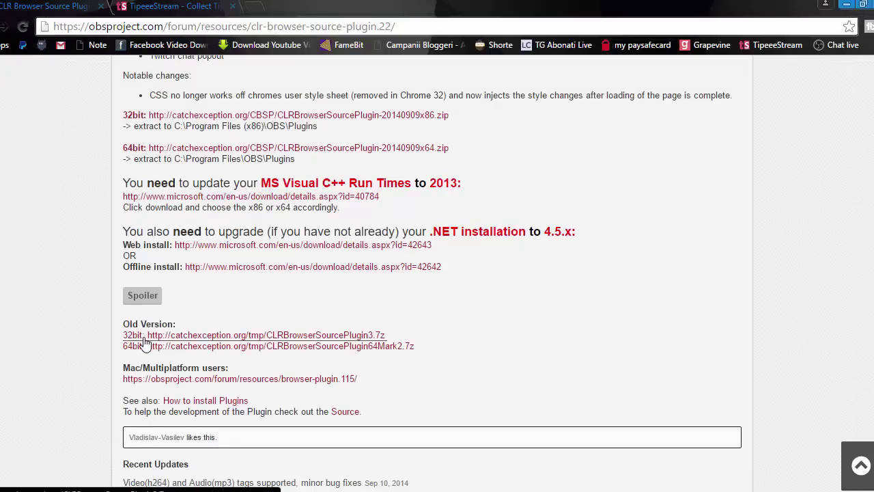
click(293, 485)
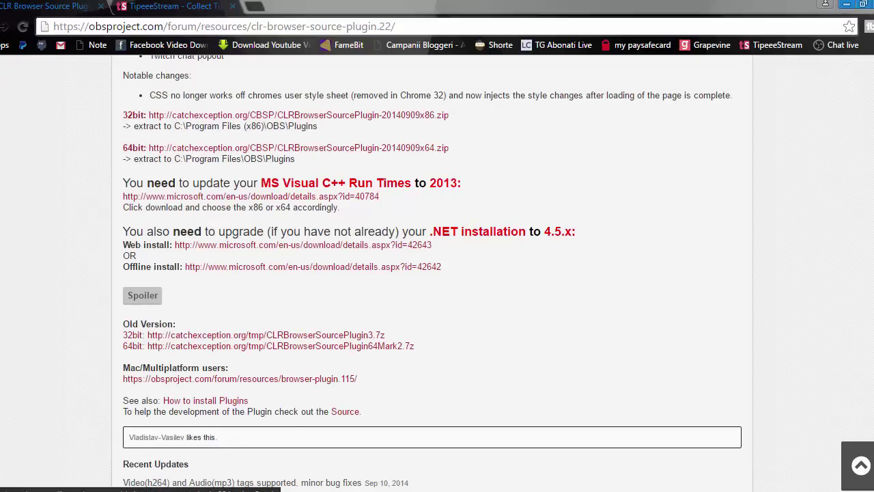
drag(345, 80, 338, 68)
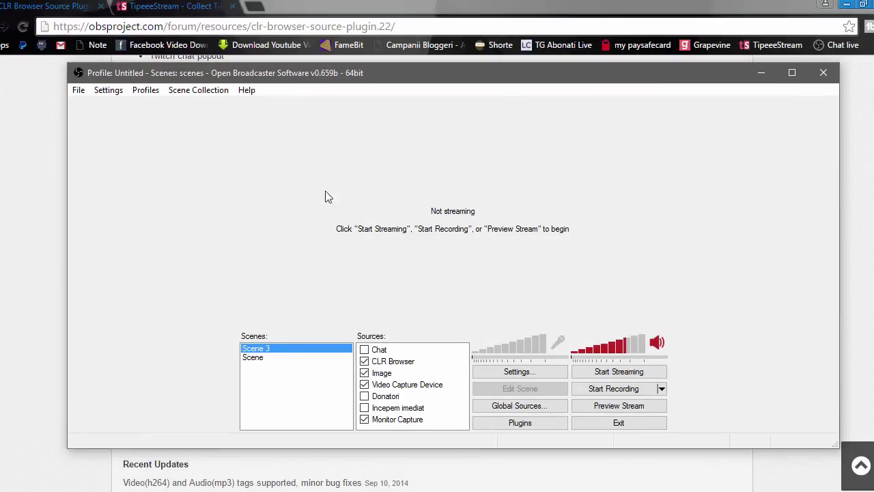
click(320, 8)
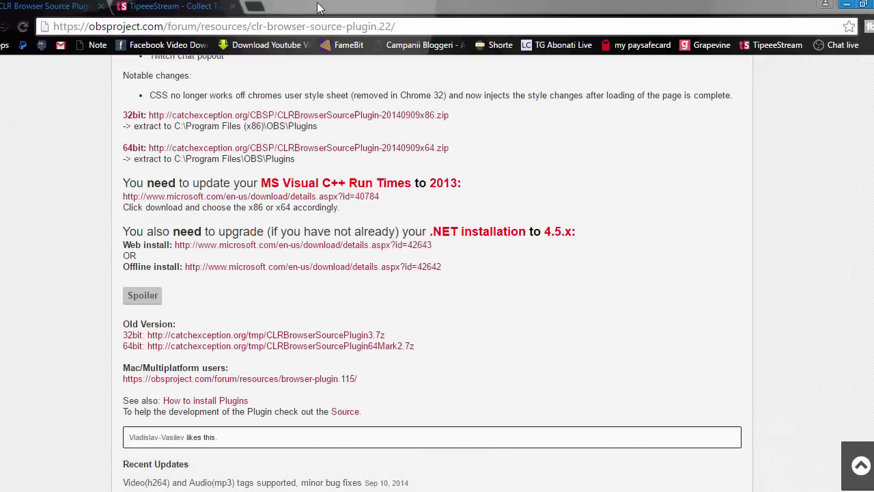
click(229, 347)
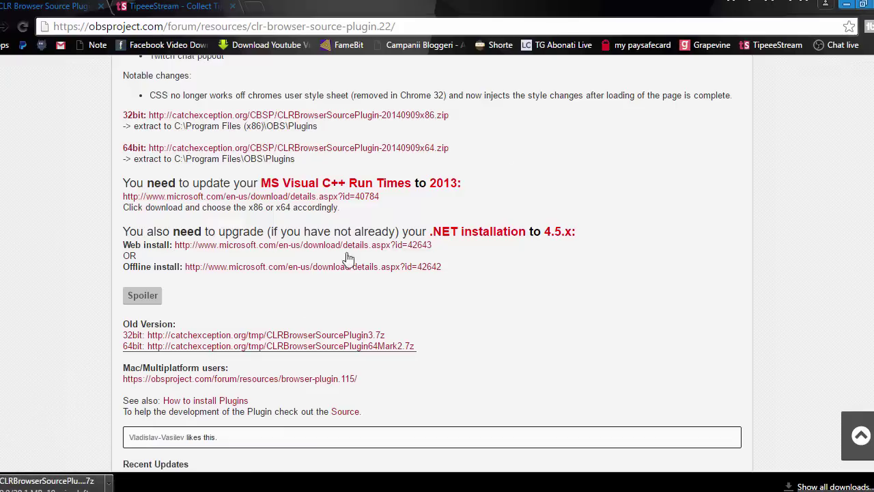
Step: Minimize Chrome and the OBS window to reveal the desktop
click(846, 7)
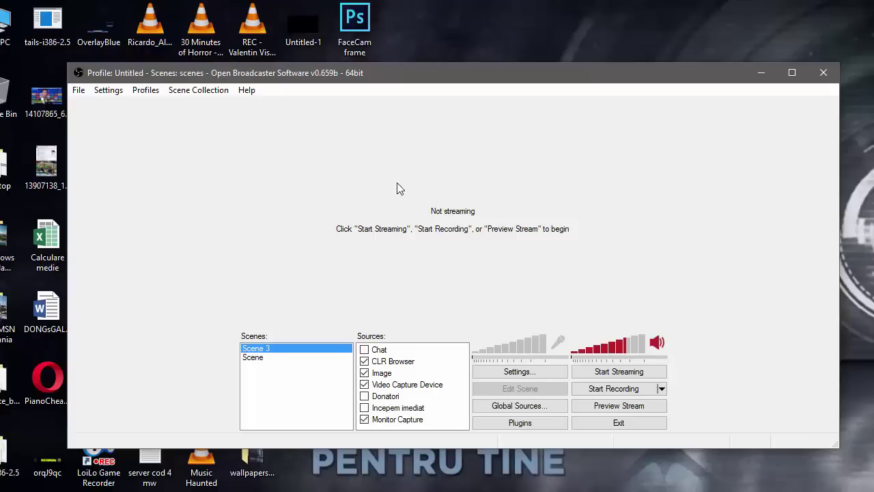
drag(454, 72, 476, 68)
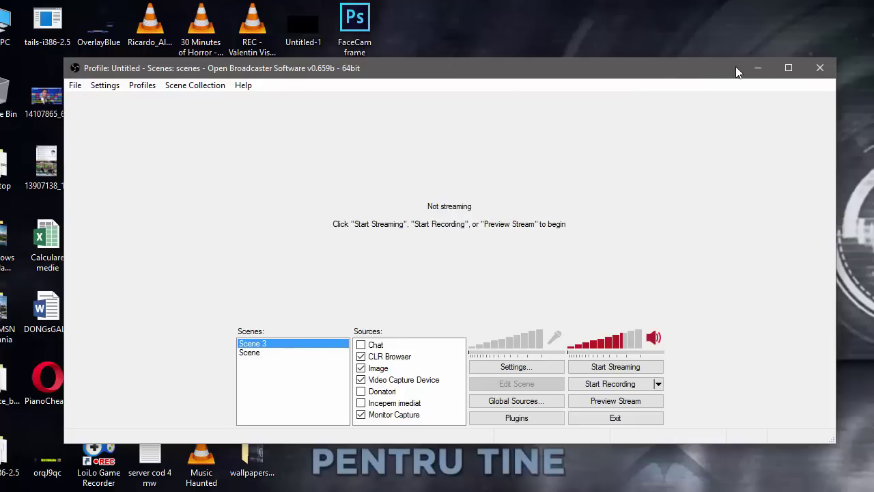
click(757, 68)
Step: Extract CLRBrowserSourcePlugin64Mark2.7z with 'Extract to CLRBrowserSourcePlugin64Mark2\' and move the new folder aside
drag(306, 309, 521, 205)
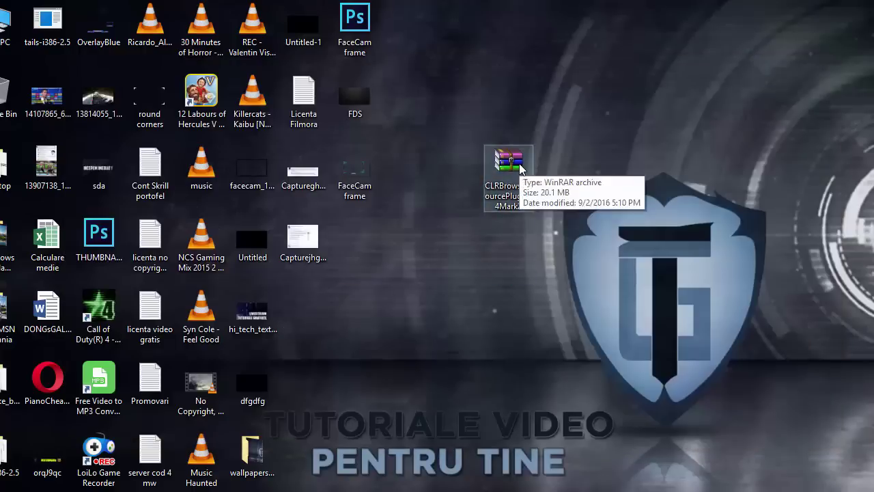
right_click(521, 198)
click(587, 250)
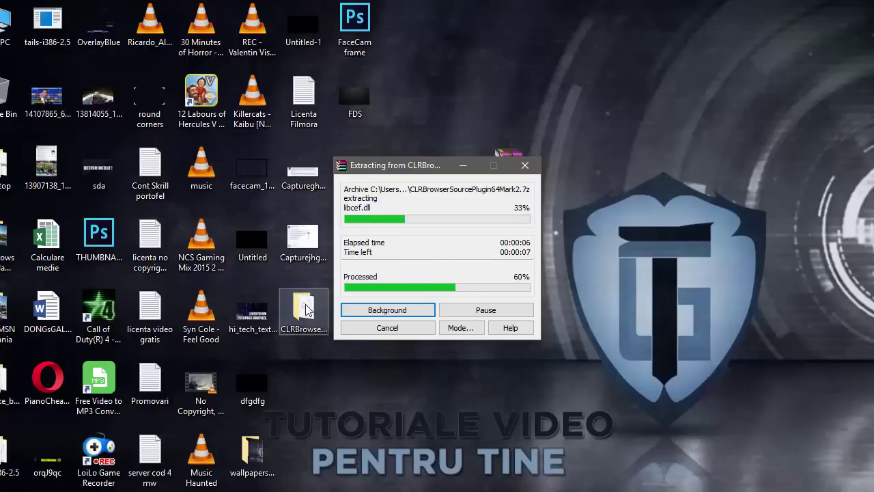
drag(305, 309, 528, 220)
Step: Open the extracted folder, inspect the CLRHostPlugin subfolder's .dll files, and go back
double_click(526, 218)
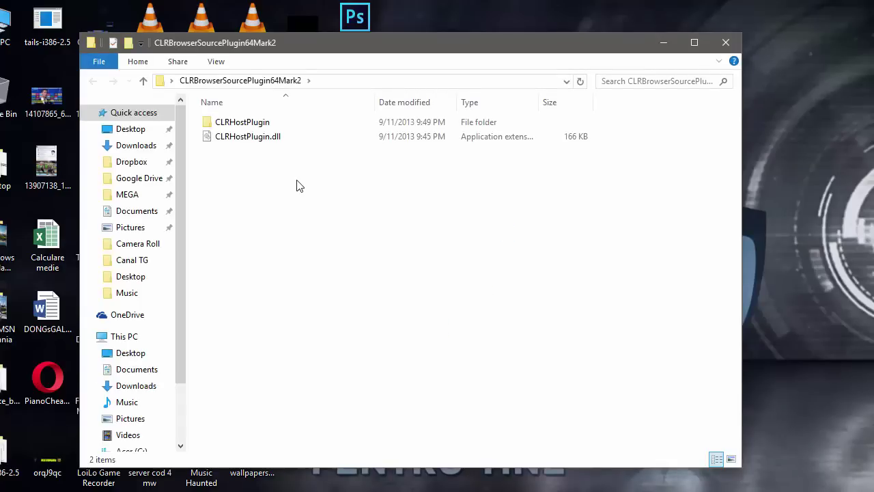
drag(247, 171, 240, 130)
click(247, 176)
double_click(241, 130)
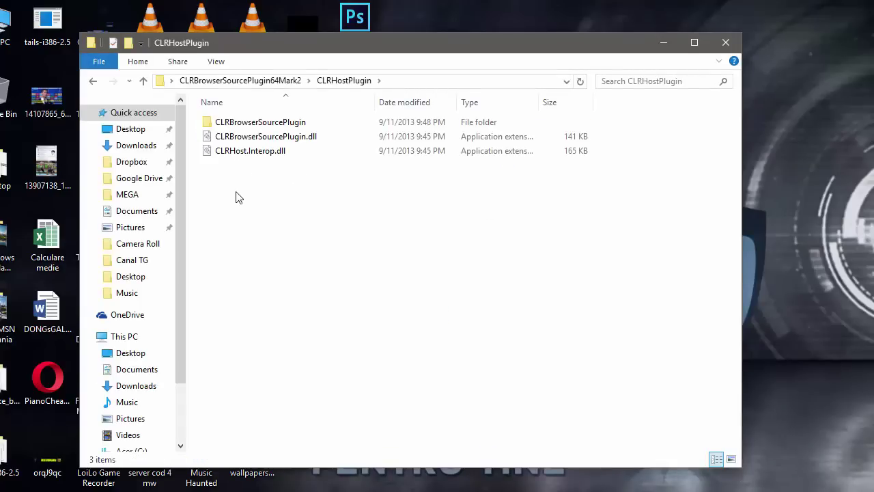
drag(257, 192, 241, 182)
key(alt+Left)
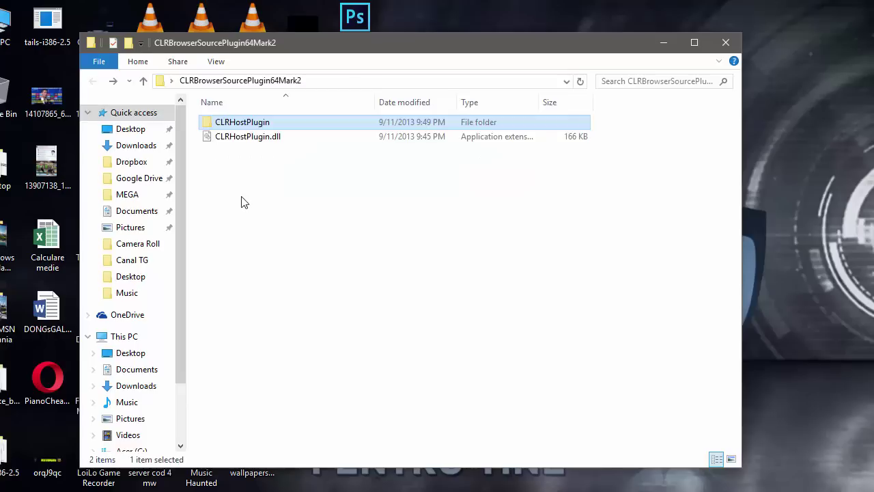
Step: Select CLRHostPlugin.dll, then open the Acer (C:) drive in another window
click(250, 140)
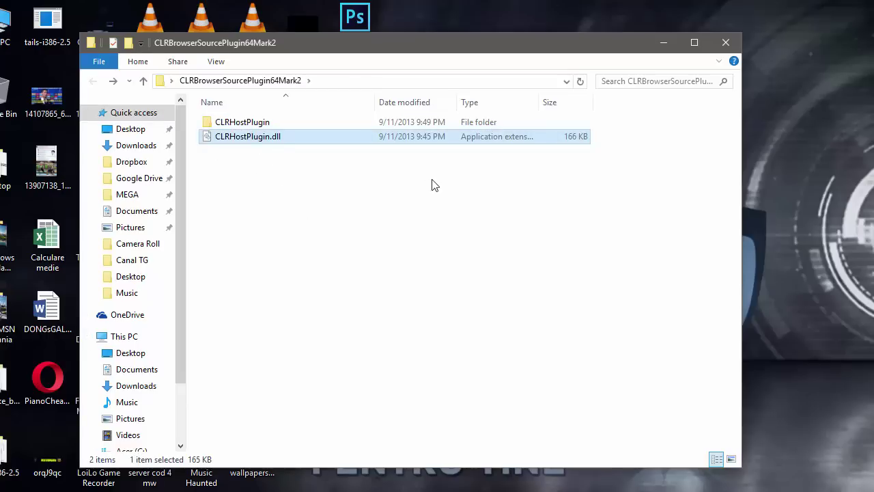
click(434, 184)
click(246, 141)
click(241, 169)
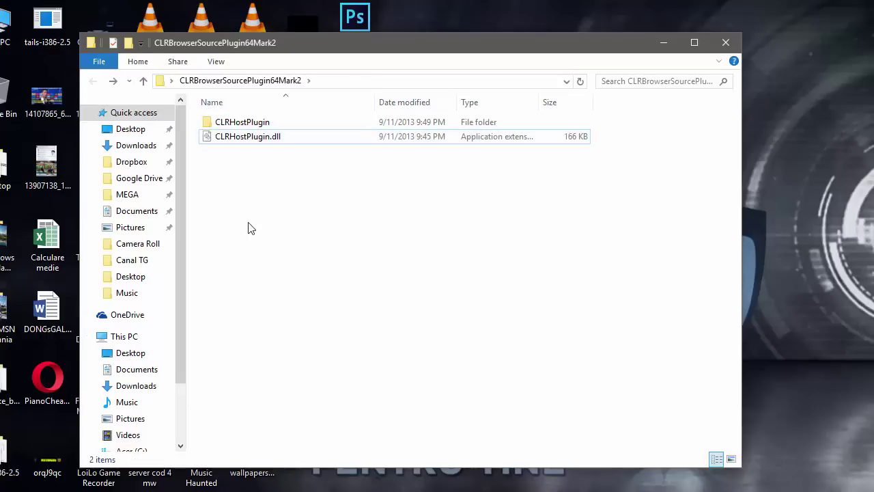
click(245, 140)
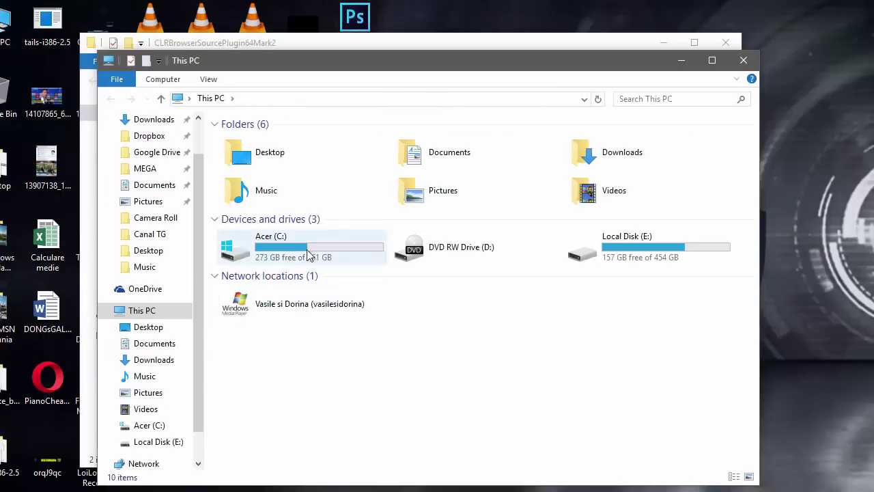
double_click(306, 250)
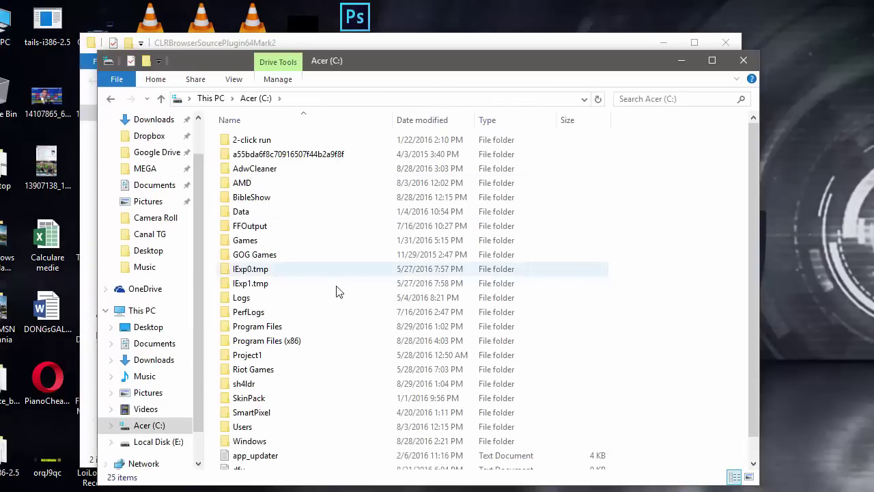
Step: Navigate to C:\Program Files\OBS\plugins in the second Explorer window
scroll(335, 300, down, 1)
double_click(305, 305)
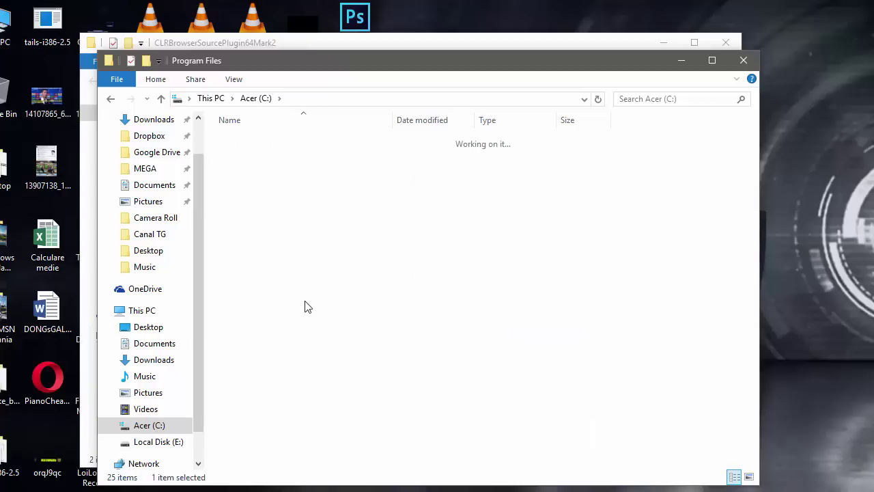
click(110, 99)
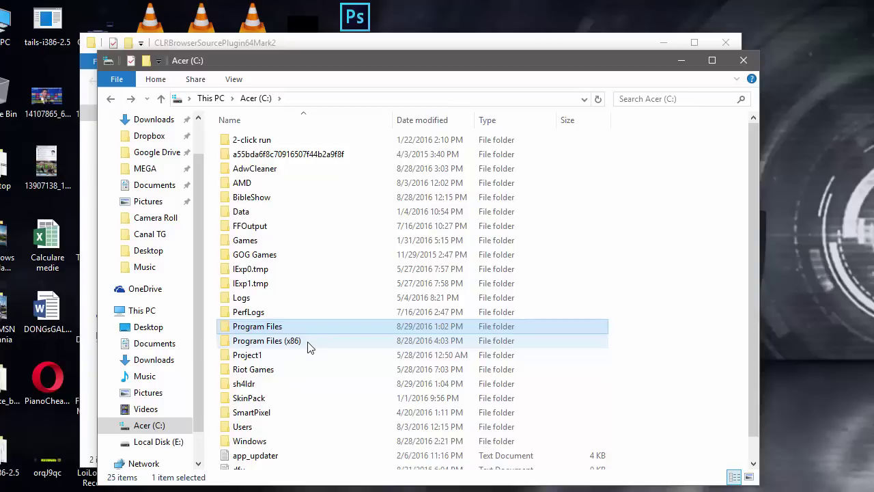
double_click(301, 330)
scroll(286, 369, down, 1)
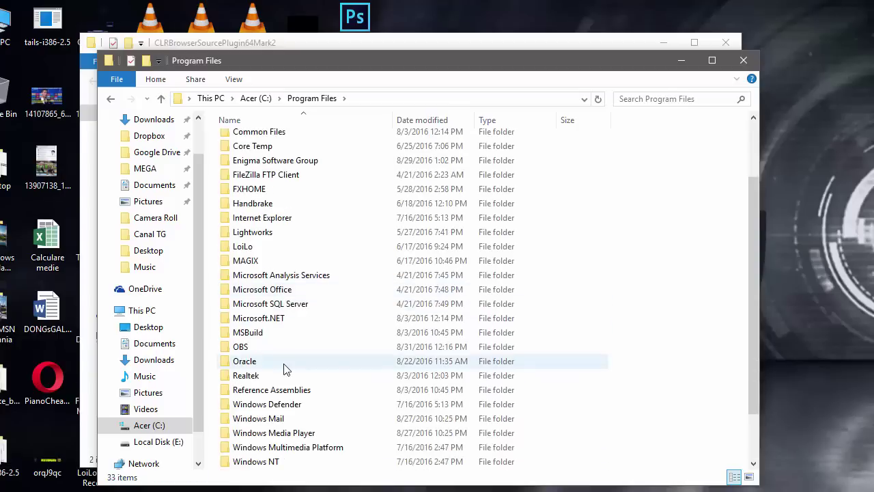
double_click(277, 348)
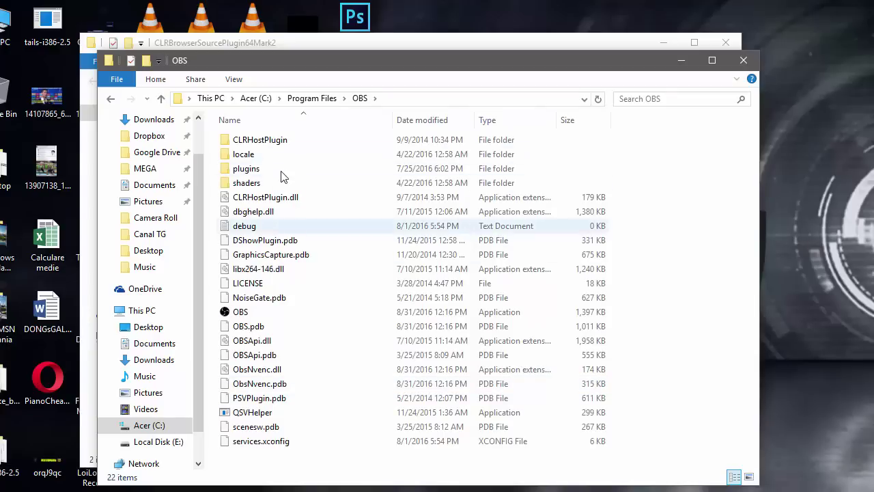
double_click(280, 170)
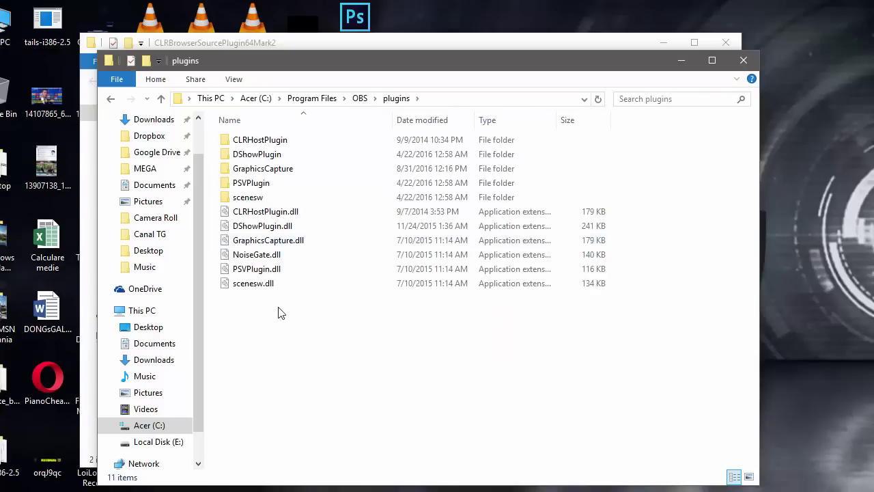
Step: Arrange the OBS plugins window beside the extracted folder and compare their plugin files
drag(278, 61, 308, 184)
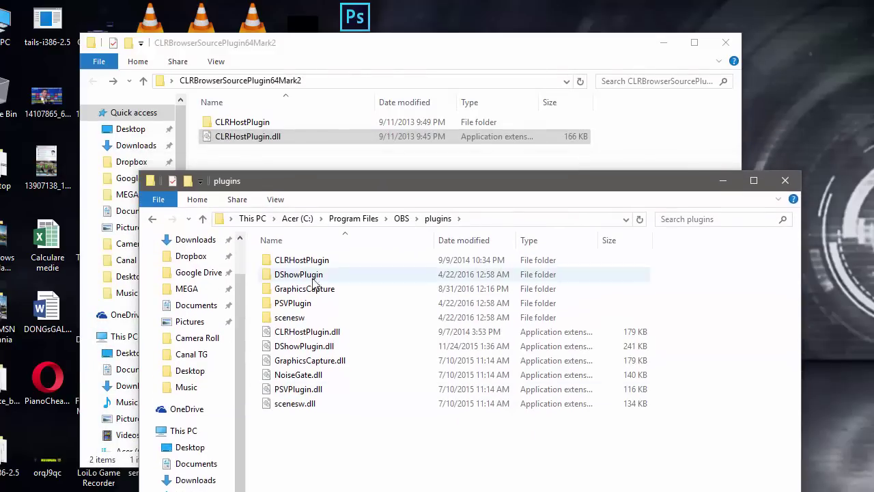
drag(262, 145, 305, 432)
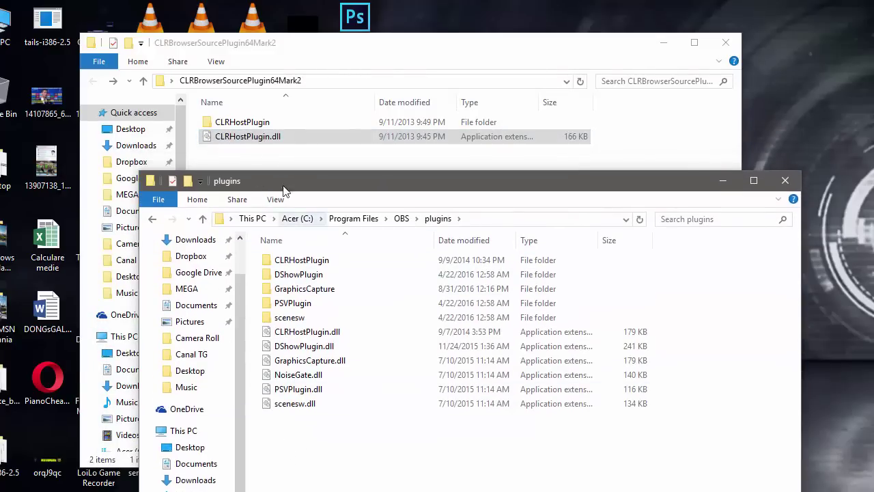
click(254, 171)
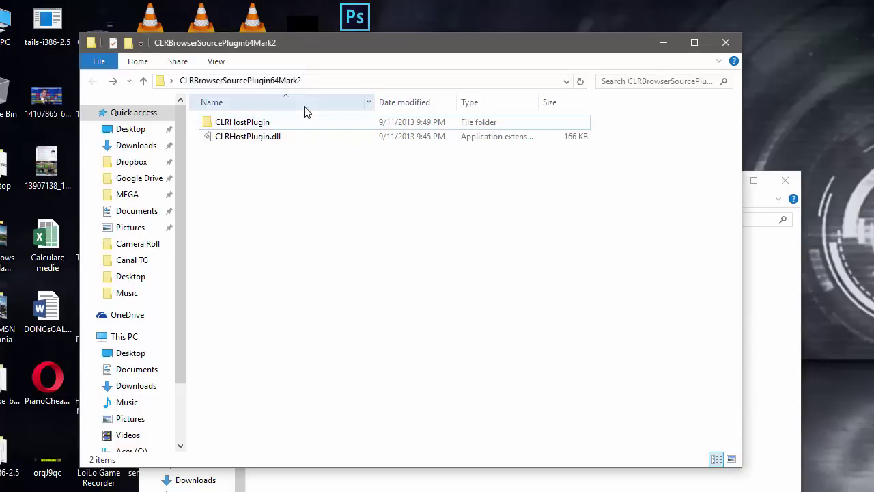
drag(253, 146, 476, 106)
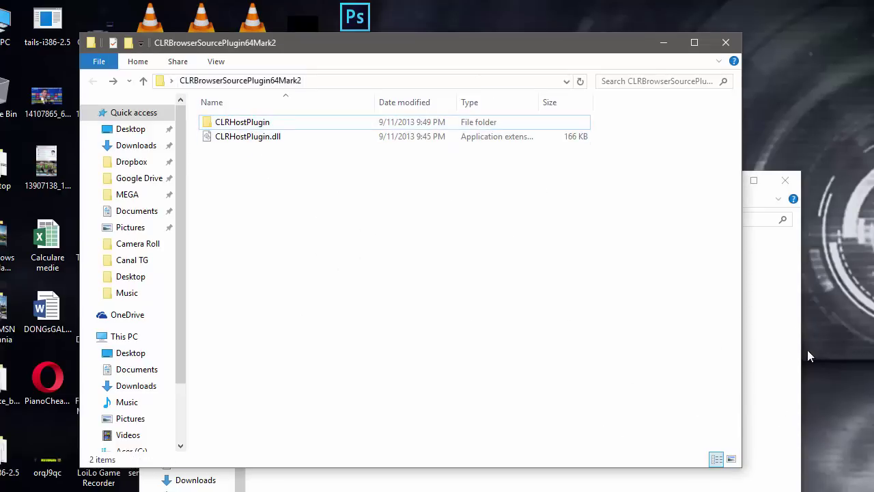
click(777, 344)
drag(662, 186, 662, 161)
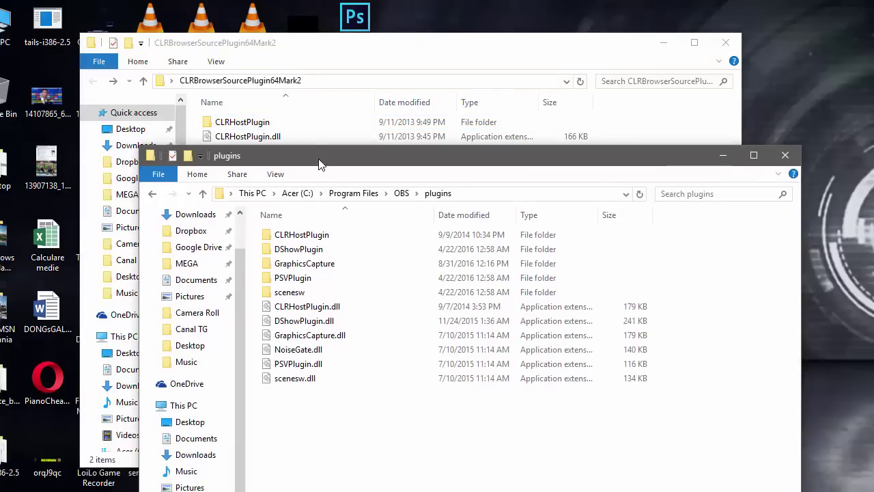
drag(318, 164, 317, 196)
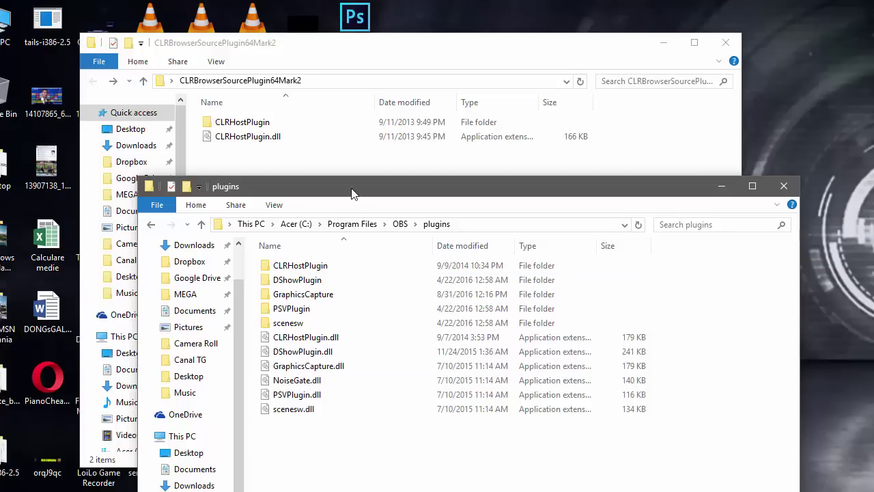
drag(351, 193, 338, 184)
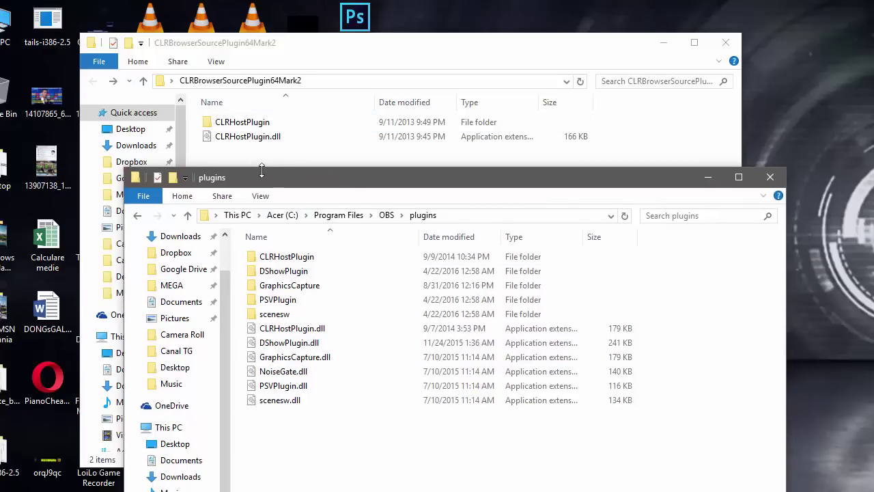
Step: Reopen the extracted folder, review the plugins folder contents, then close both windows
click(726, 42)
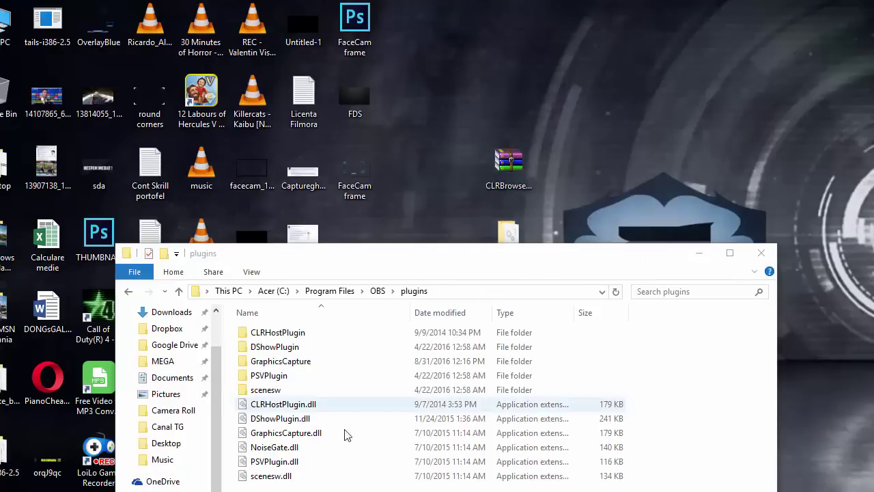
double_click(509, 232)
drag(316, 52, 314, 41)
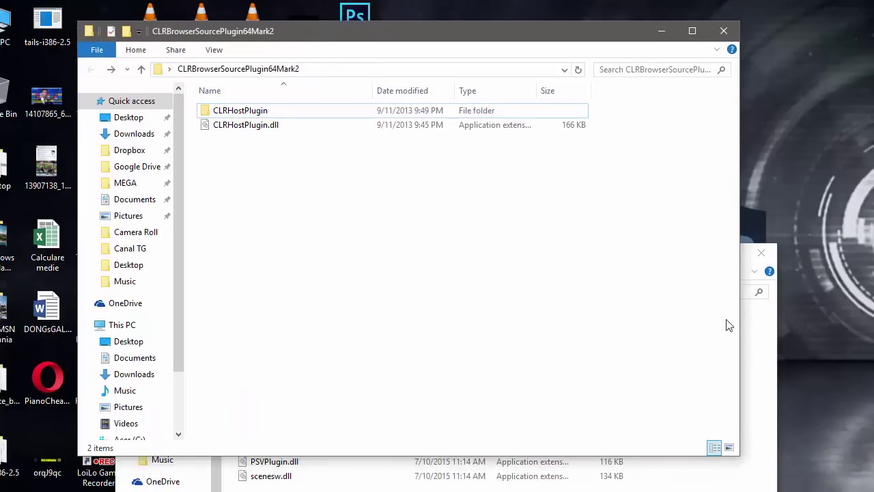
click(759, 340)
drag(522, 258, 517, 168)
drag(306, 422, 282, 235)
click(310, 421)
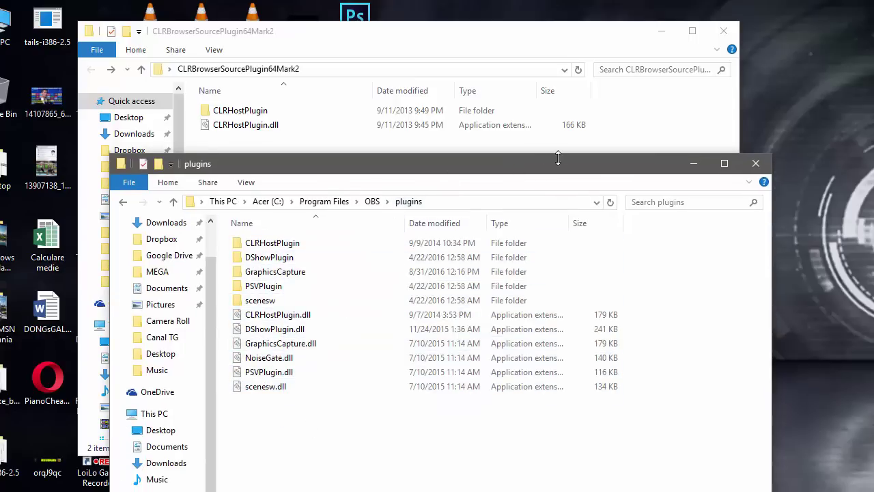
click(756, 164)
click(725, 31)
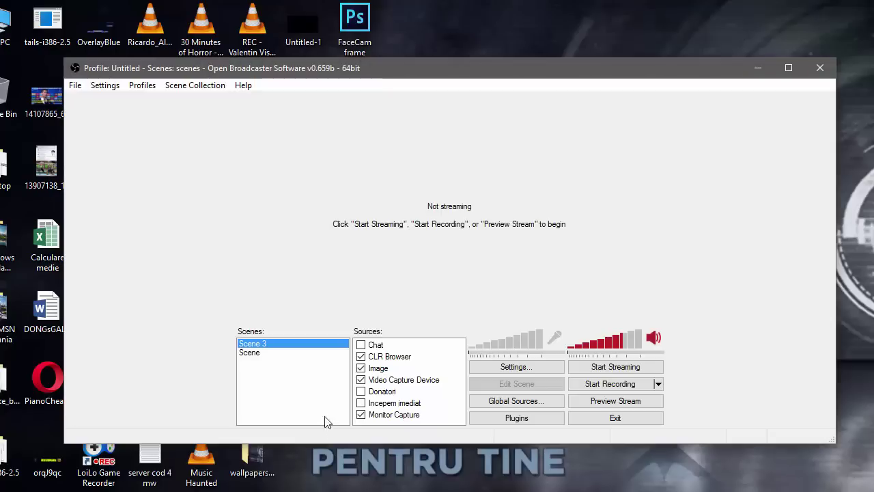
Step: Back in OBS, check the Scene 3 and Sources context menus, leaving Add > CLR Browser unchosen
right_click(300, 397)
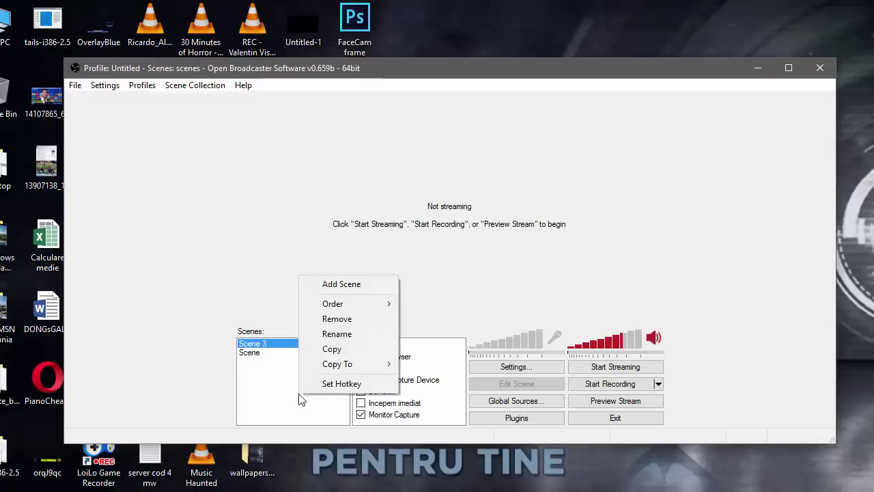
click(278, 395)
right_click(380, 423)
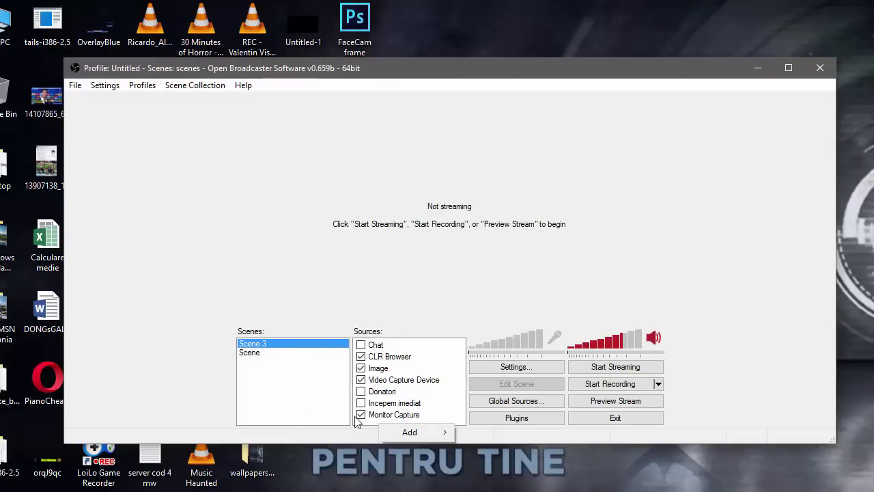
mouse_move(422, 435)
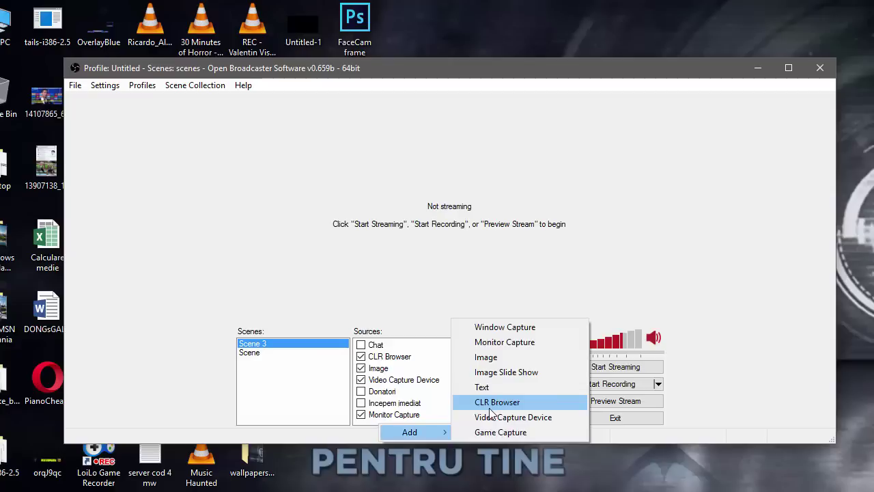
click(360, 284)
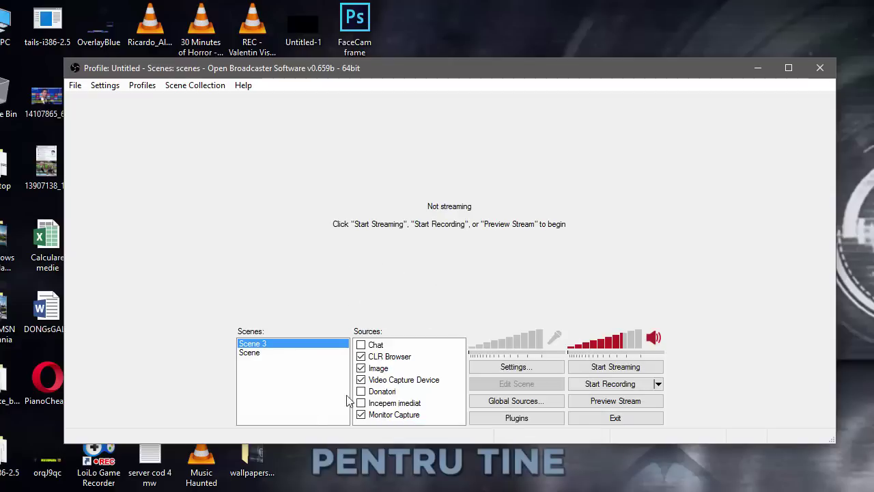
Step: Close the plugin page and reload the TipeeeStream scenes dashboard
key(alt+Tab)
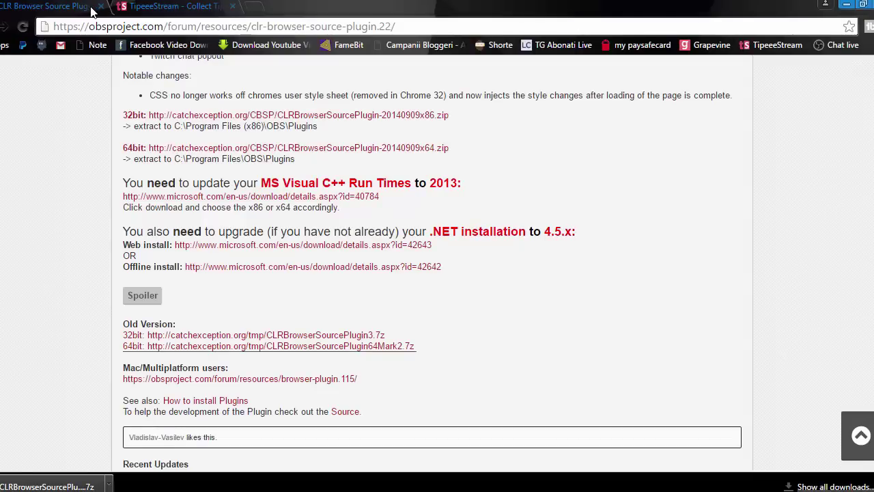
click(100, 7)
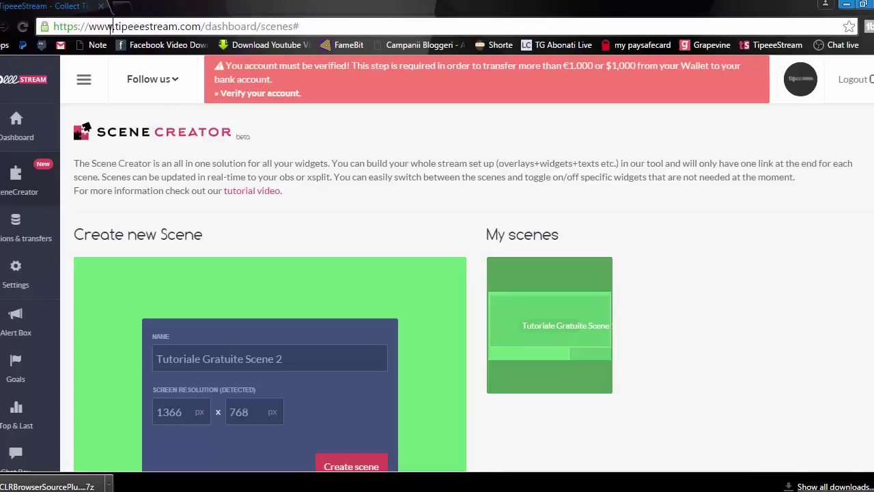
drag(111, 26, 55, 26)
click(319, 27)
click(339, 25)
click(241, 25)
click(775, 44)
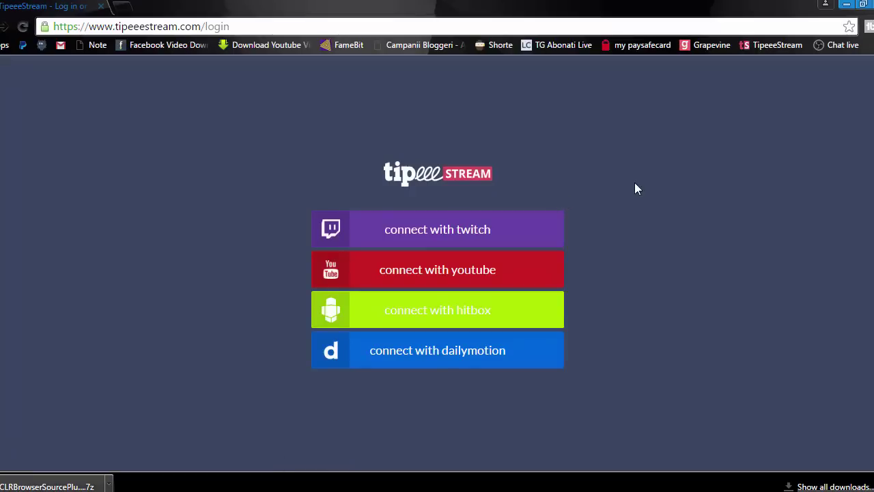
Step: Sign in with YouTube, pick the channel account and allow offline access
click(469, 283)
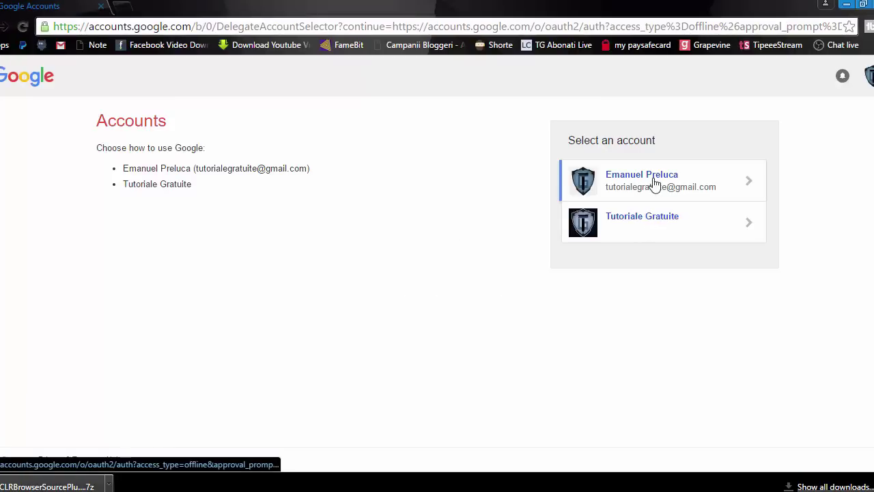
click(632, 231)
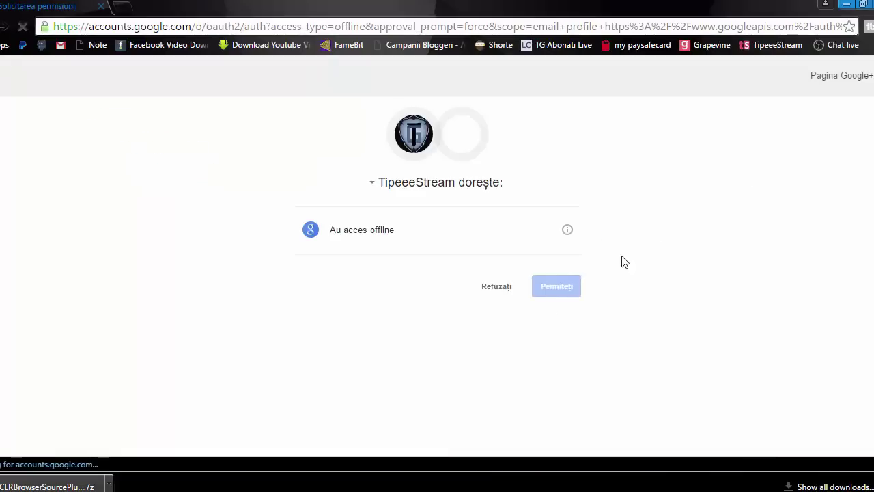
click(552, 289)
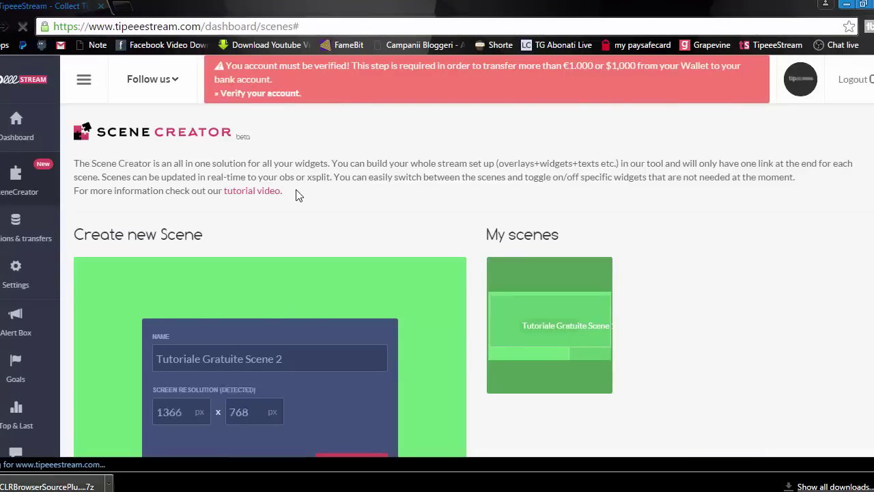
Step: Open Settings and review the Payment methods toggles: cards, Paysafecard and Sofort on, Giropay and iDeal off
scroll(492, 335, down, 2)
scroll(509, 383, up, 2)
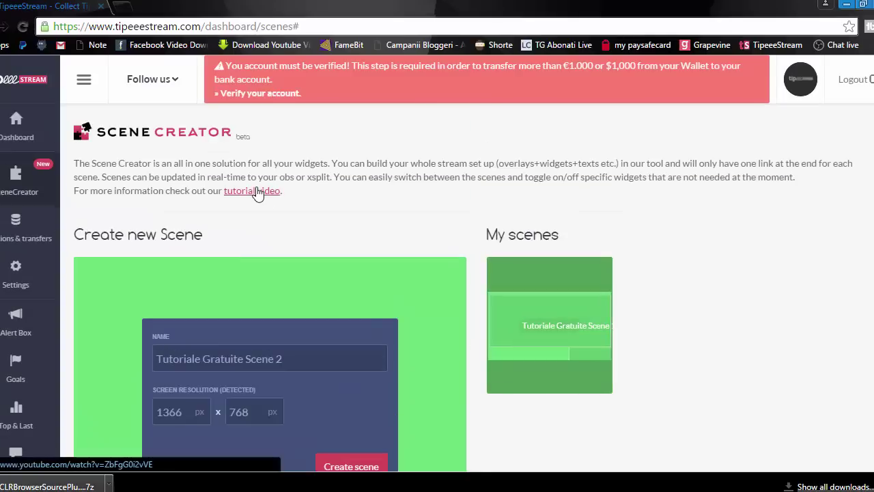
click(17, 287)
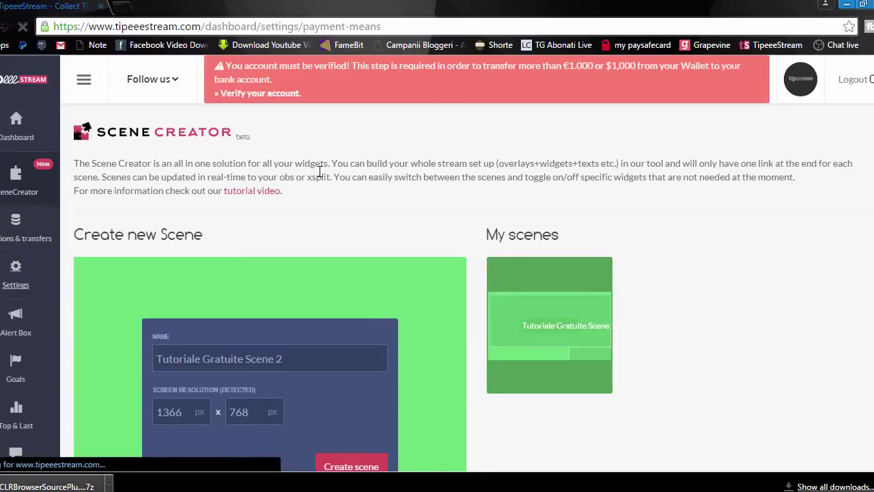
scroll(368, 226, down, 4)
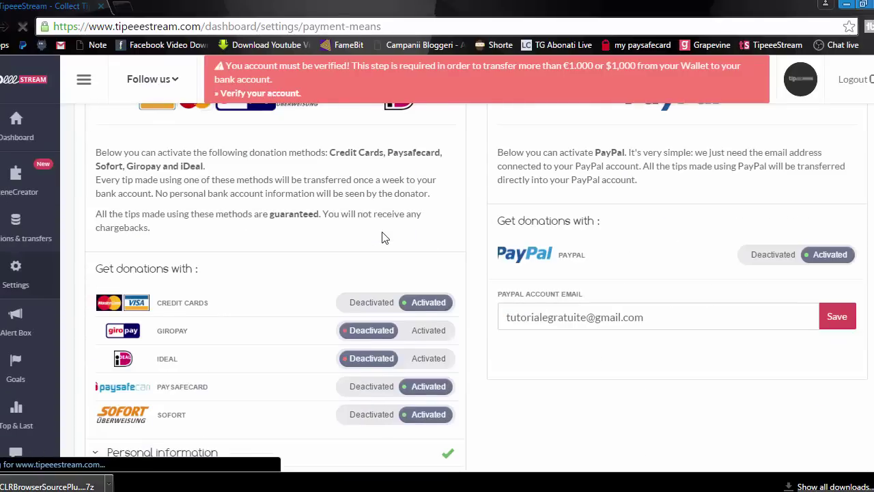
scroll(322, 234, down, 1)
scroll(308, 238, down, 1)
scroll(311, 237, up, 1)
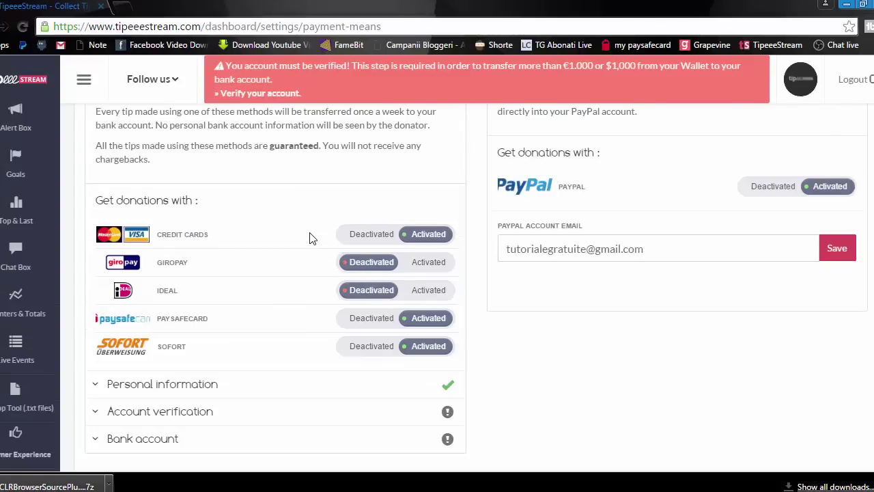
scroll(570, 218, up, 1)
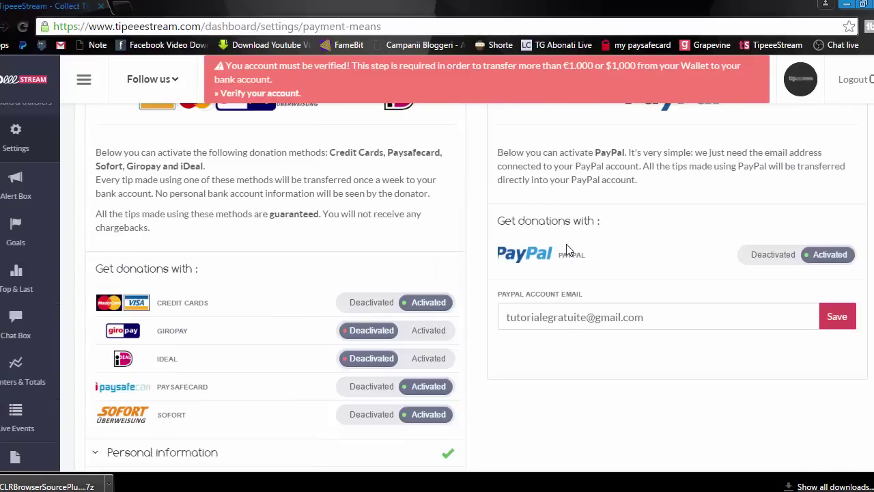
scroll(535, 258, down, 1)
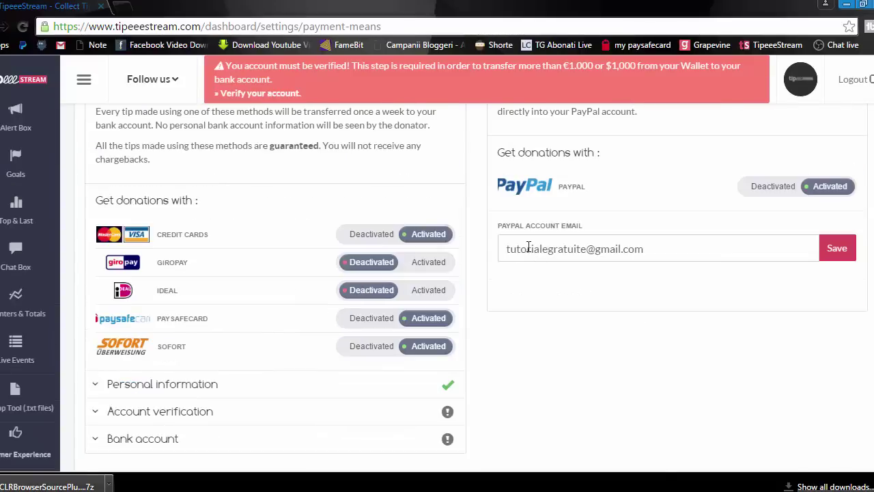
Step: Check that the PayPal option is activated and review its account email field
drag(667, 248, 490, 249)
click(661, 249)
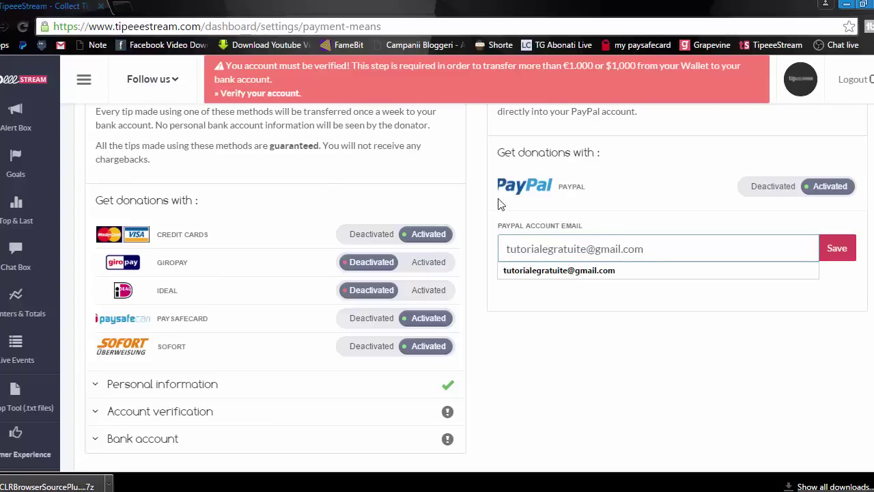
click(512, 208)
scroll(229, 231, down, 1)
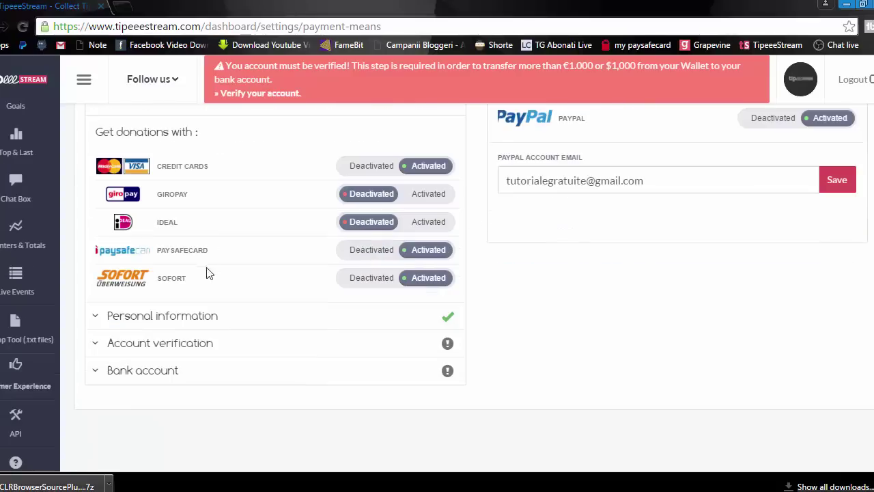
scroll(207, 273, up, 1)
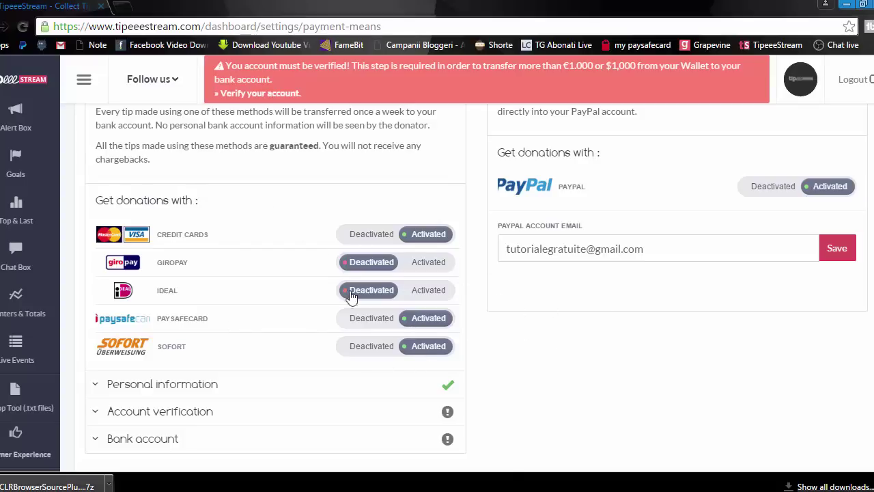
scroll(289, 230, up, 3)
scroll(289, 312, down, 2)
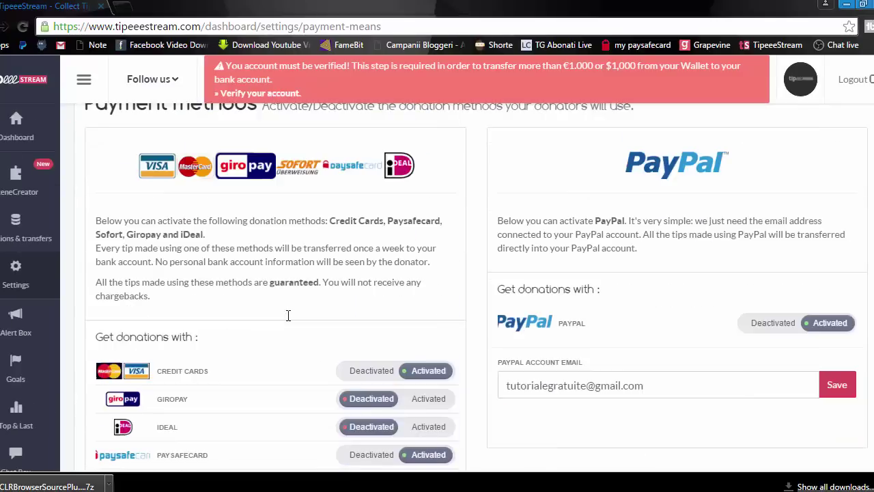
scroll(318, 230, up, 2)
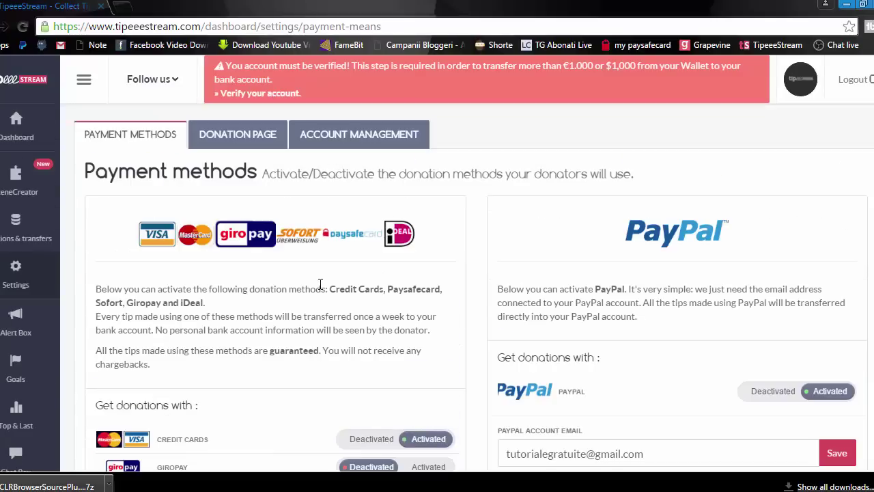
Step: Return to the Scene Creator and open the scene in the editor with Create scene
click(30, 181)
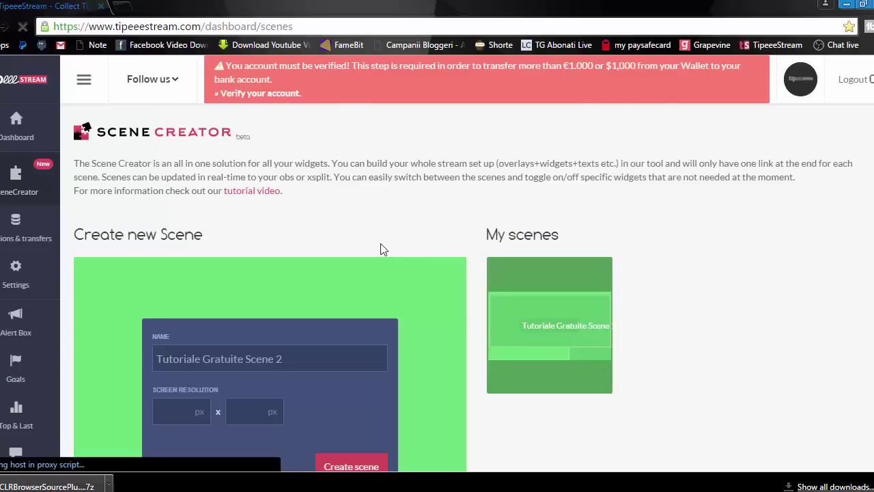
scroll(540, 370, down, 1)
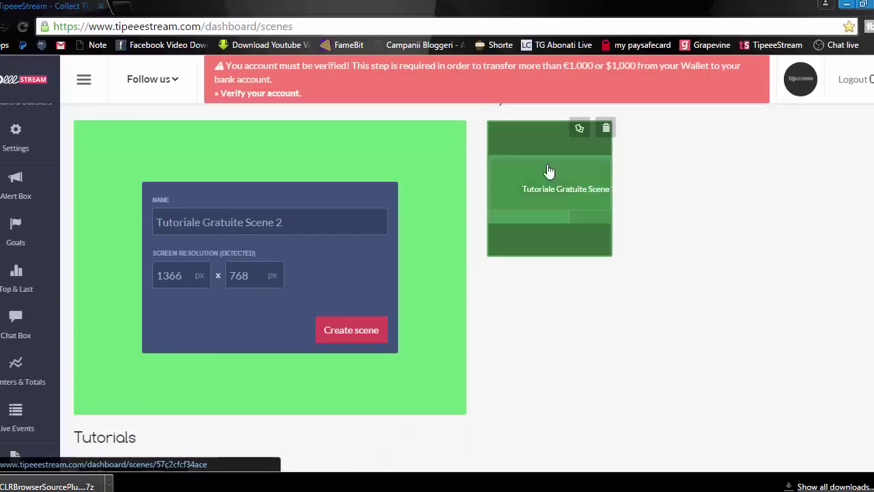
scroll(582, 342, down, 2)
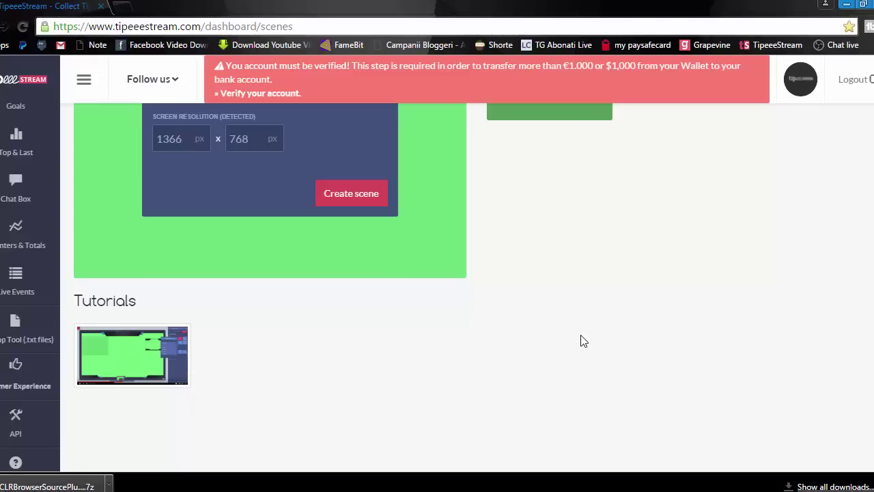
scroll(581, 342, up, 3)
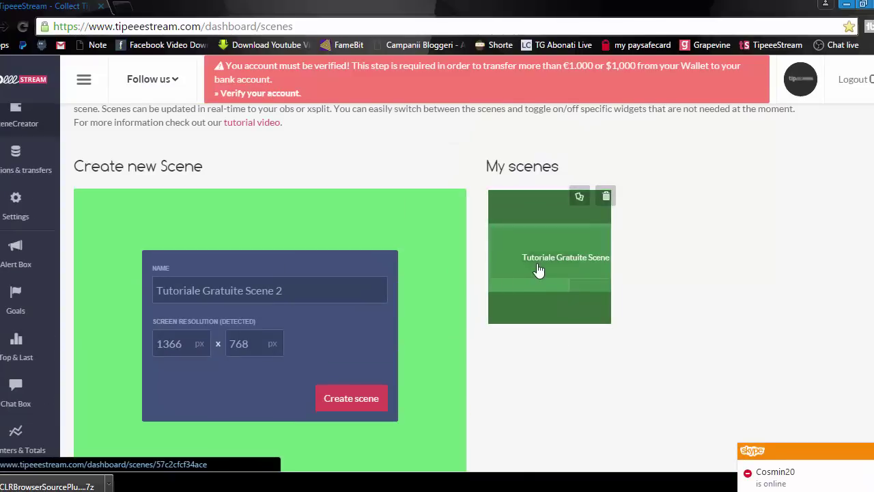
scroll(501, 390, down, 1)
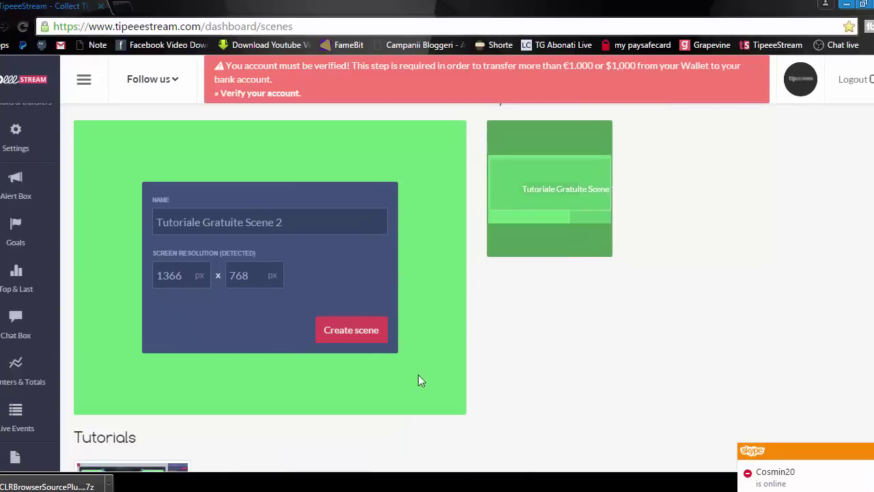
click(351, 338)
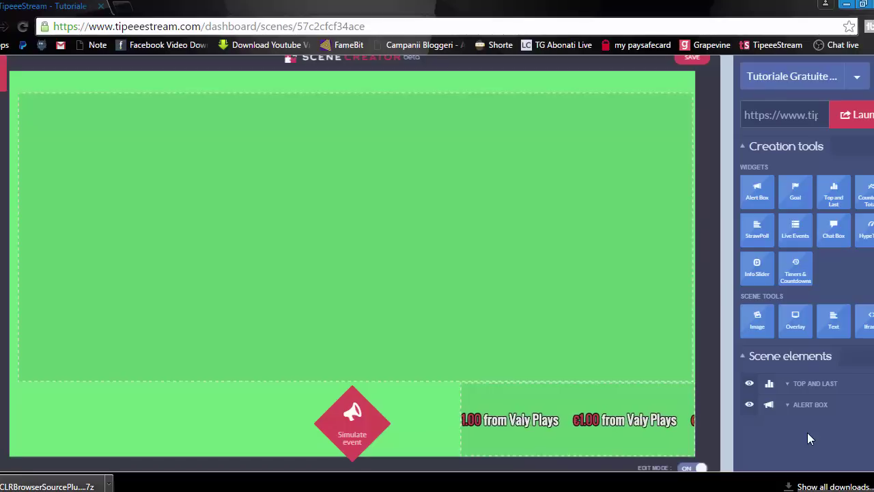
Step: Select the scene's Alert Box element and open its widget settings
click(758, 193)
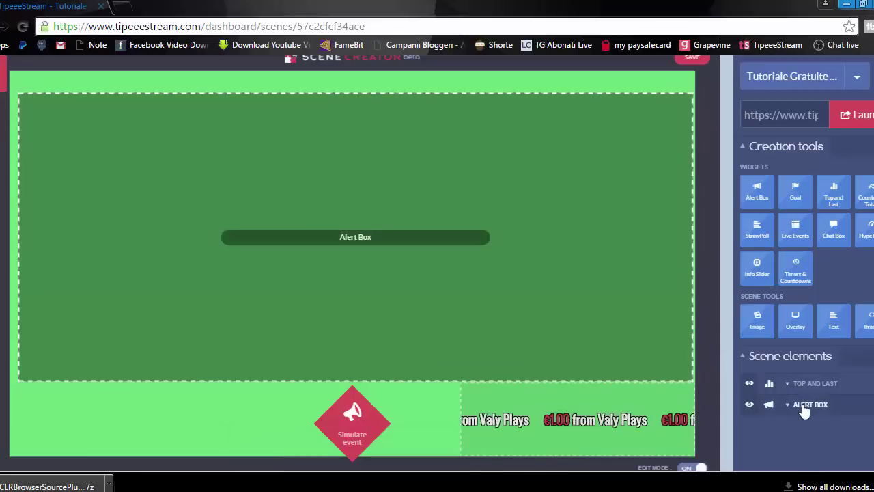
click(810, 404)
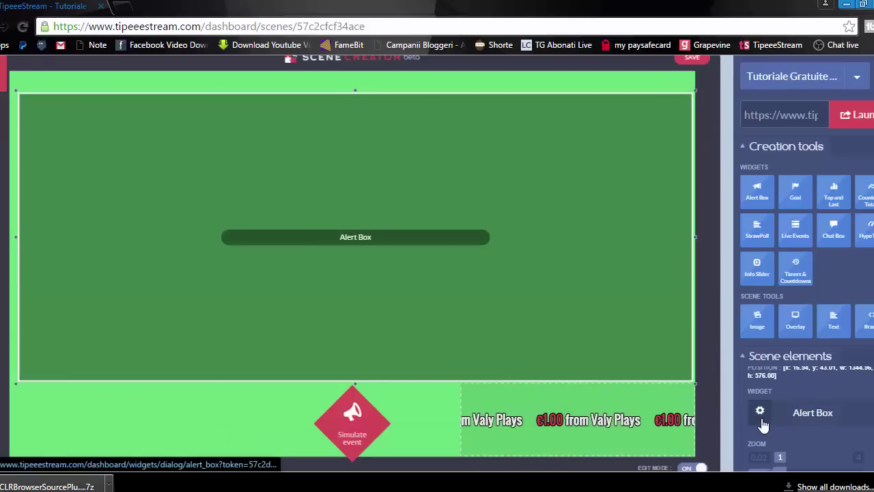
click(763, 421)
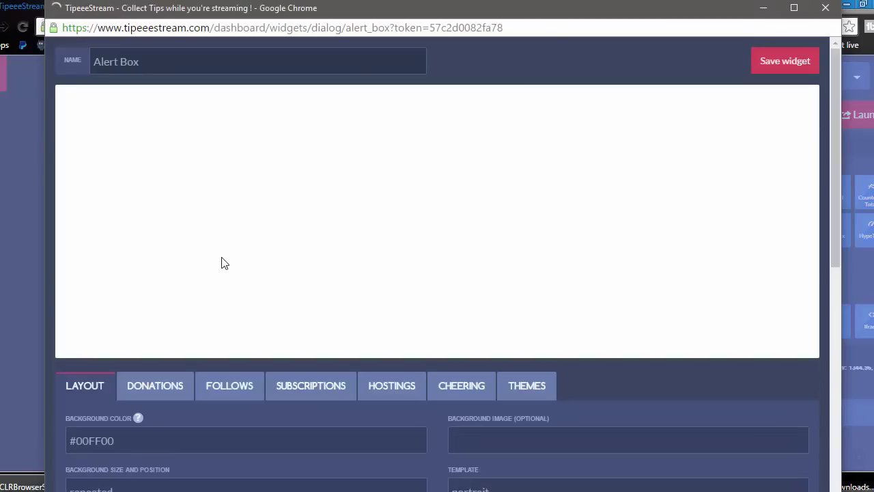
Step: Scroll through the Alert Box Layout tab: #00FF00 background, animations, text colours #FFFFFF and #D84759
scroll(307, 229, down, 3)
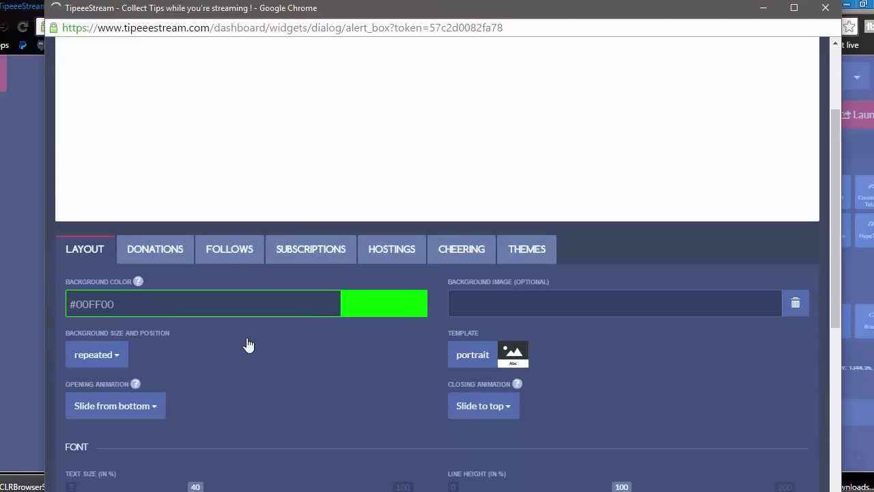
scroll(269, 348, up, 2)
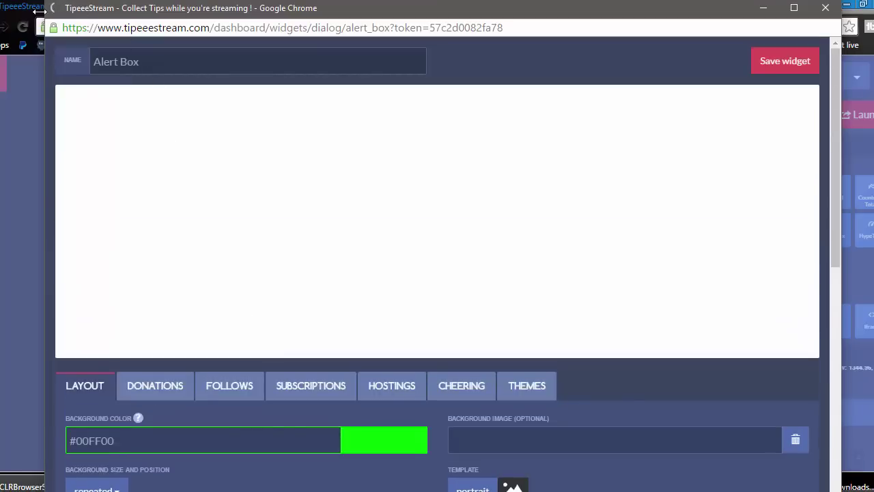
scroll(345, 293, down, 1)
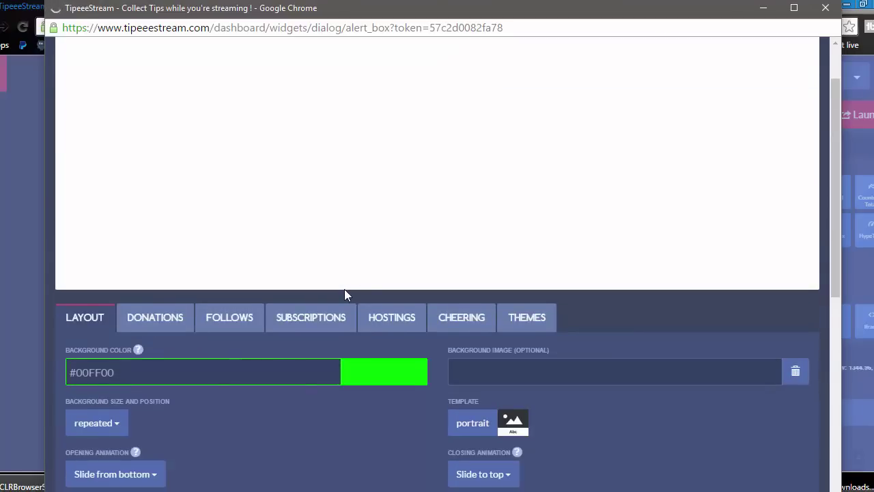
scroll(323, 355, down, 3)
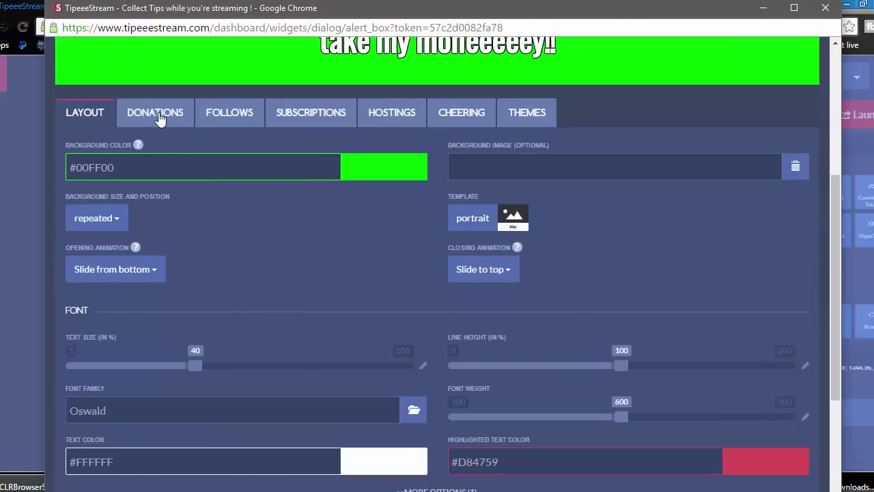
click(157, 115)
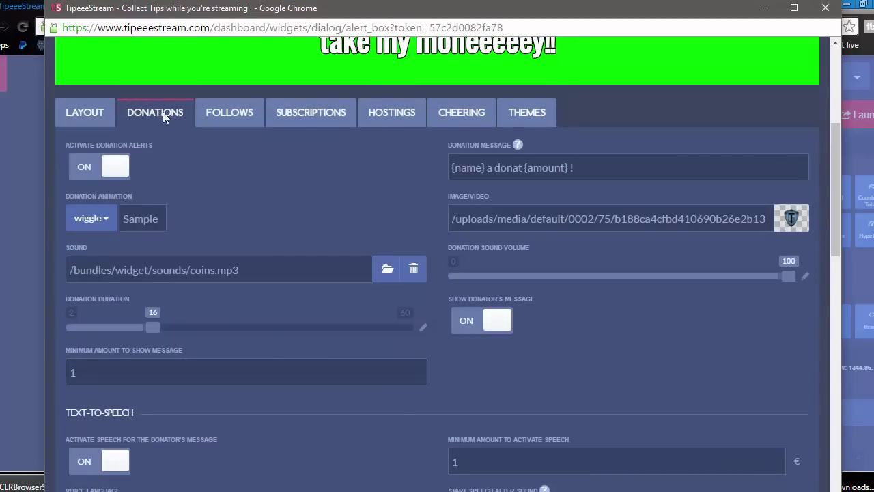
scroll(297, 202, down, 1)
scroll(304, 195, up, 2)
scroll(492, 219, up, 3)
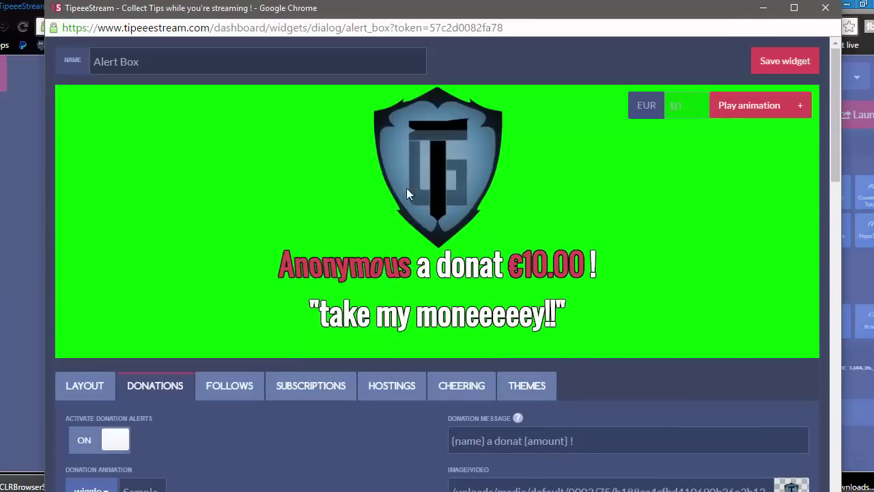
scroll(421, 271, down, 1)
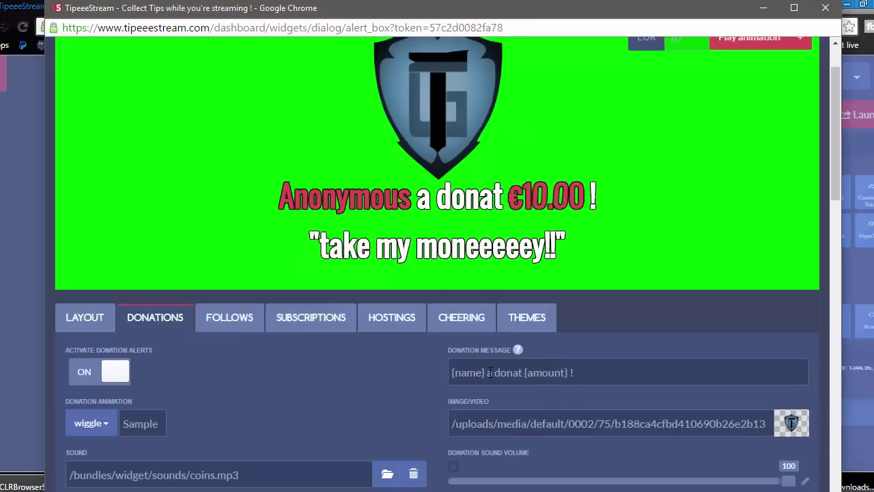
drag(486, 372, 524, 372)
click(523, 372)
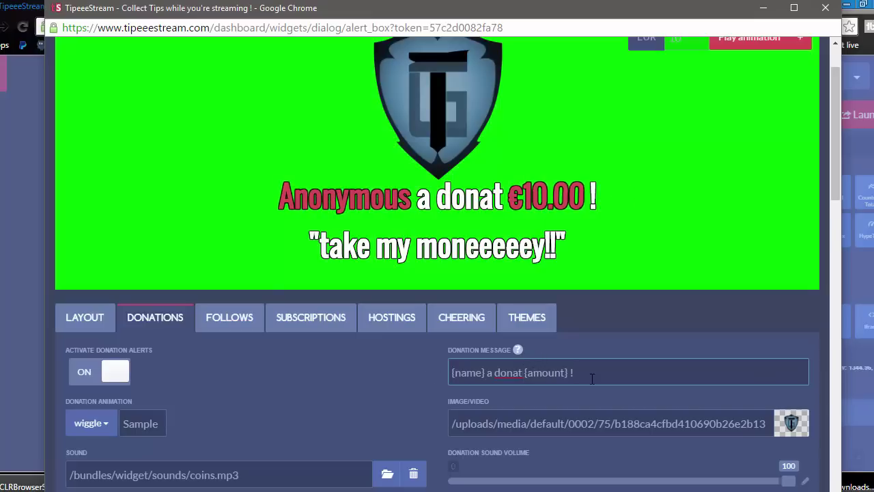
scroll(402, 383, down, 1)
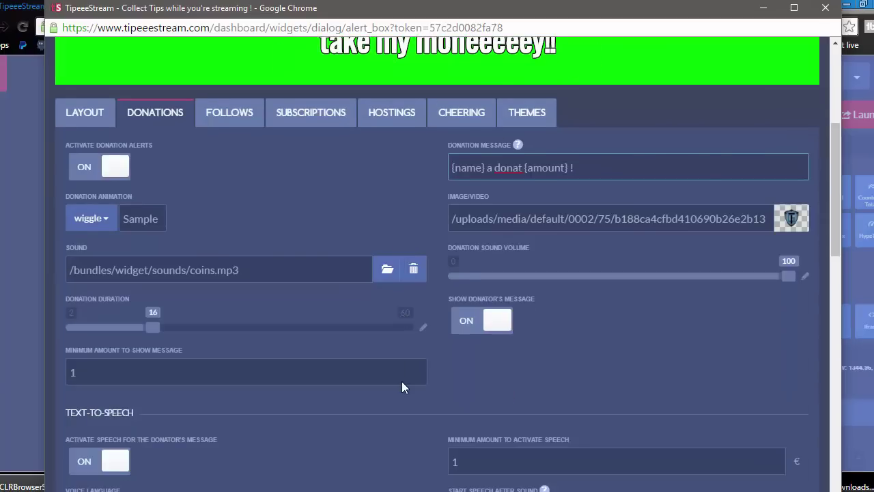
scroll(402, 383, up, 1)
drag(436, 264, 497, 264)
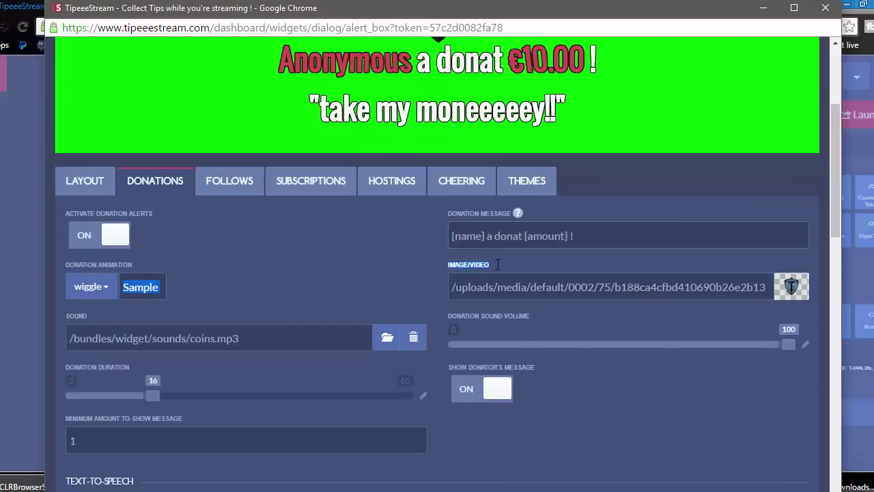
scroll(489, 256, up, 2)
scroll(458, 218, up, 1)
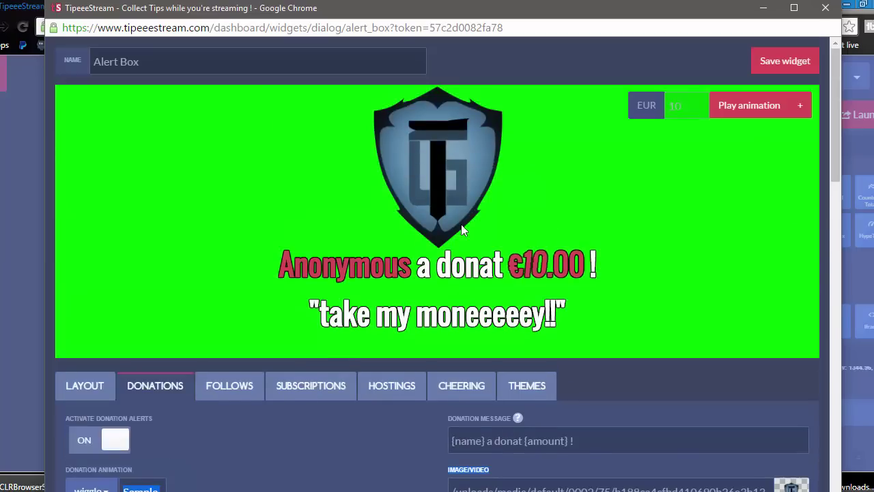
scroll(461, 224, down, 2)
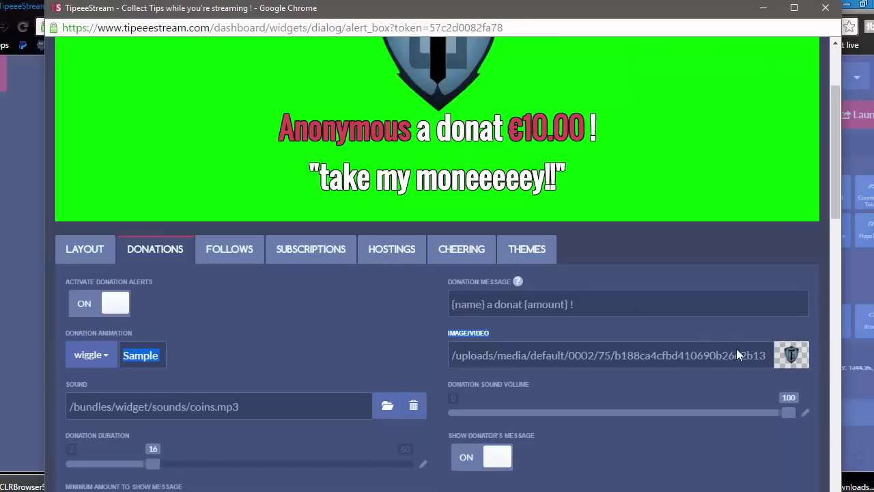
click(791, 355)
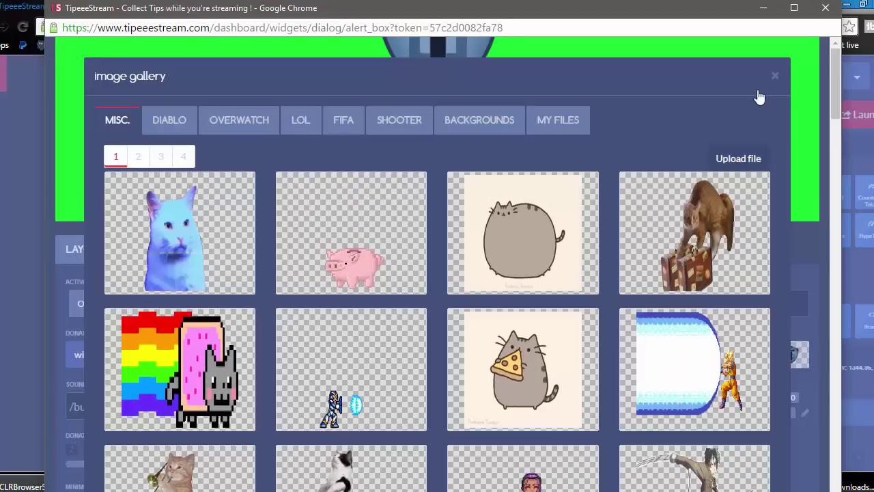
click(775, 77)
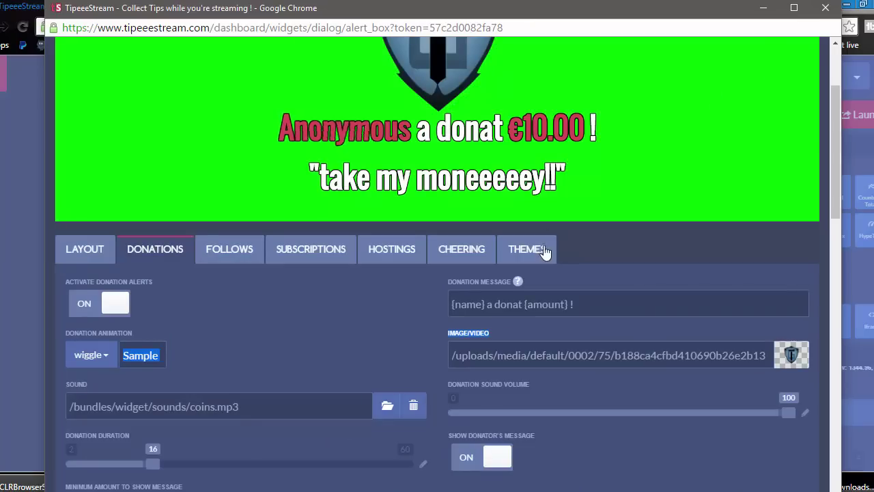
scroll(540, 253, down, 3)
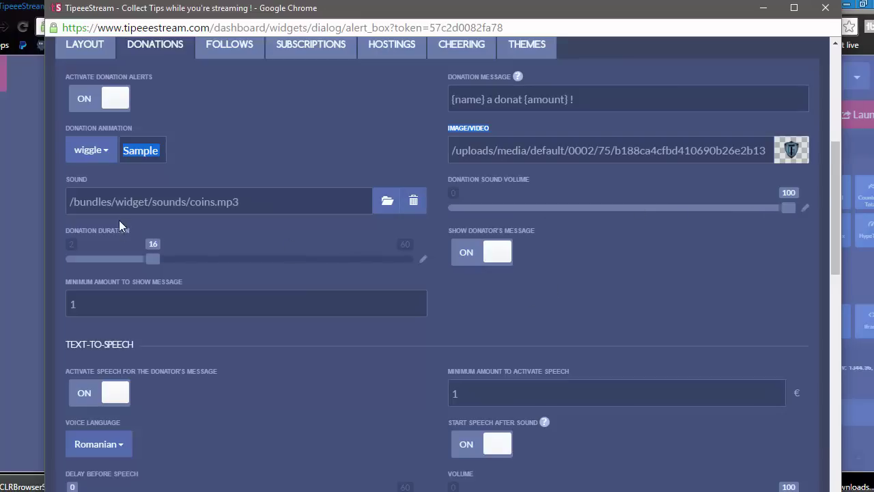
drag(242, 202, 68, 202)
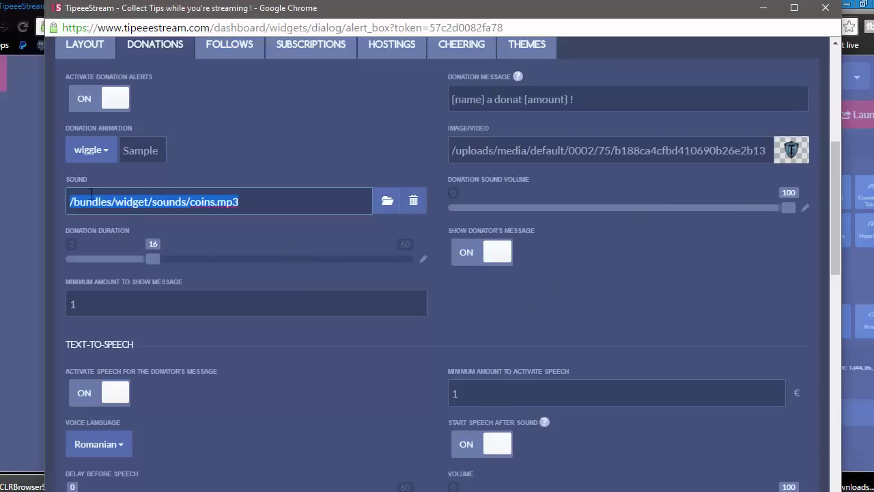
click(260, 199)
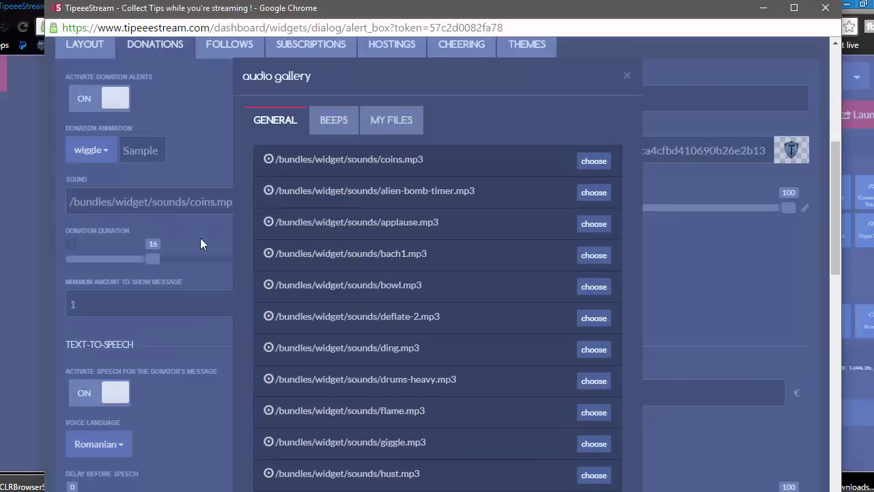
click(200, 238)
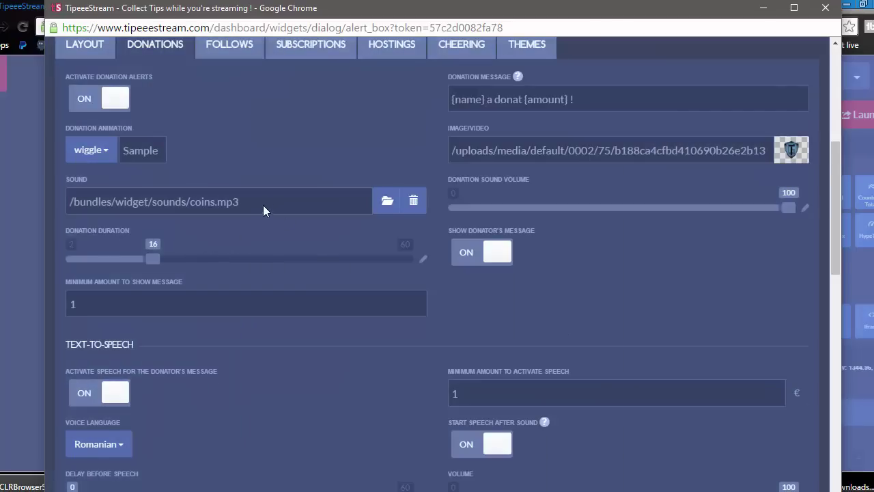
scroll(273, 191, up, 5)
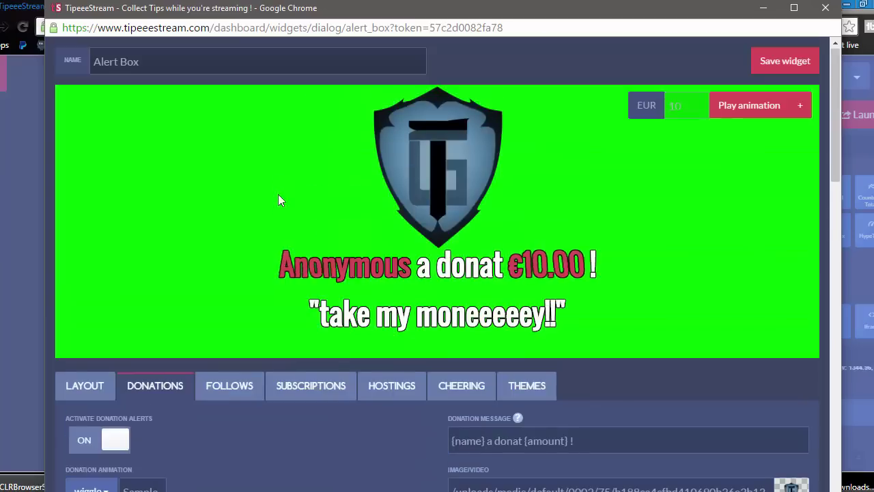
scroll(278, 194, down, 6)
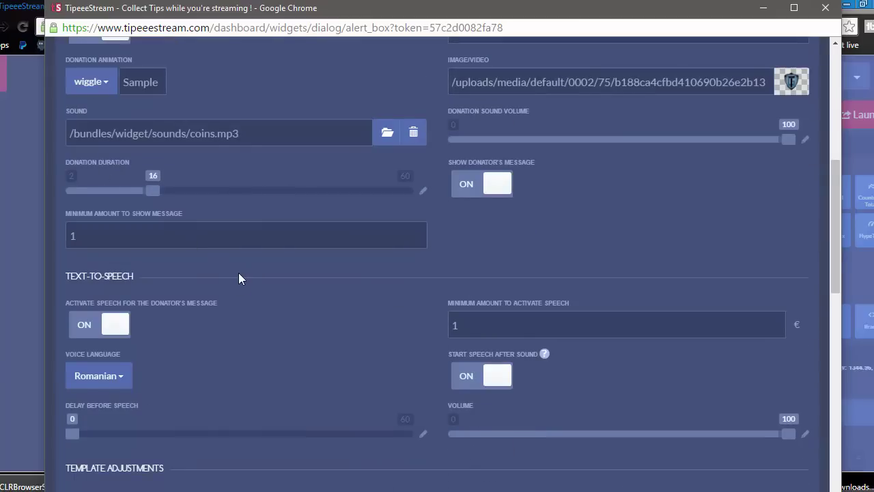
Step: Toggle Start Speech After Sound off and back on, leaving it enabled
scroll(238, 276, down, 2)
scroll(239, 277, up, 1)
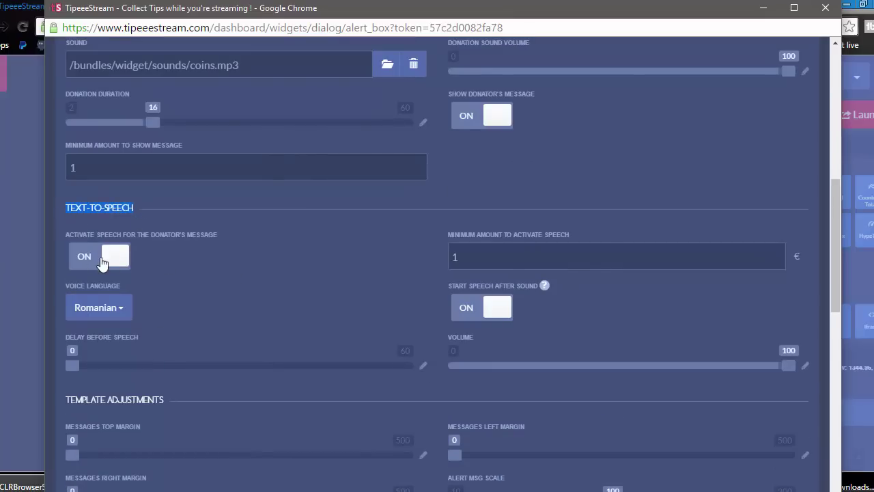
click(171, 263)
scroll(418, 264, down, 1)
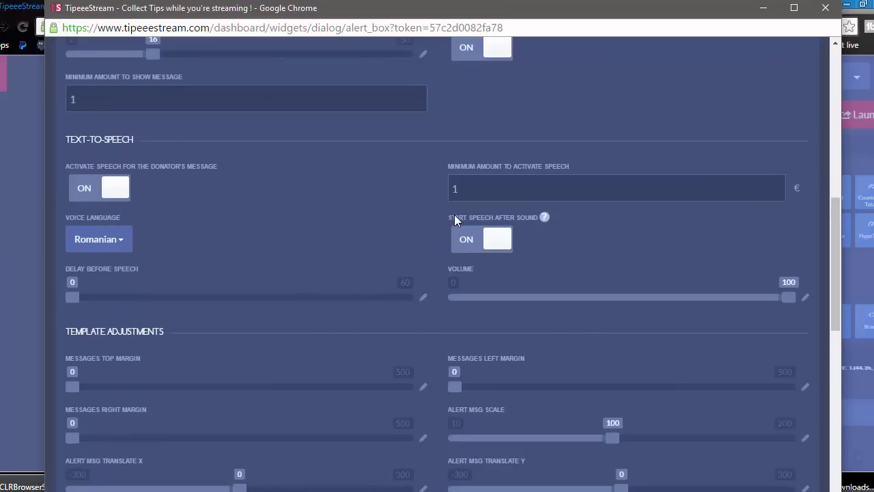
click(493, 237)
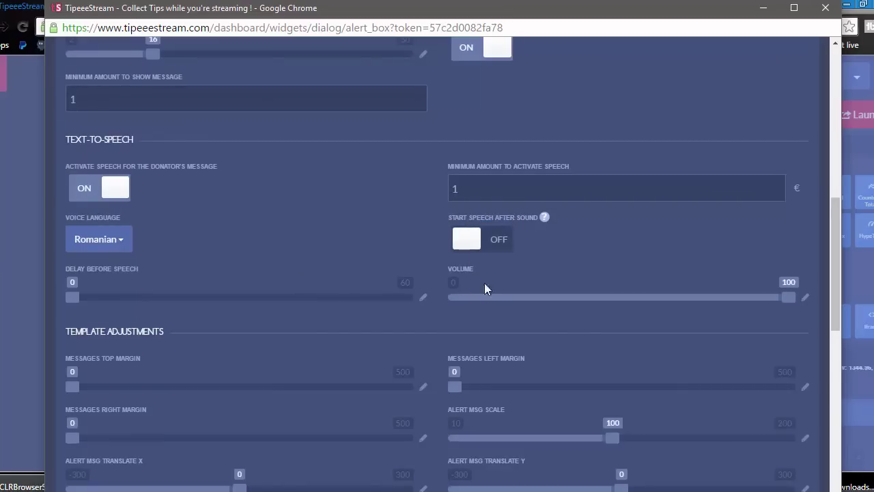
click(483, 247)
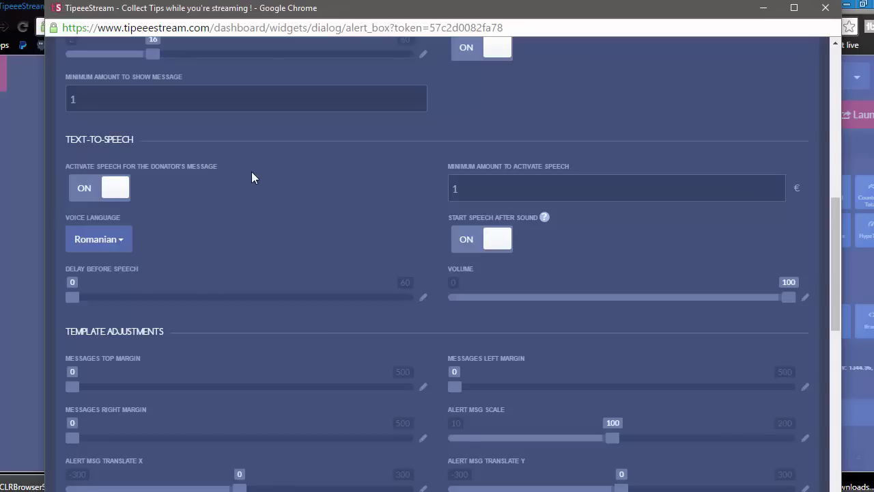
Step: Review the graduation ranges (0–4.99 € and 100 €–infinite with coins.mp3) and save the widget
scroll(251, 175, down, 5)
scroll(289, 327, down, 5)
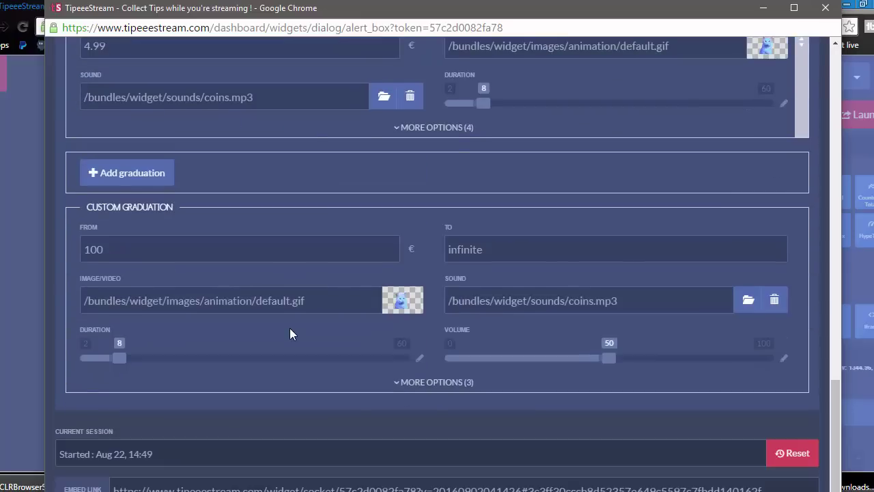
scroll(289, 328, up, 15)
scroll(291, 328, up, 4)
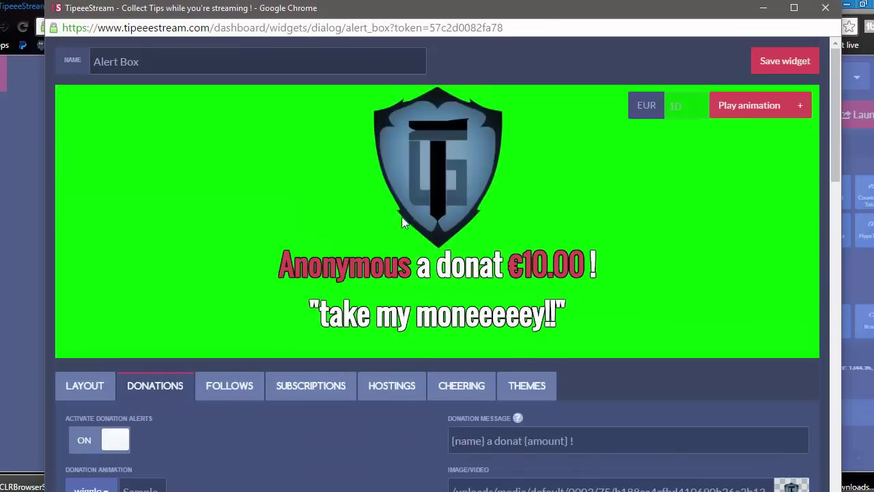
scroll(409, 237, down, 8)
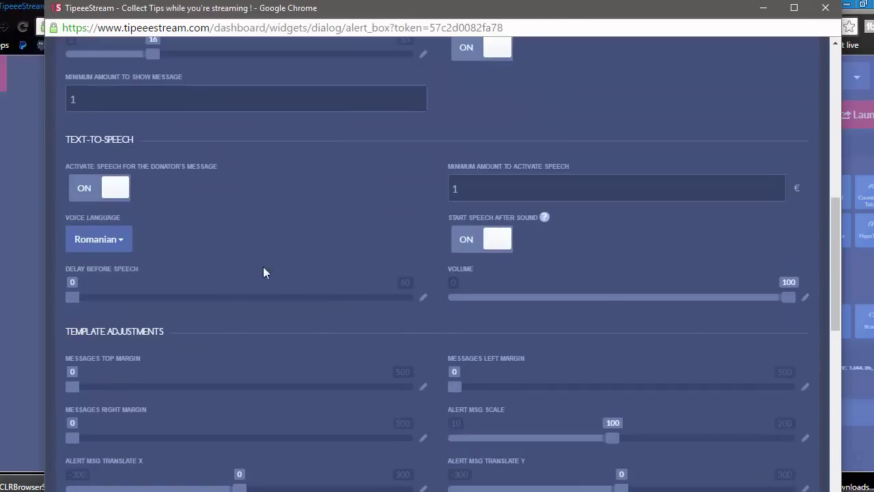
scroll(292, 329, down, 1)
scroll(319, 275, up, 8)
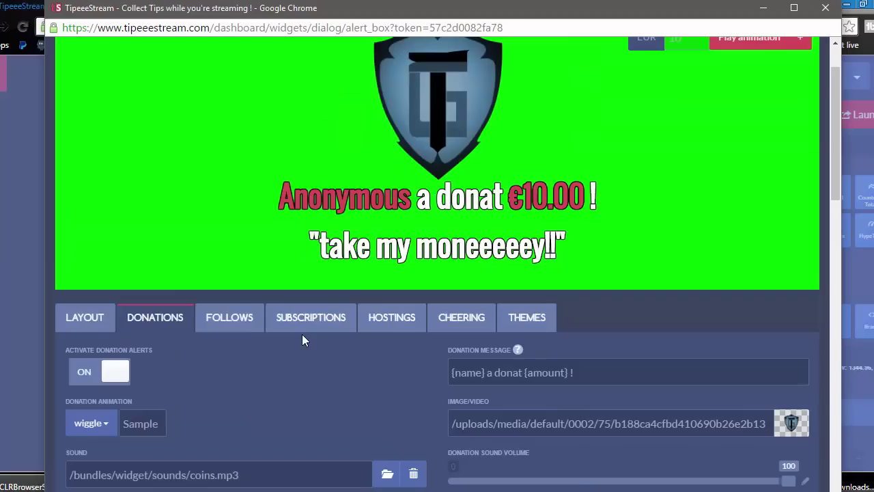
scroll(302, 334, up, 2)
click(796, 61)
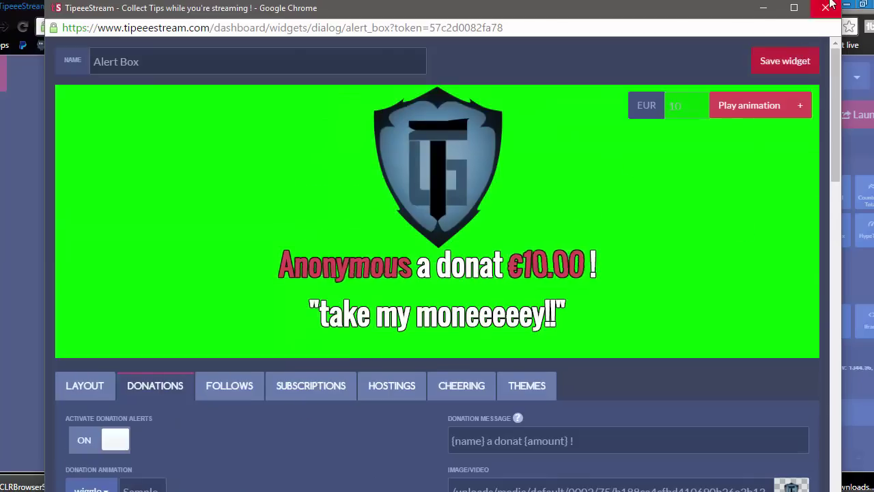
Step: Close the Alert Box settings window and select the Top and Last ticker on the canvas
click(826, 7)
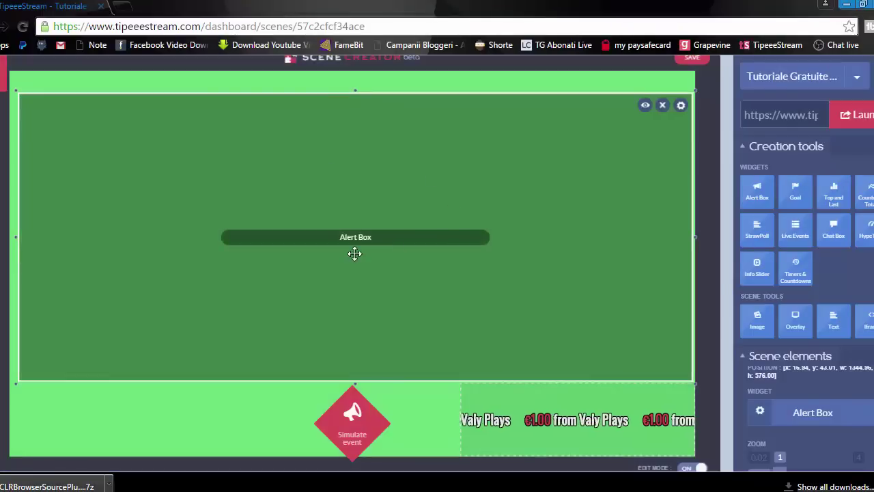
click(418, 419)
click(557, 431)
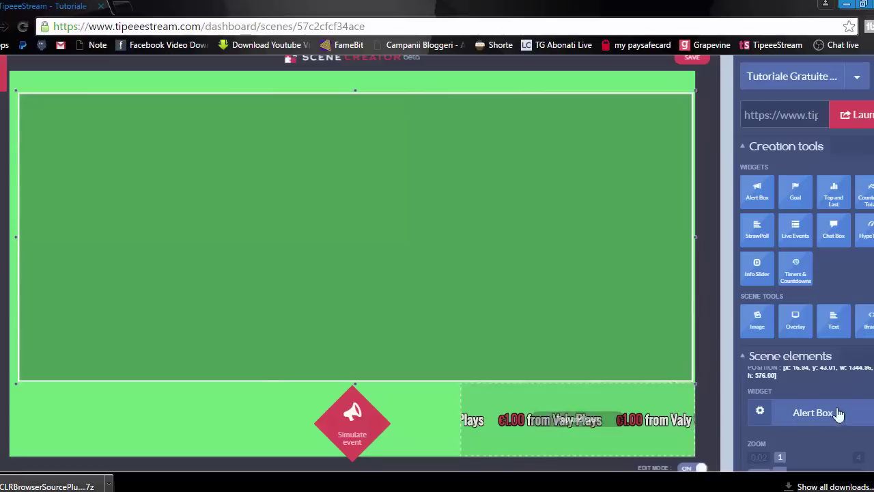
click(839, 414)
click(745, 356)
click(539, 436)
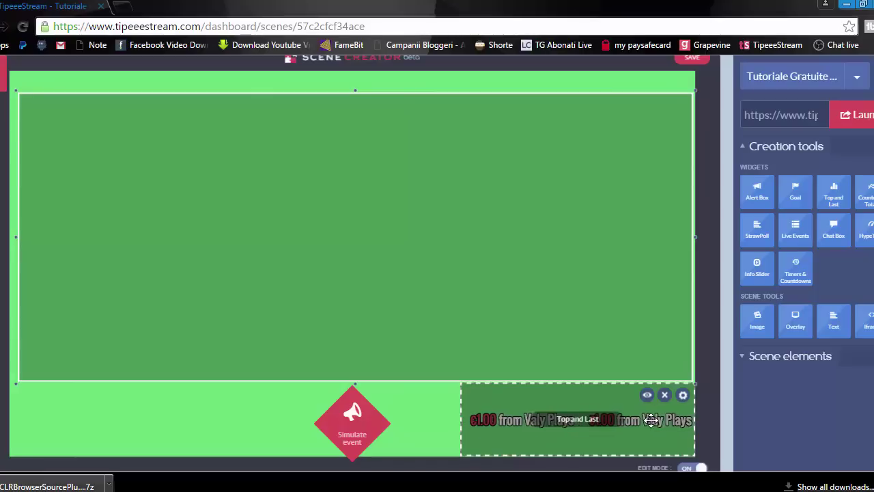
click(739, 419)
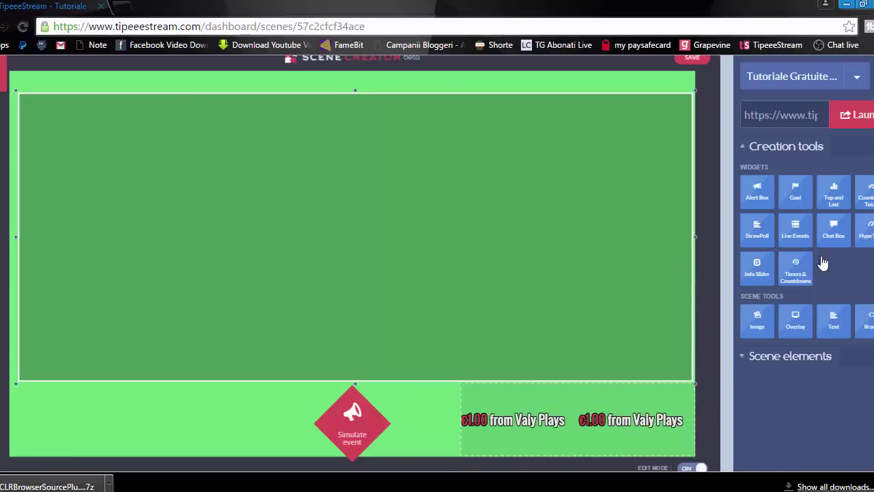
Step: Expand the scene elements list and open the Top and Last element's widget settings
click(765, 357)
click(831, 193)
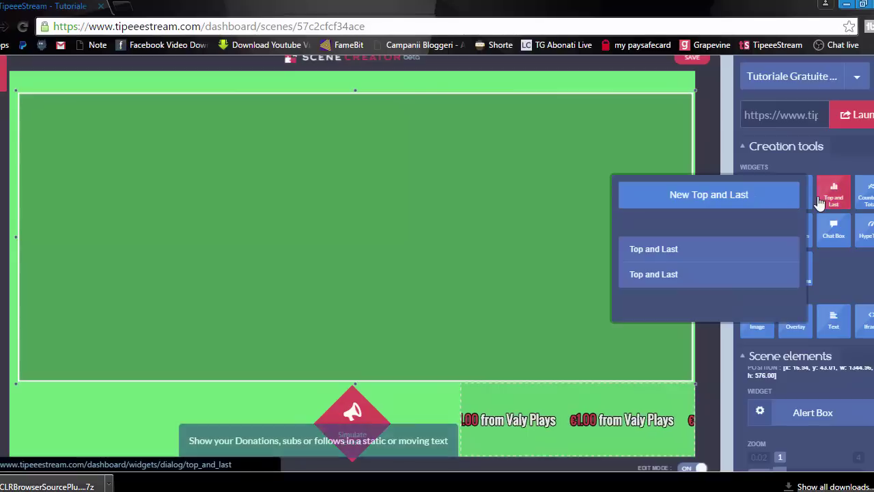
click(764, 383)
scroll(792, 382, up, 2)
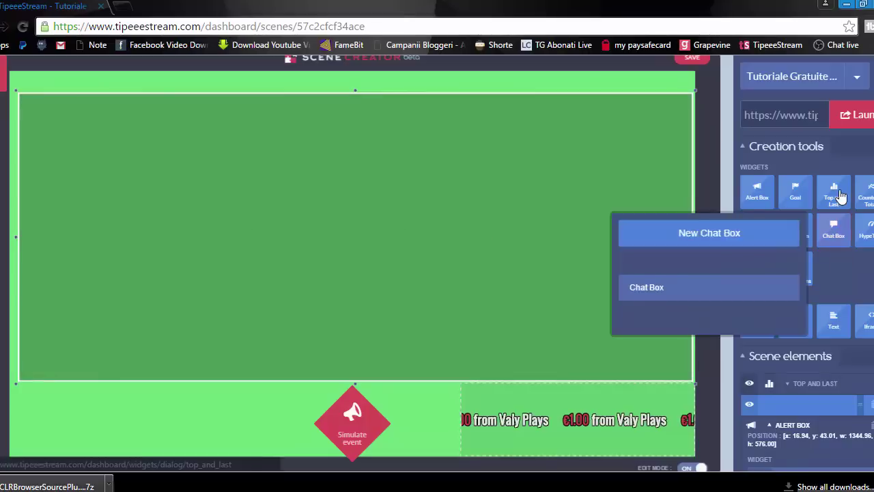
mouse_move(833, 193)
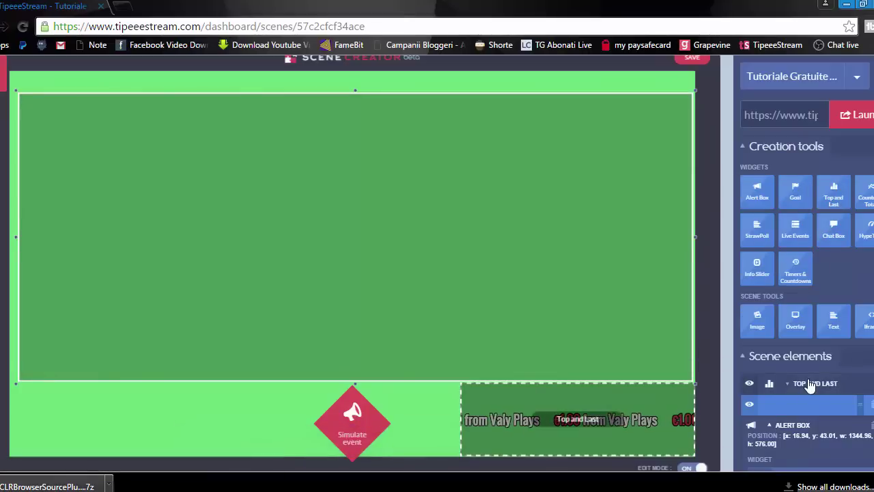
click(810, 382)
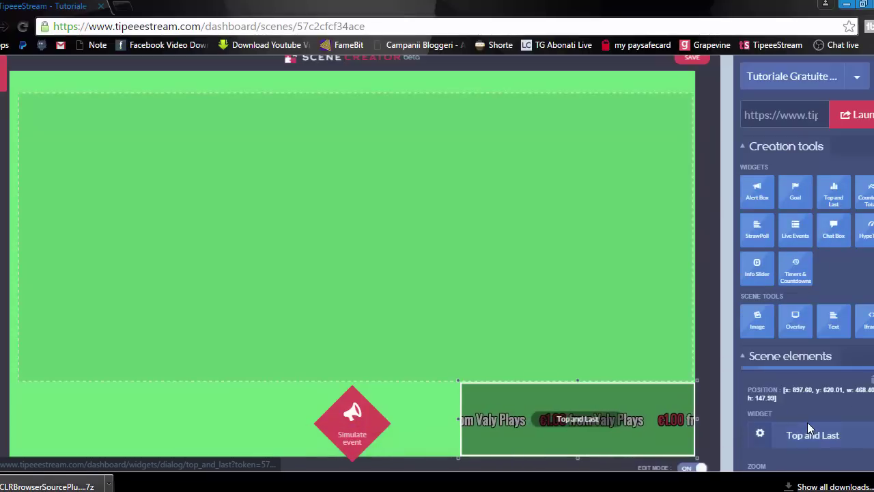
Step: Open the Top and Last widget configuration and find the Donations item text field
click(795, 437)
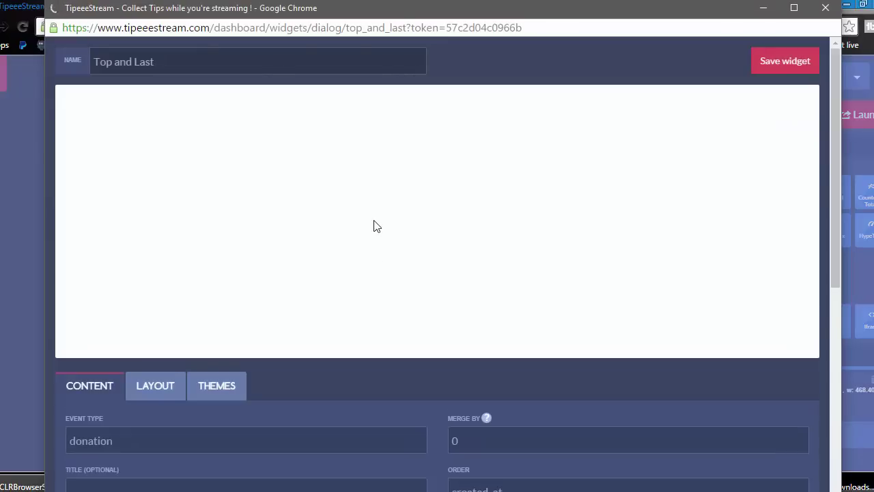
scroll(373, 226, down, 1)
scroll(375, 226, down, 3)
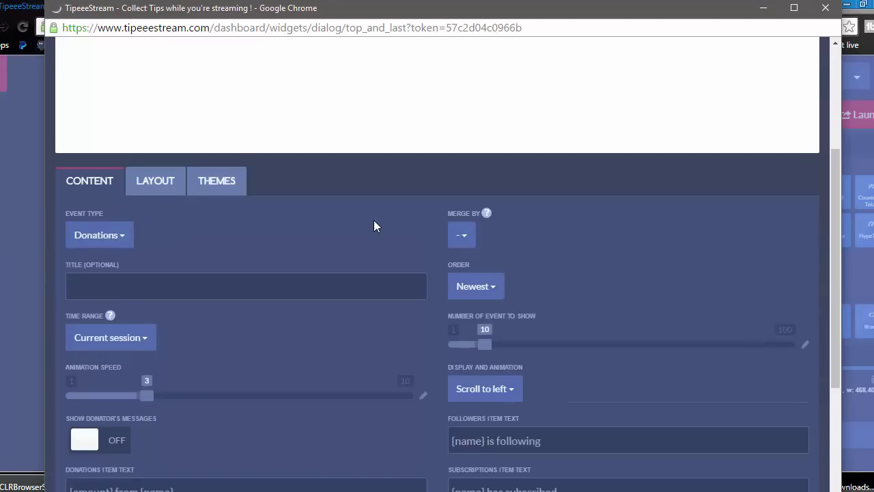
scroll(374, 226, down, 2)
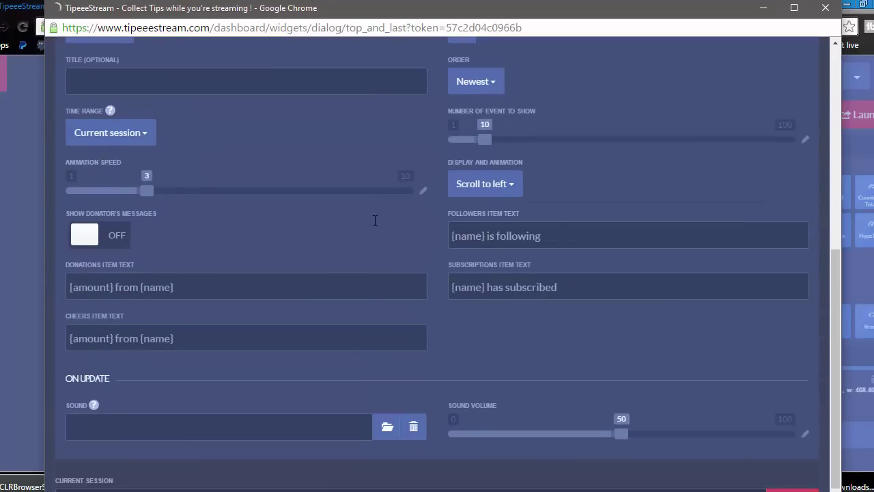
scroll(322, 230, up, 6)
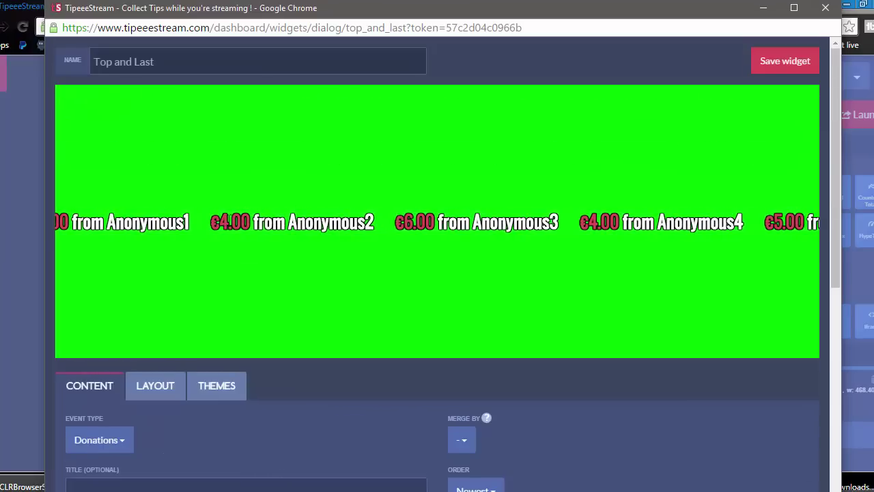
scroll(315, 224, down, 5)
scroll(311, 226, down, 1)
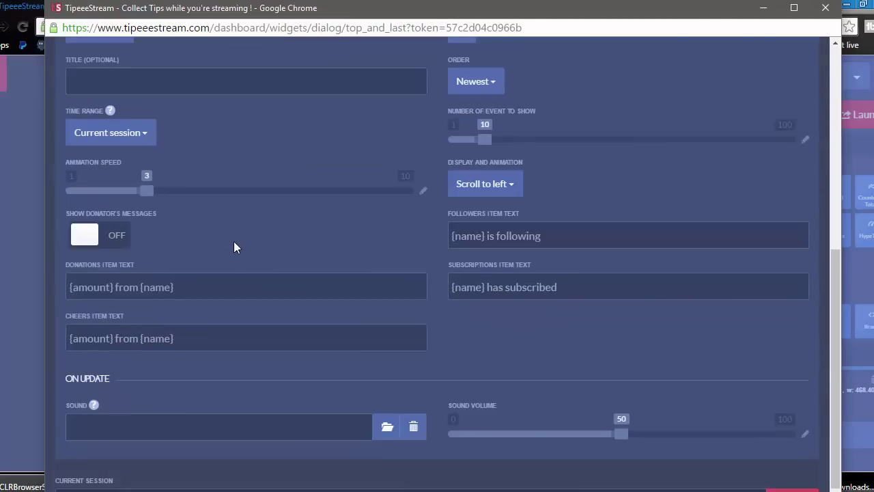
Step: Replace 'from' with 'de la' so donations read '{amount} de la {name}'
drag(138, 287, 116, 288)
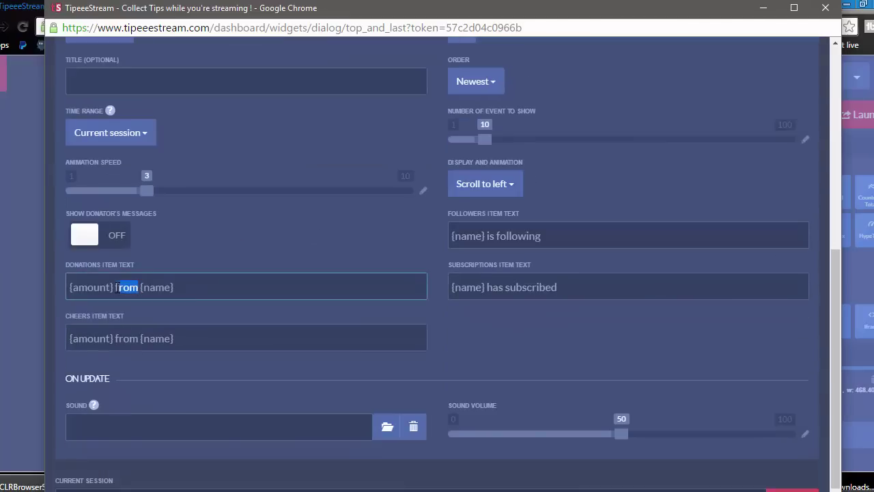
text(de la)
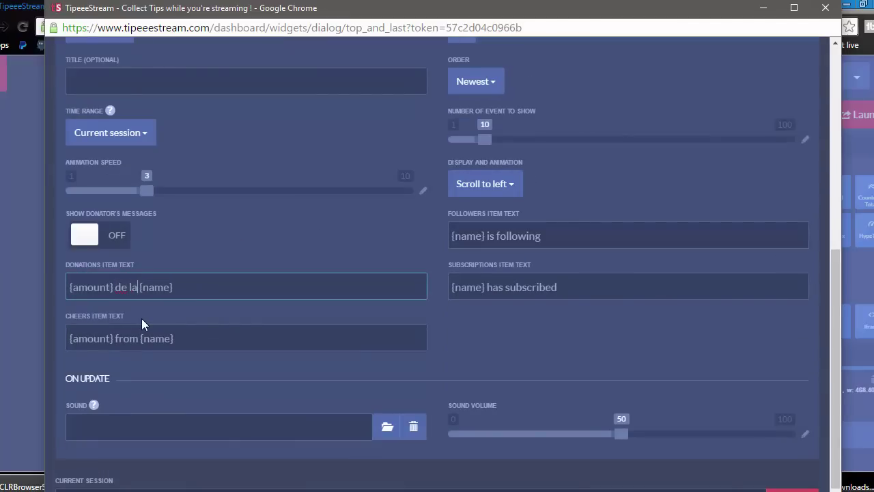
scroll(248, 220, up, 1)
scroll(248, 226, up, 5)
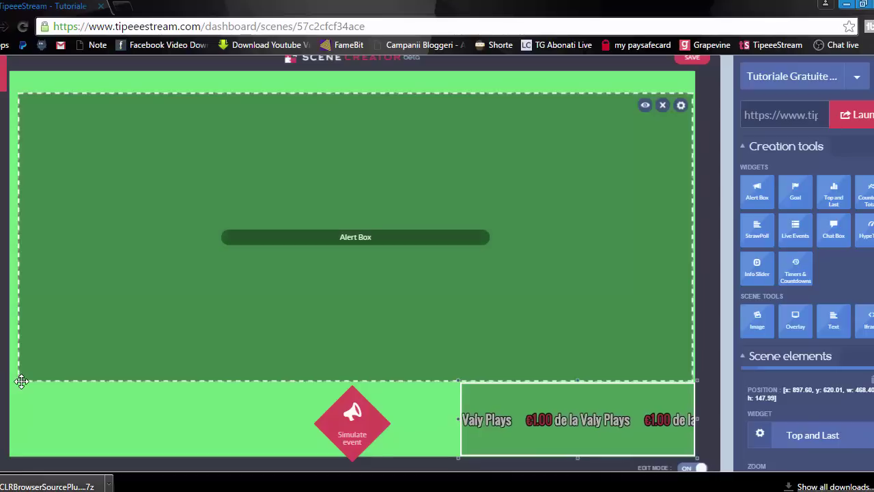
Step: Resize the Alert Box to 1366 by 582 at y 7 across the canvas top, then save
click(21, 381)
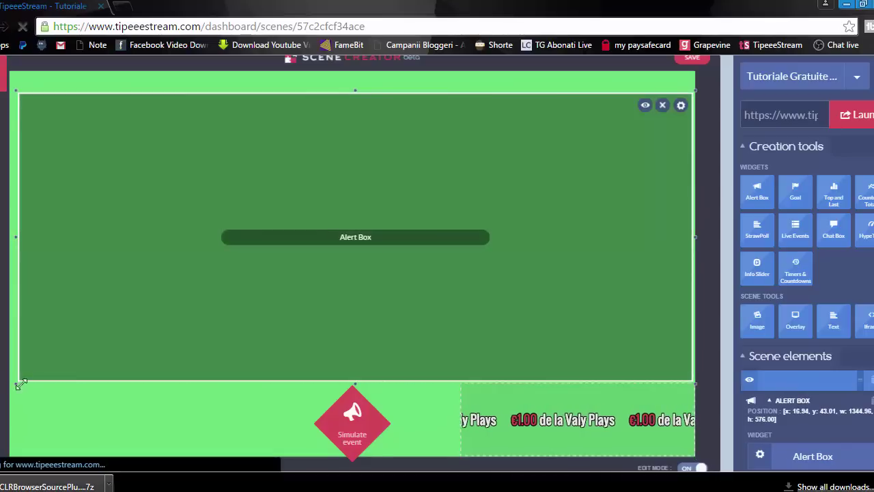
drag(17, 383, 304, 259)
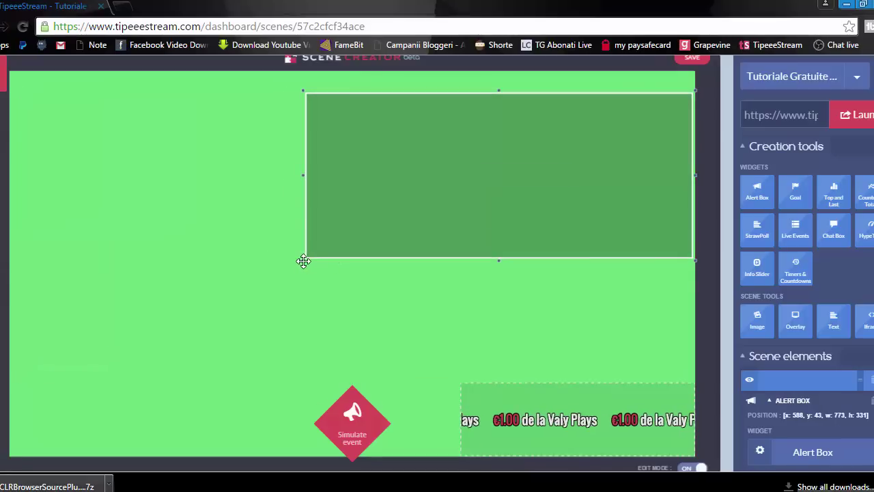
drag(303, 264, 301, 260)
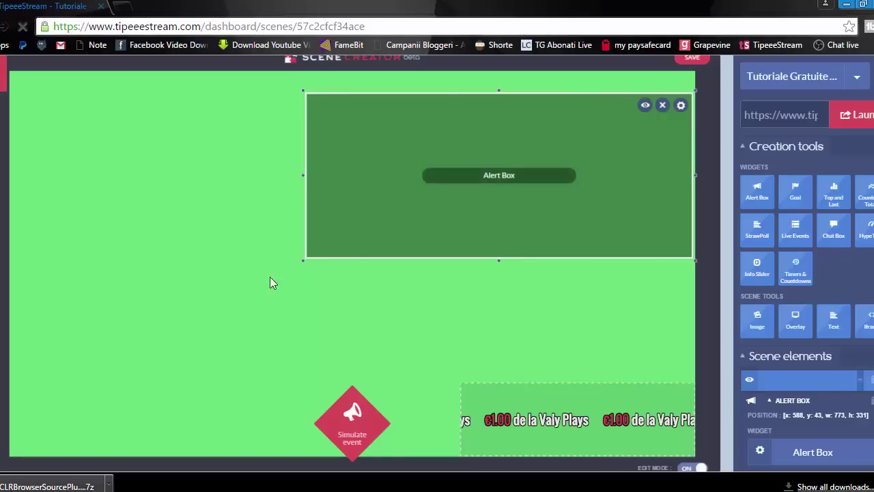
drag(135, 338, 7, 387)
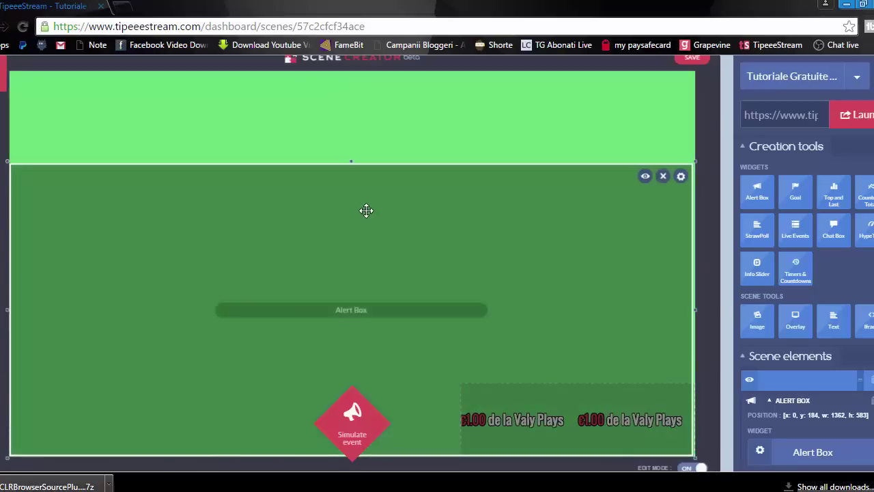
drag(365, 209, 363, 177)
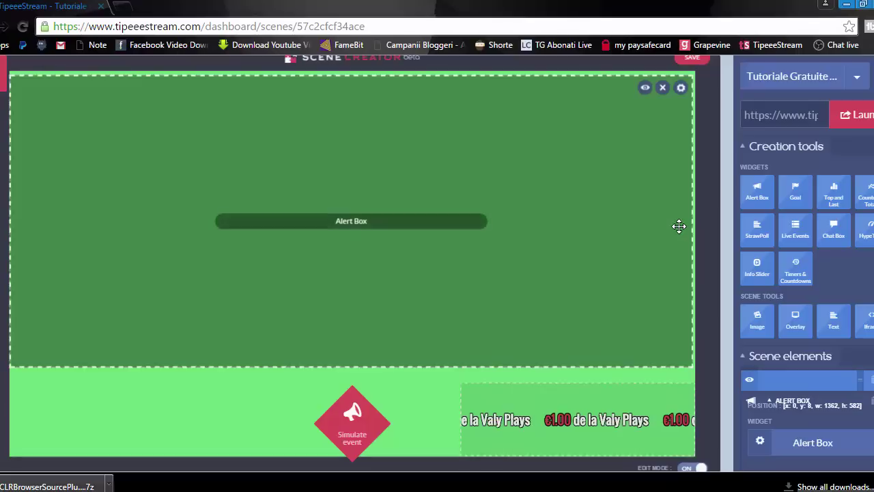
click(679, 226)
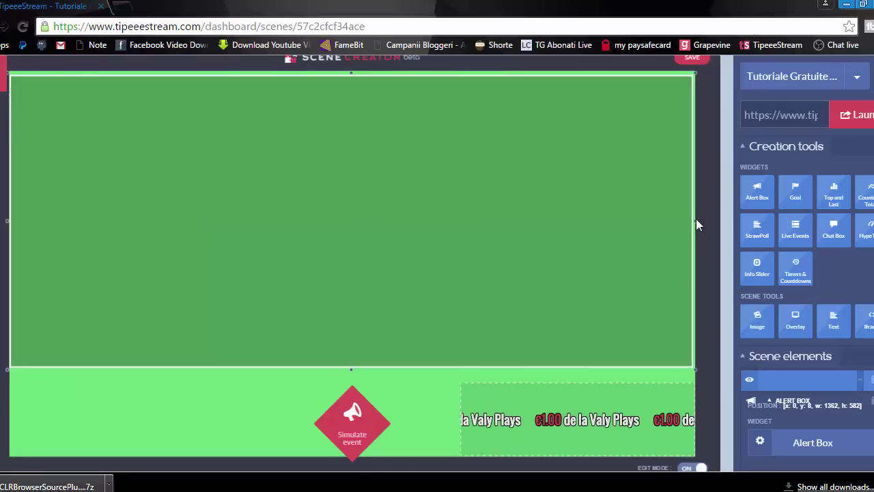
click(696, 218)
drag(701, 221, 705, 221)
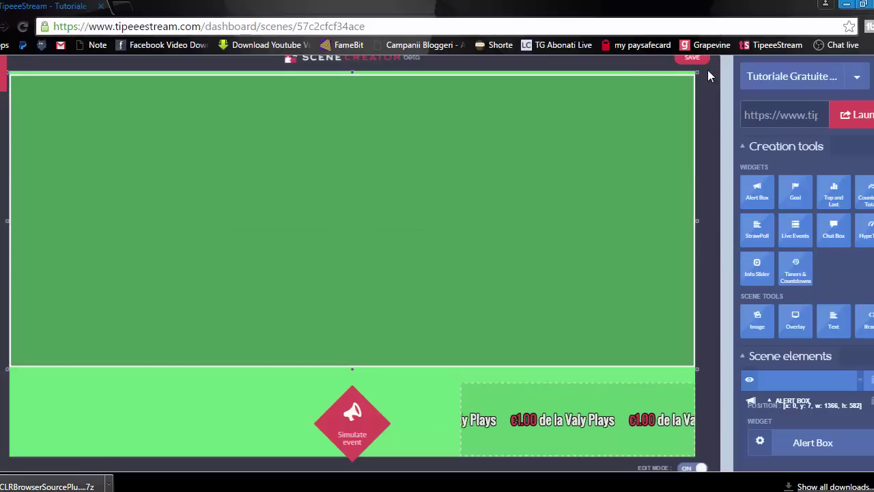
click(703, 59)
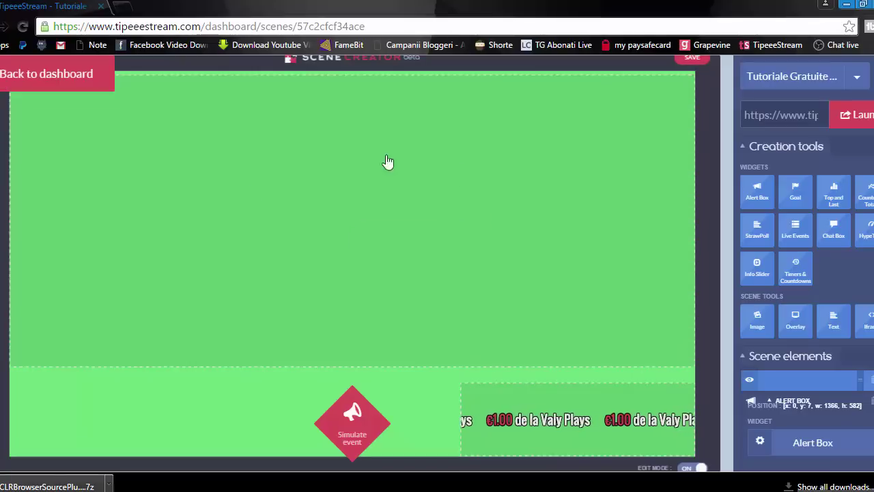
Step: In OBS, add a new scene with the default name 'Scene 2'
key(alt+Tab)
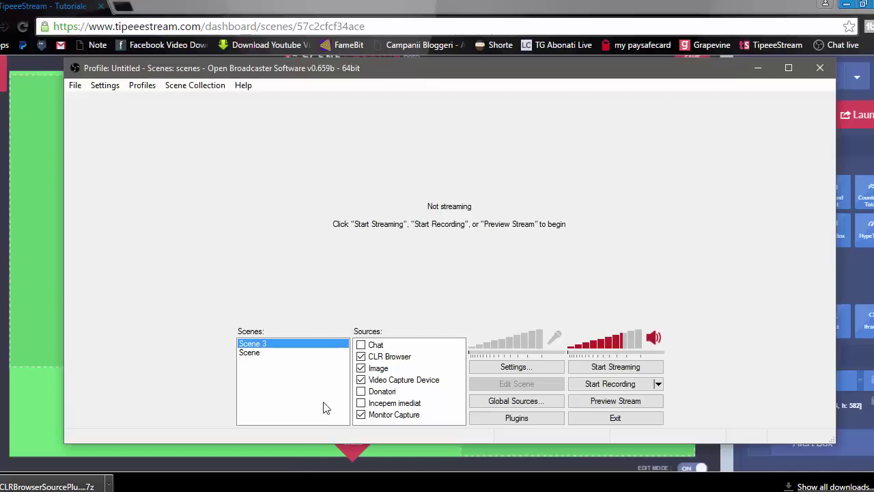
right_click(266, 373)
click(281, 376)
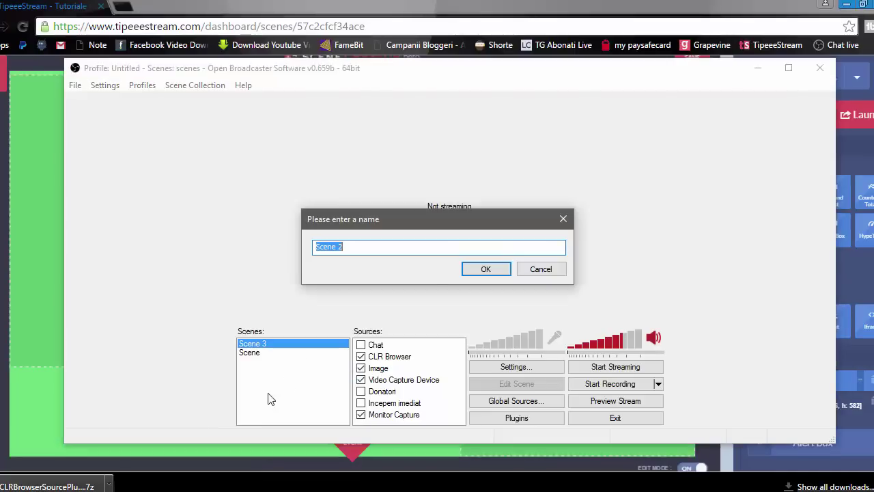
click(486, 269)
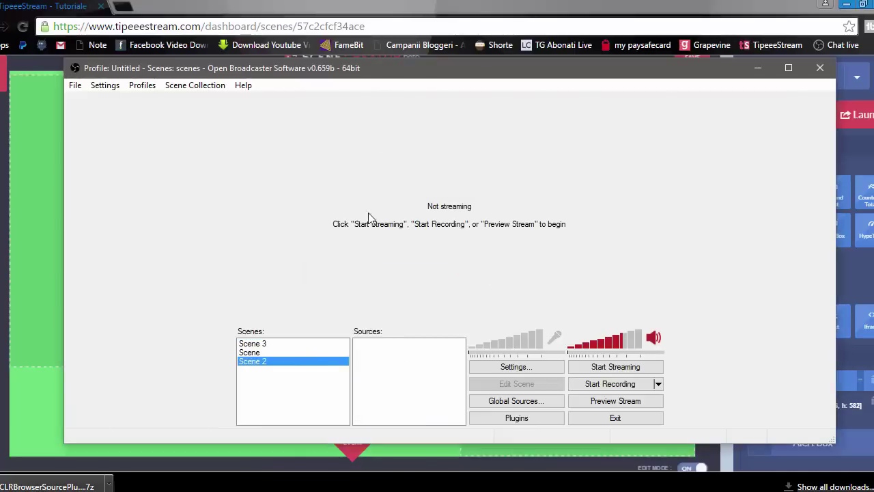
drag(368, 68, 361, 65)
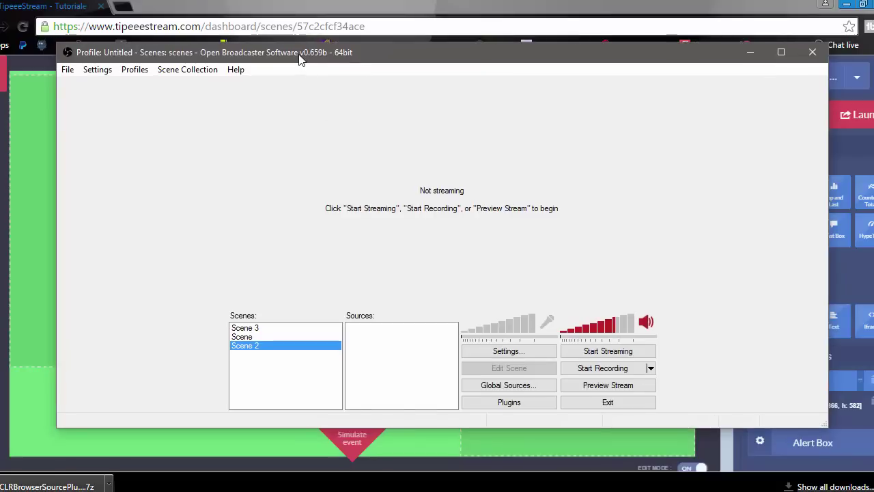
drag(300, 60, 301, 99)
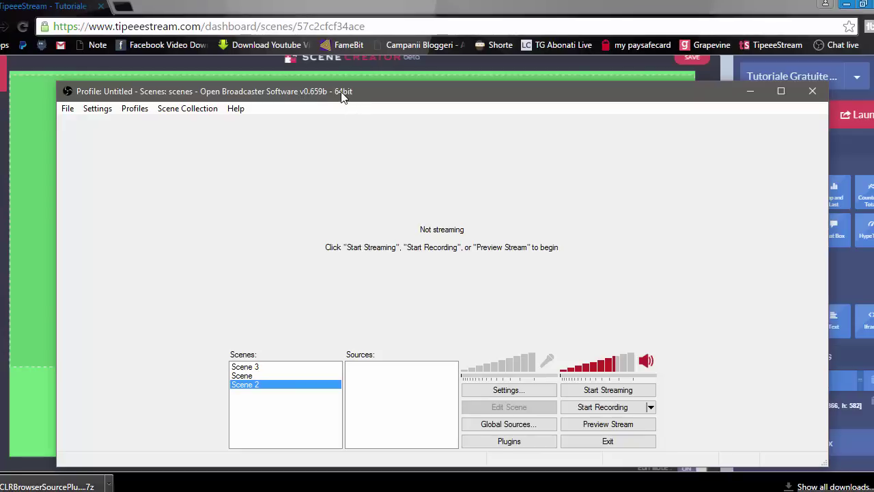
drag(343, 98, 324, 59)
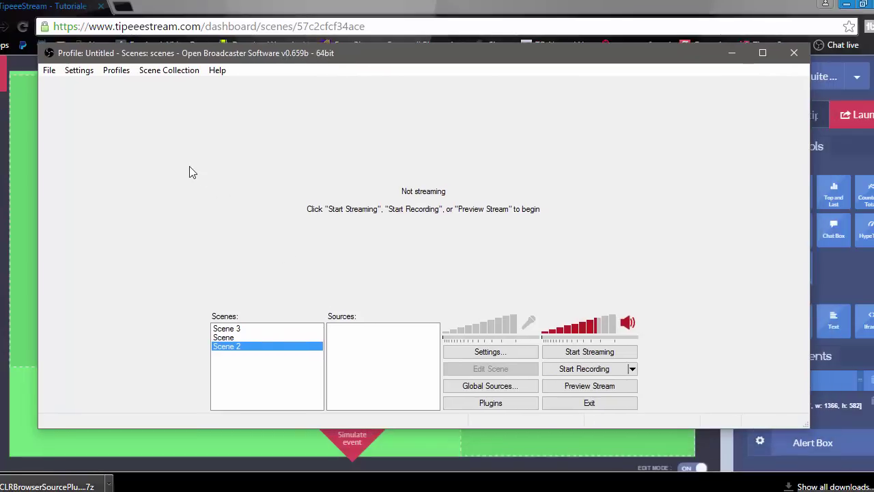
Step: Add a CLR Browser source named 'Alerta Donation' to Scene 2
right_click(367, 336)
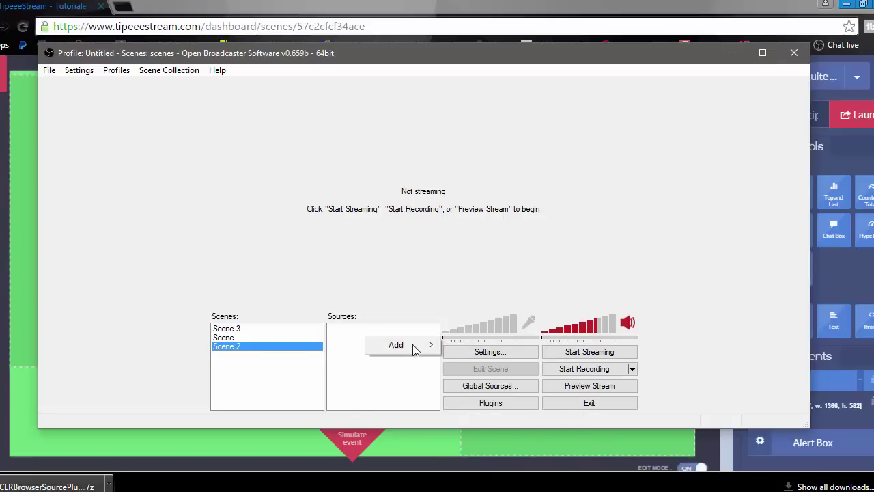
mouse_move(414, 347)
click(467, 420)
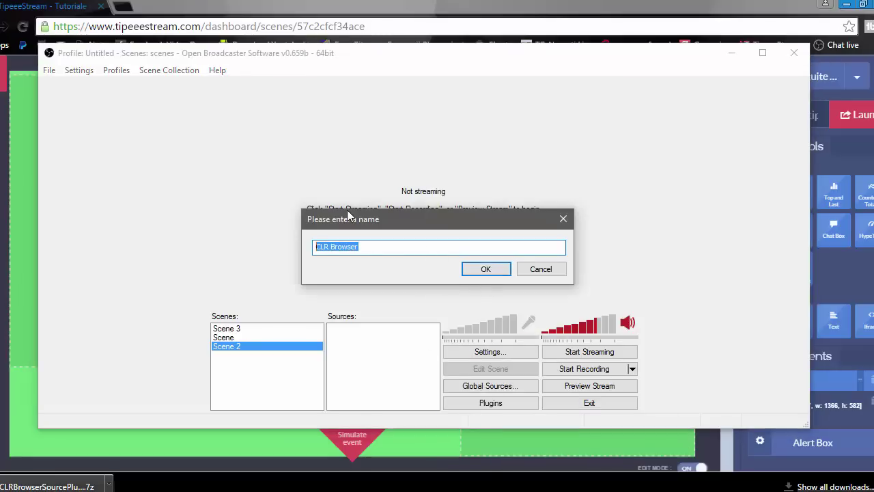
text(Alerta Do)
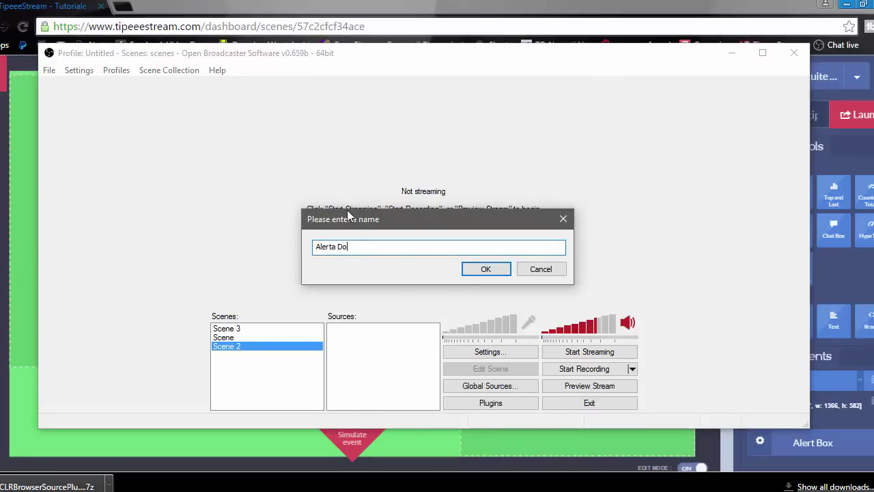
text(nation)
key(Return)
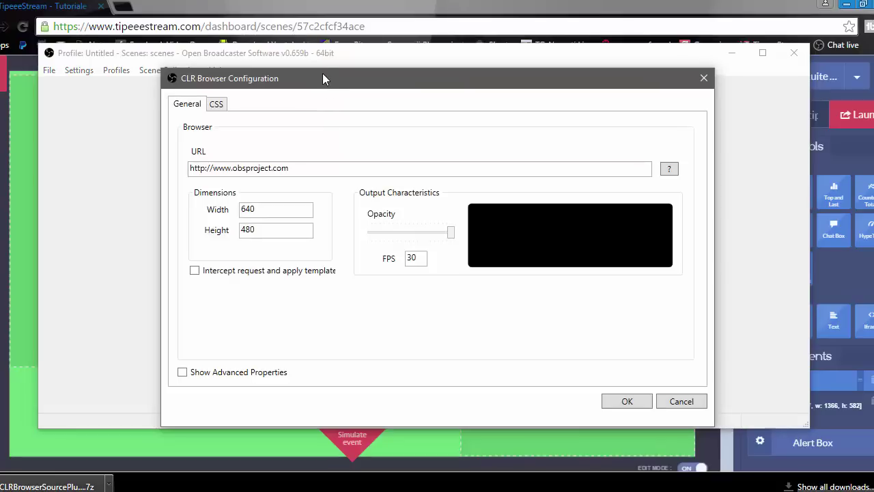
Step: Change the CLR Browser source width from 640 to 1280 and the height to 720
drag(322, 73, 318, 63)
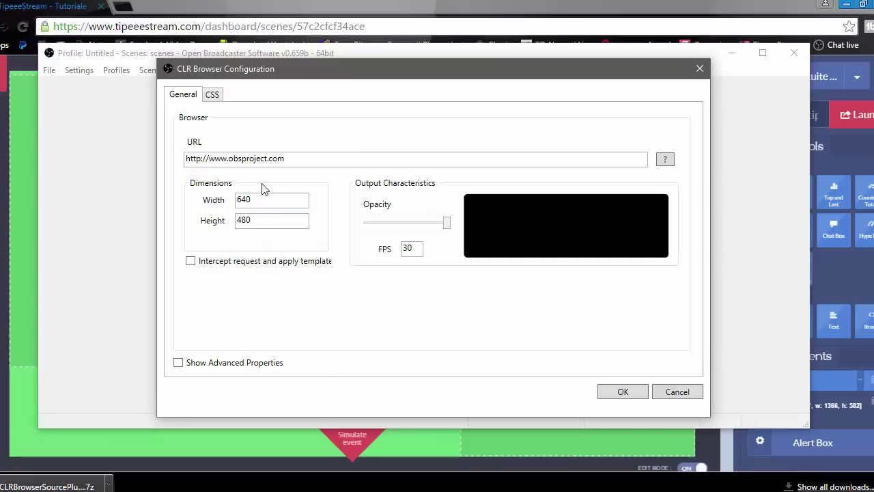
double_click(263, 204)
text(1280)
key(Tab)
text(7)
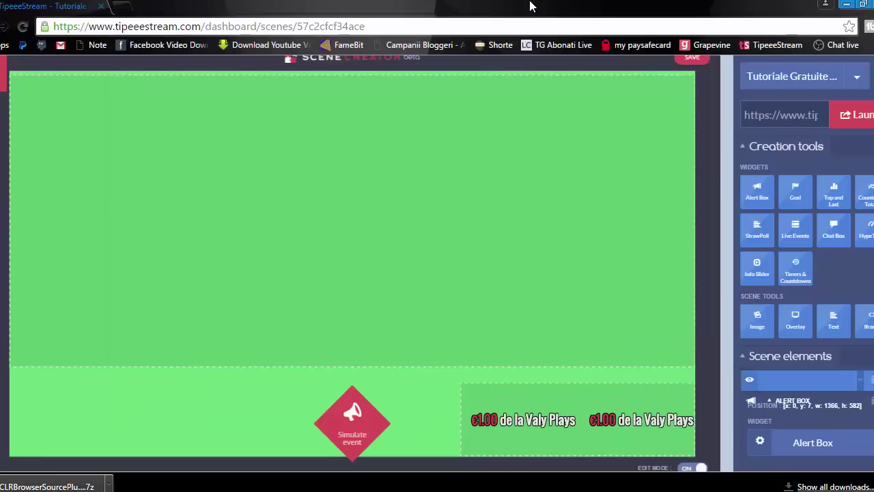
Step: Copy the full Export to OBS URL of the TipeeeStream scene
click(782, 116)
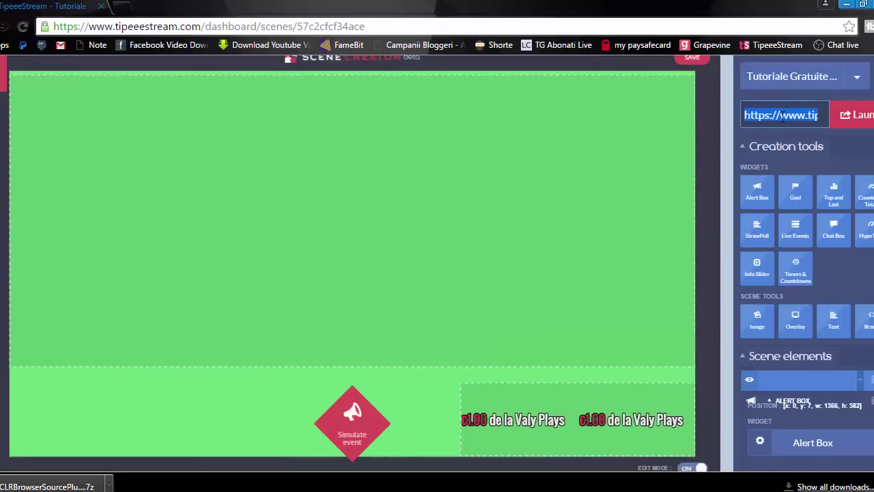
click(862, 116)
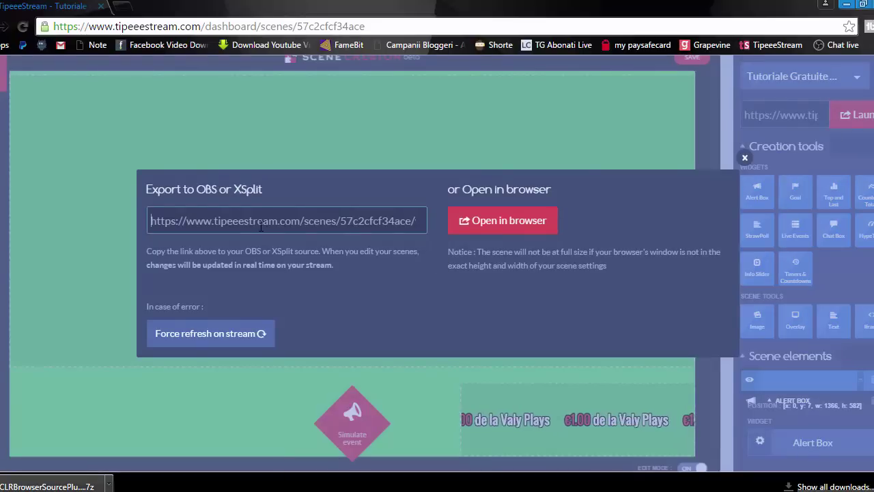
click(261, 226)
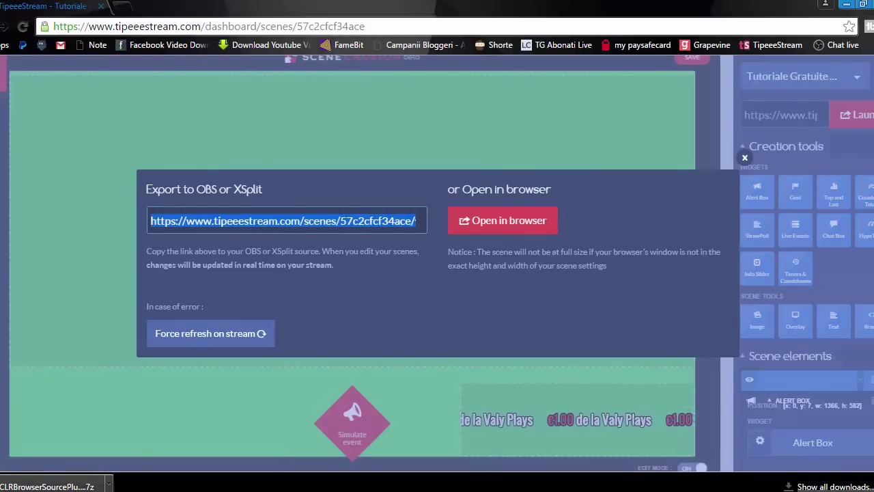
Step: Replace the CLR Browser URL with the TipeeeStream scene link and confirm the source settings
mouse_move(300, 490)
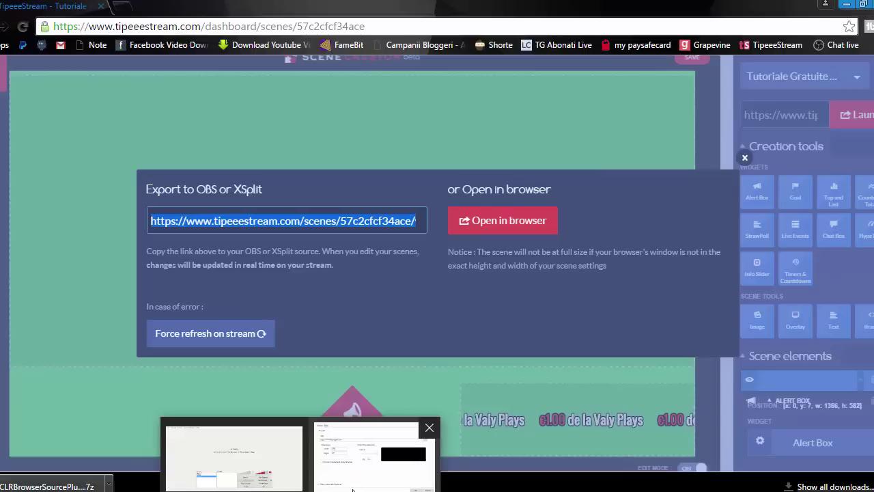
click(374, 455)
click(293, 158)
key(ctrl+a)
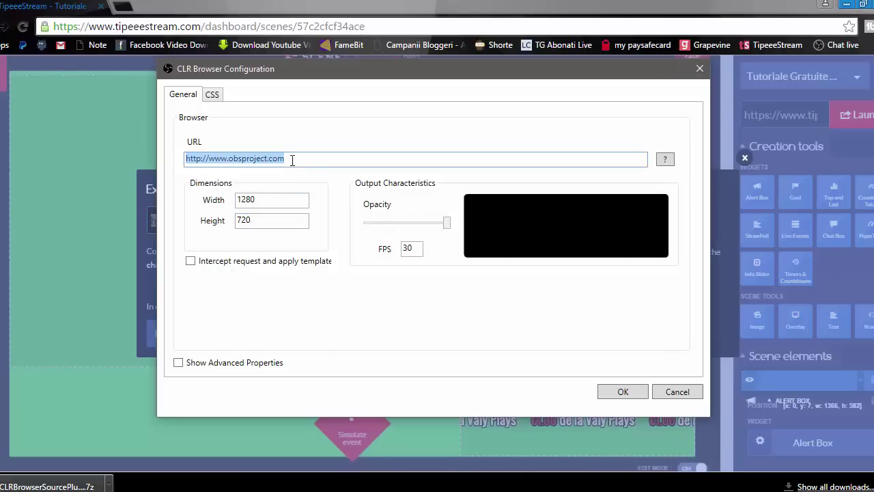
click(623, 391)
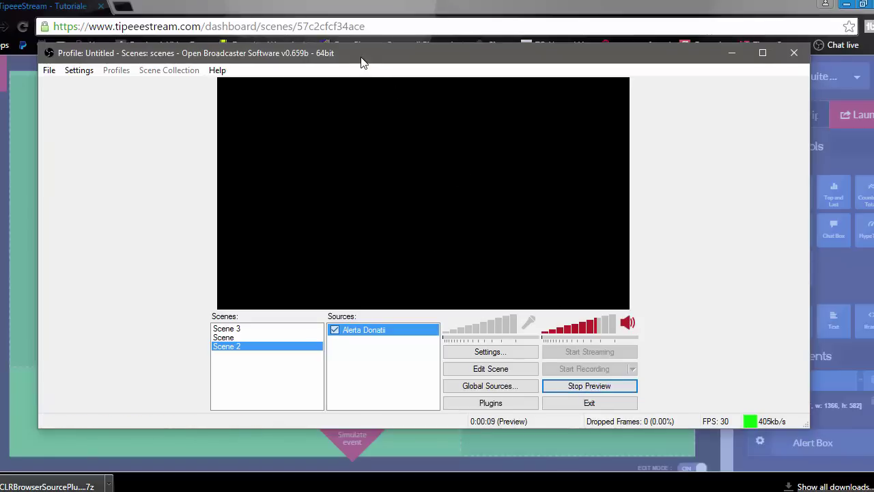
Step: Simulate a €1.00 donation in TipeeeStream's Scene Creator and check the OBS preview
drag(362, 62, 376, 89)
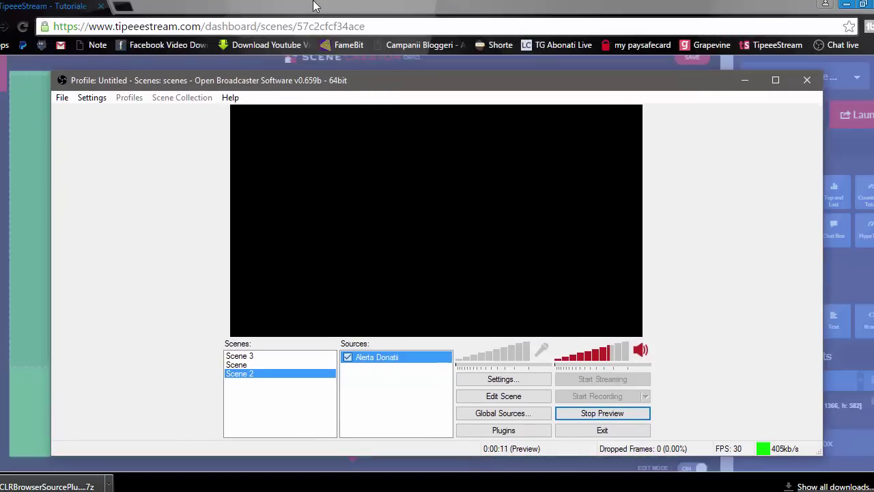
click(314, 6)
click(410, 218)
click(747, 164)
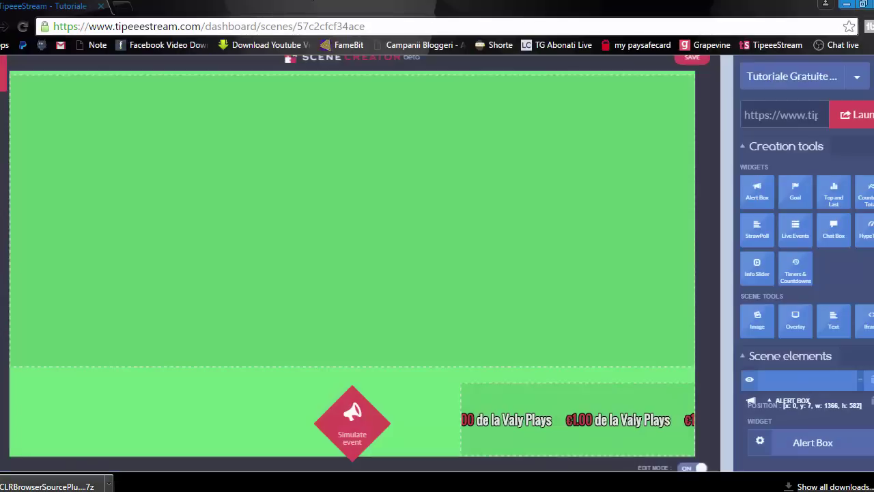
key(alt+Tab)
key(alt+Tab)
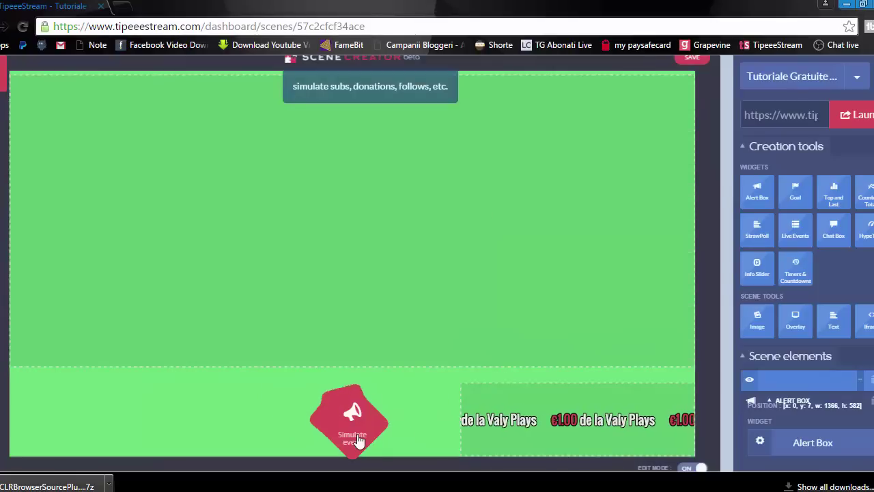
click(355, 437)
mouse_move(282, 410)
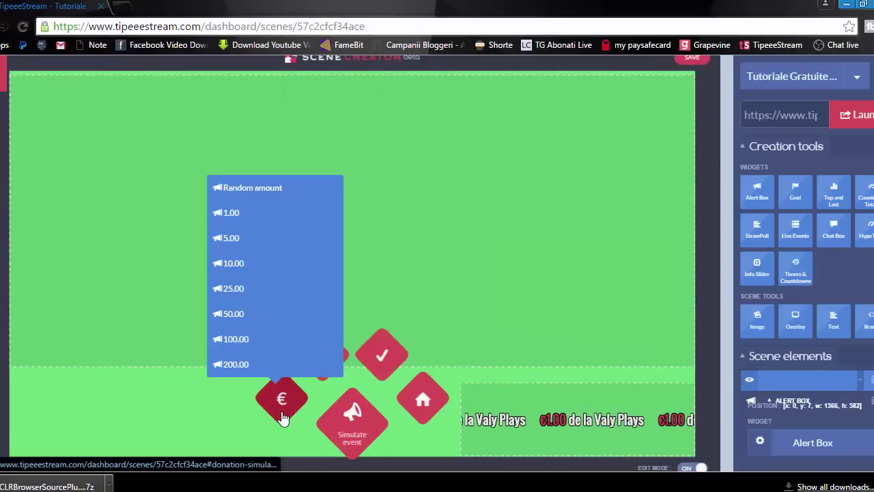
click(225, 213)
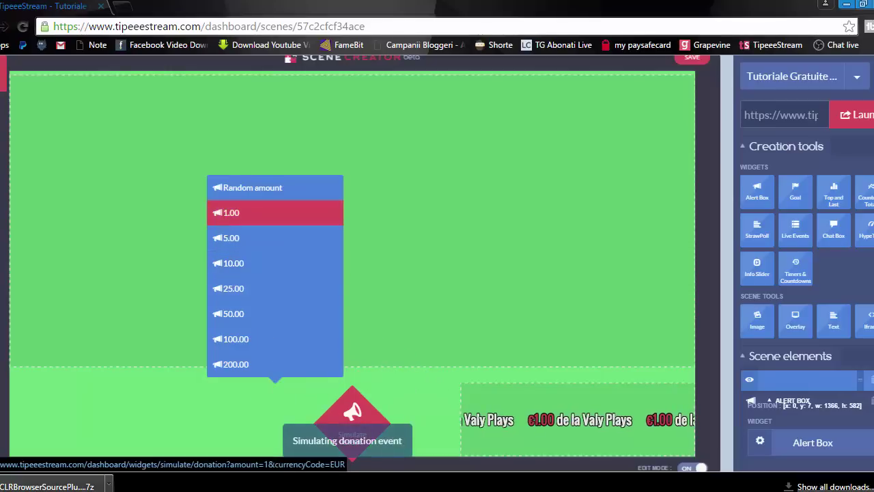
key(alt+Tab)
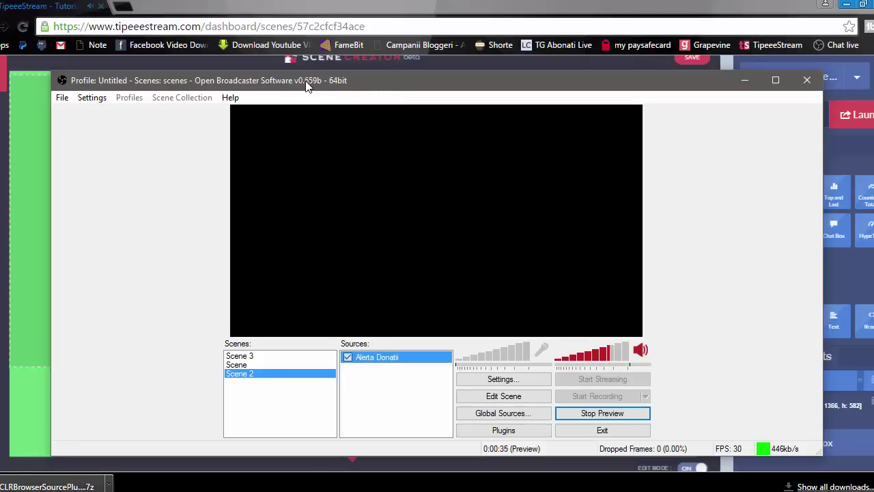
Step: Reopen the saved scene from TipeeeStream's My scenes and reselect the Alerta Donatii source in OBS
drag(305, 82, 298, 17)
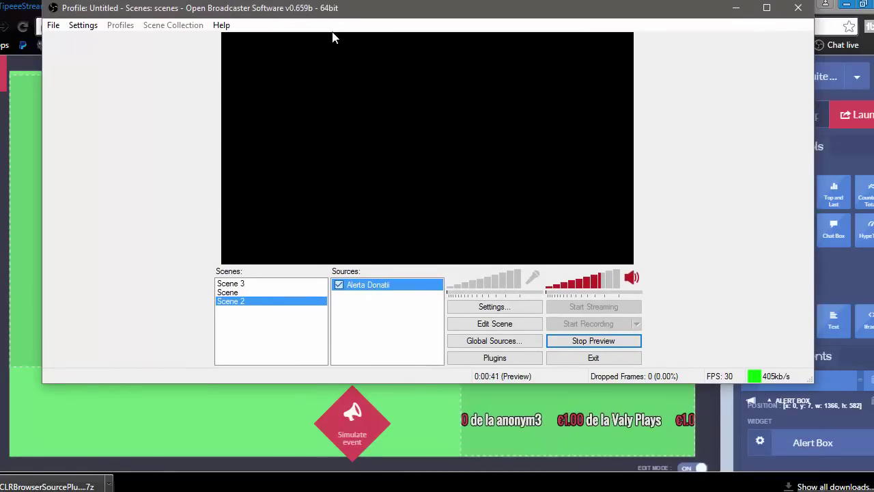
drag(332, 9, 333, 106)
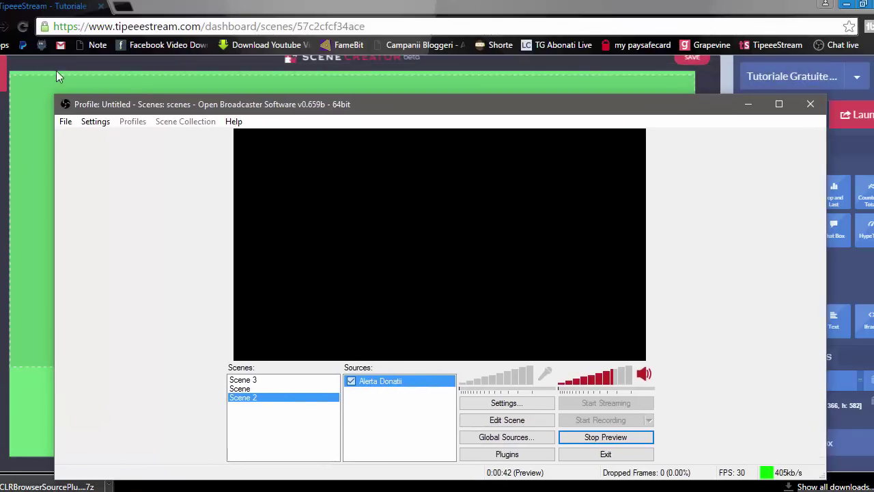
click(351, 381)
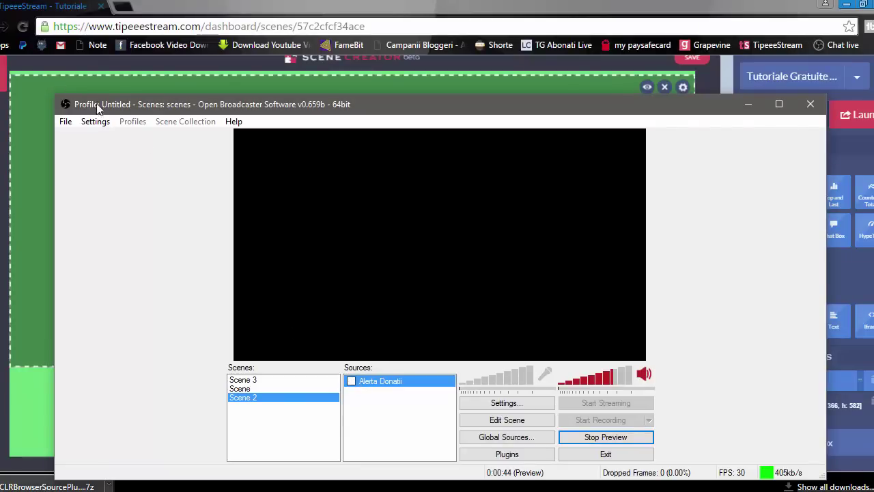
click(117, 82)
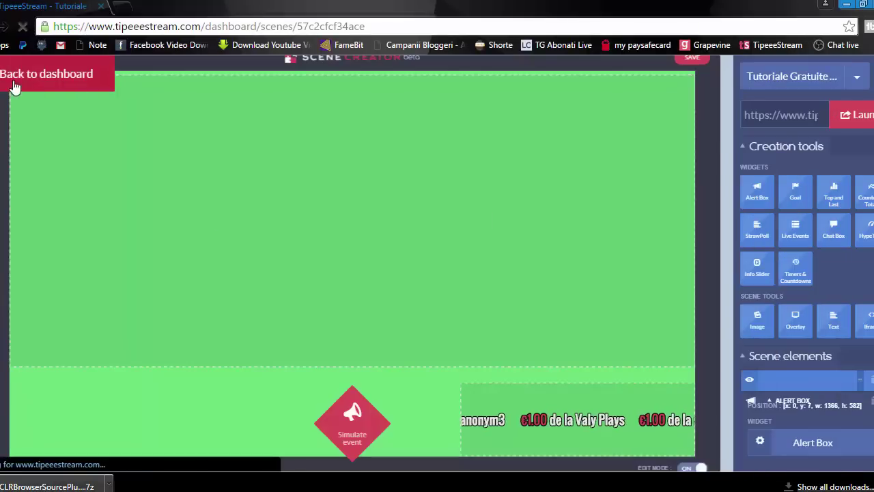
click(47, 80)
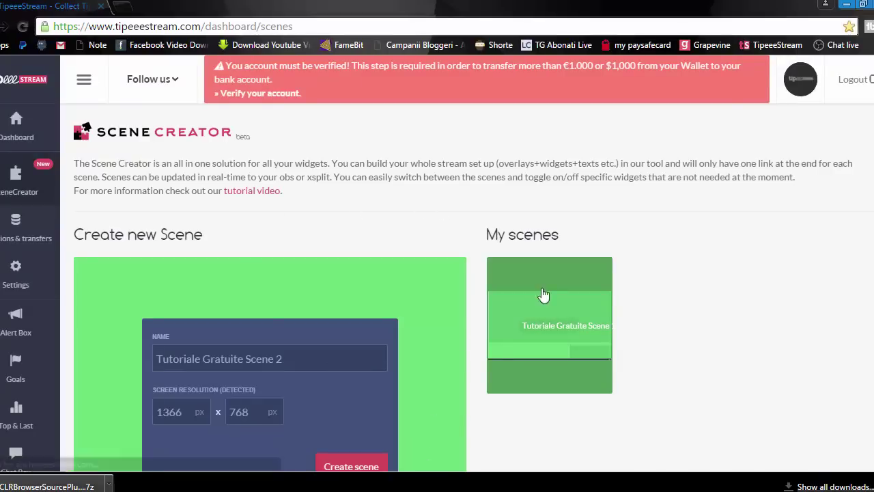
click(545, 318)
key(alt+Tab)
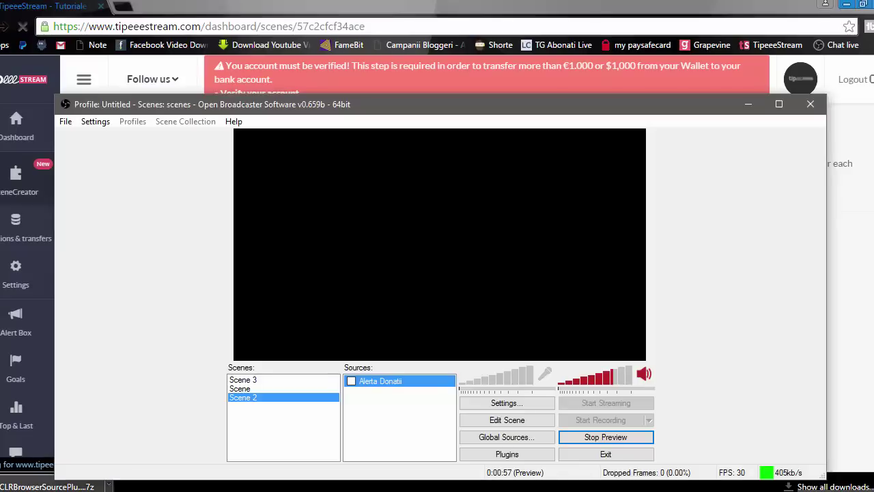
click(353, 383)
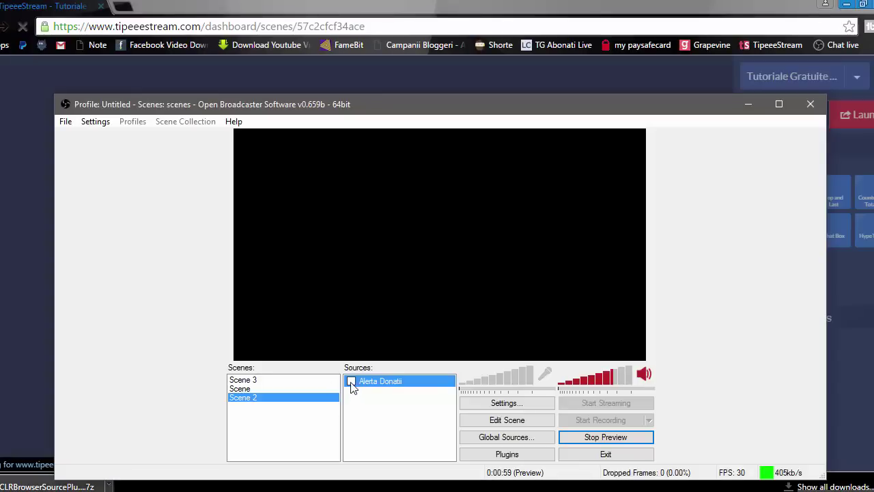
key(alt+Tab)
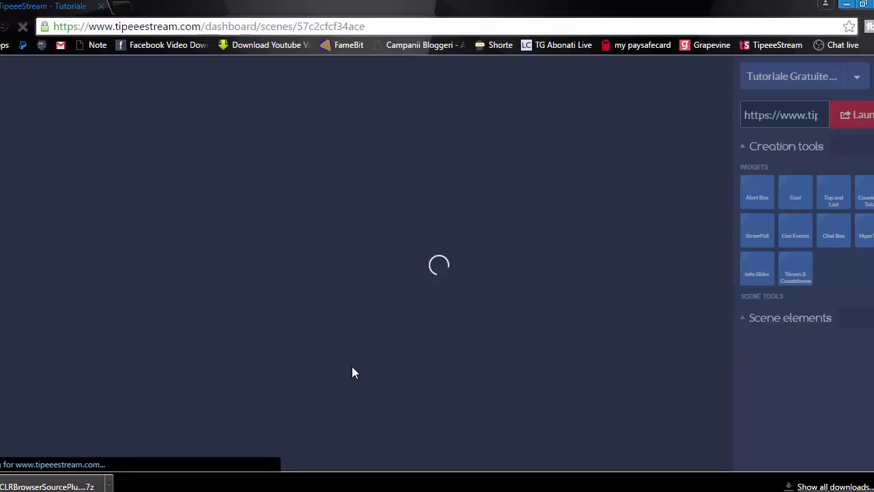
key(alt+Tab)
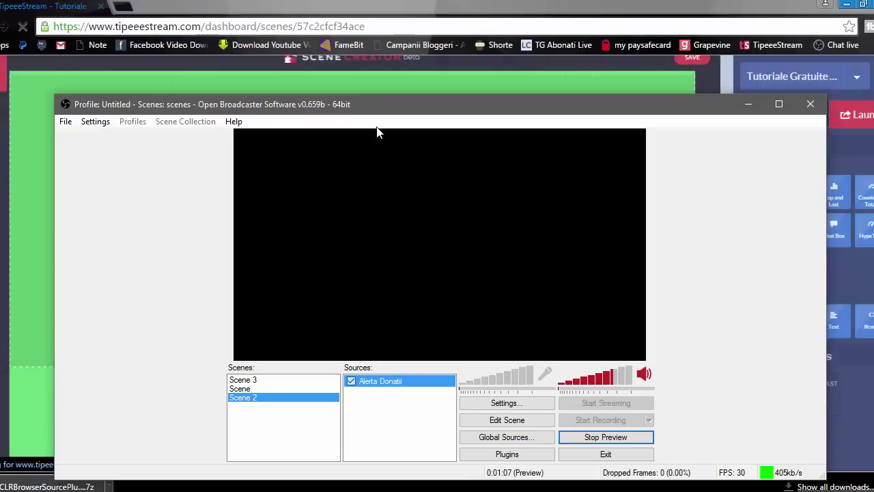
drag(418, 111, 464, 133)
Step: Simulate another €1.00 donation and bring OBS forward to view the ticker
key(alt+Tab)
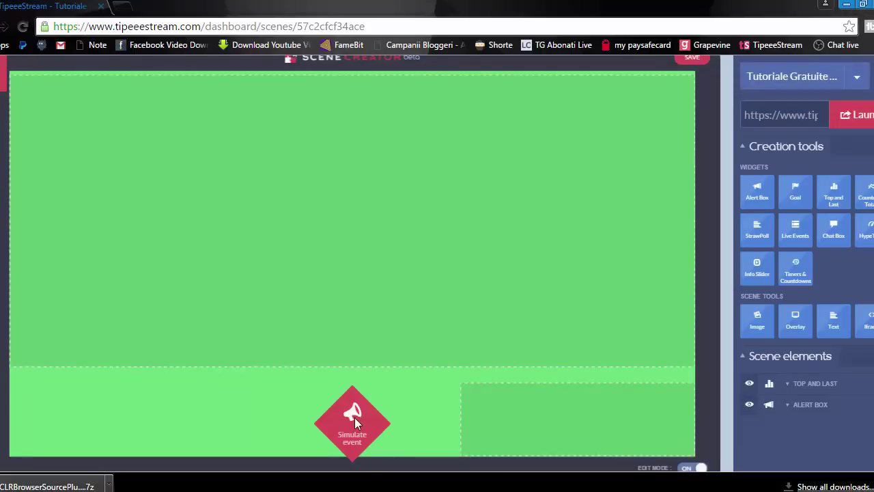
click(353, 425)
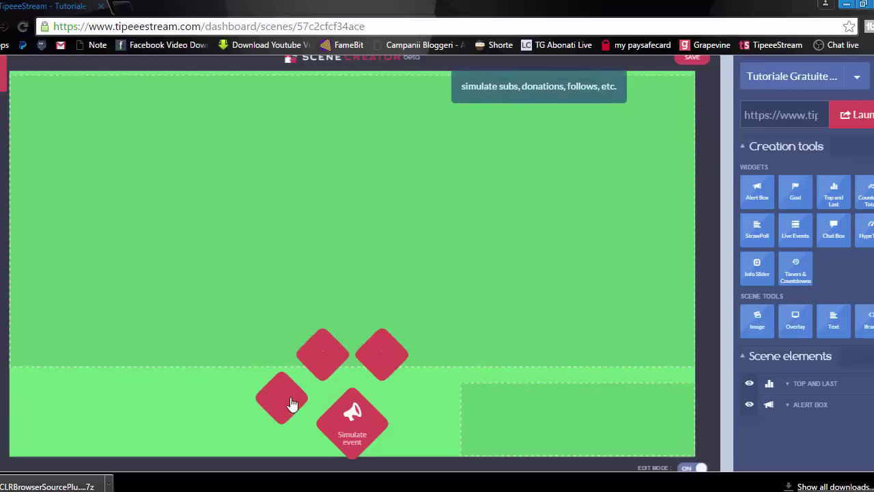
click(283, 402)
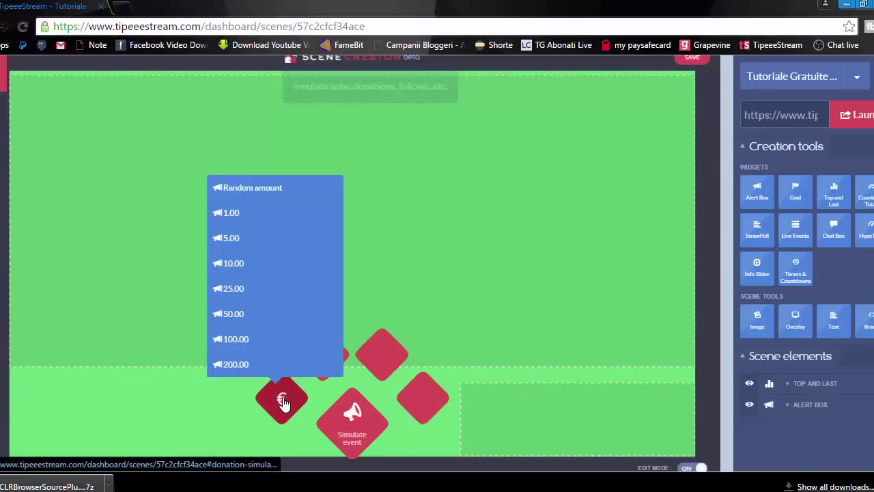
click(228, 214)
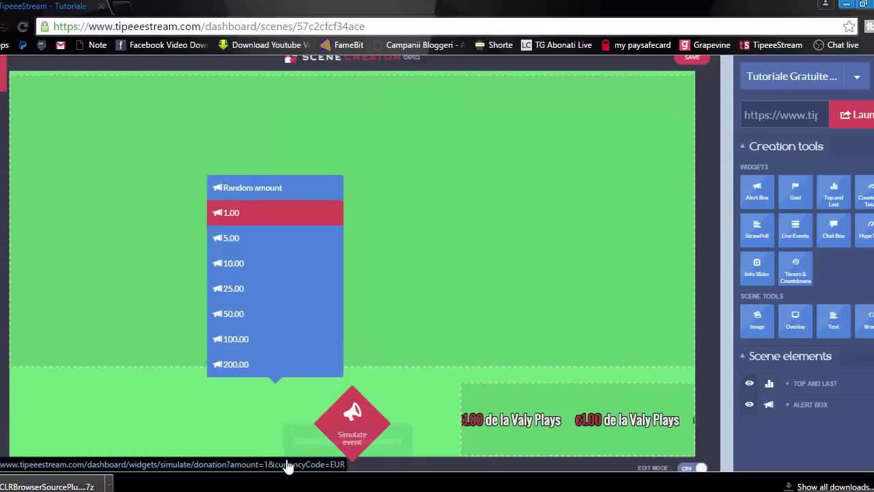
key(alt+Tab)
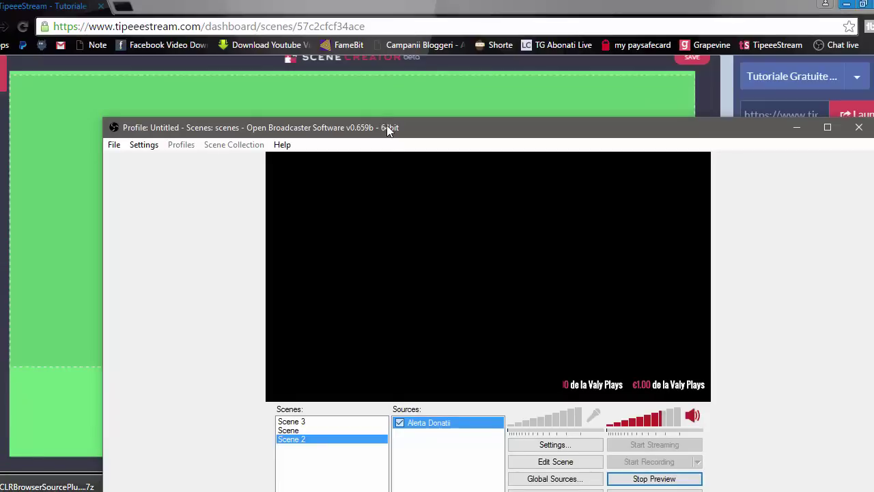
Step: Watch the €1.00 "de la" ticker entries scroll in OBS, then return to Scene Creator
drag(386, 125, 358, 64)
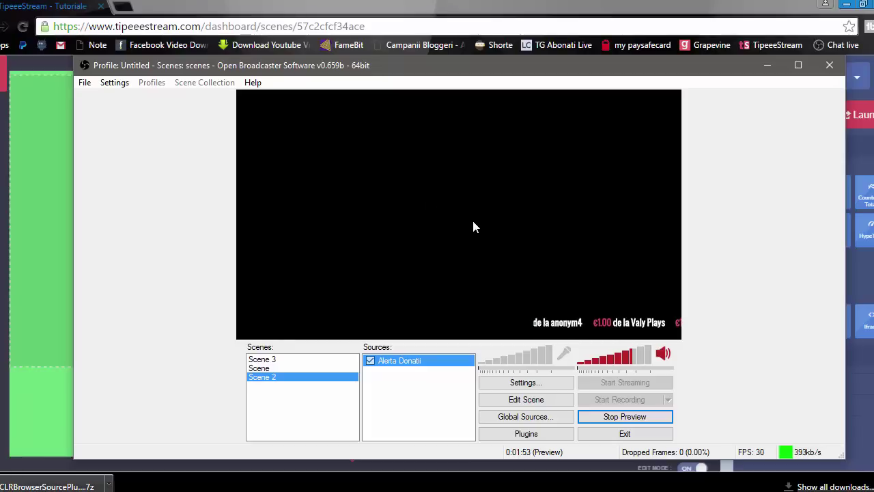
drag(372, 61, 362, 71)
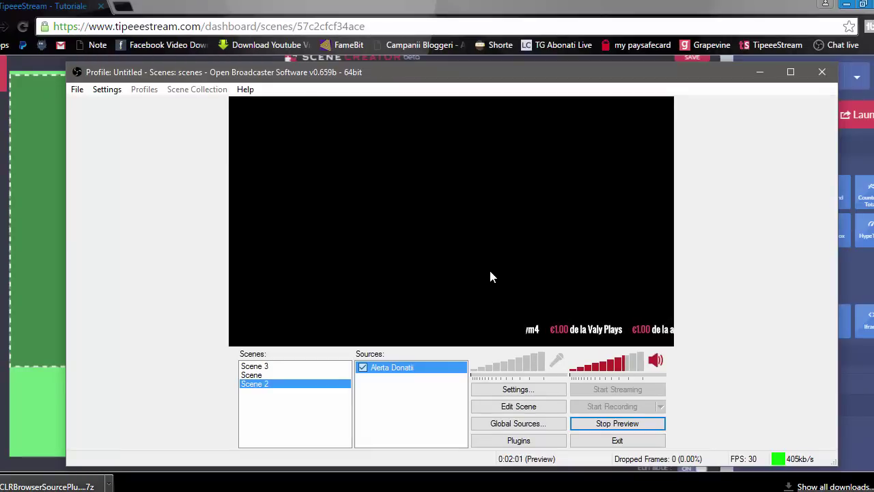
click(300, 8)
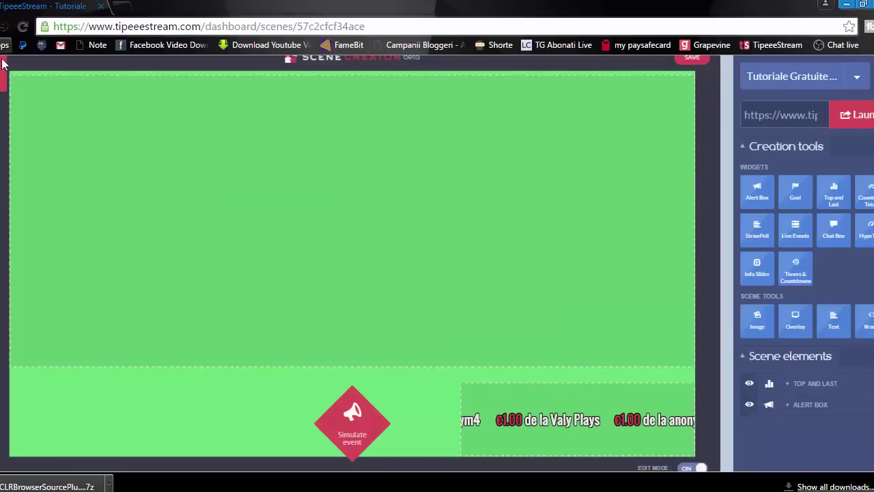
Step: Go back to the TipeeeStream dashboard and open Settings to the Payment methods
click(14, 74)
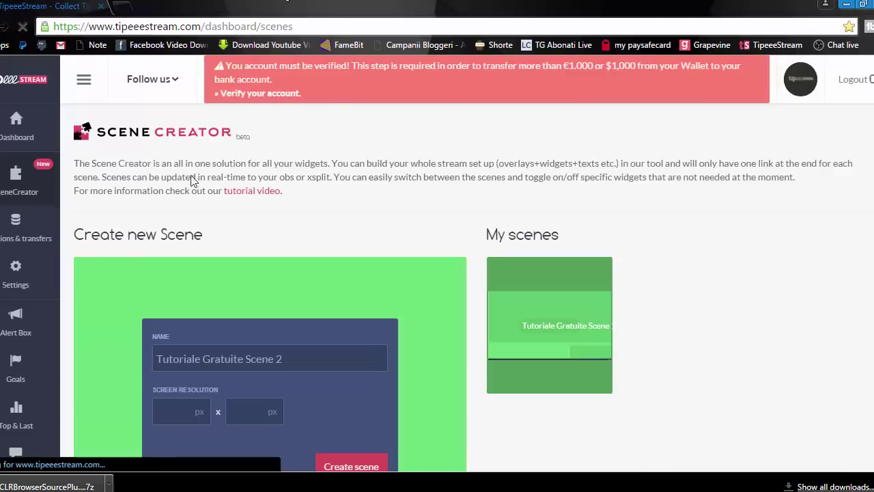
mouse_move(22, 130)
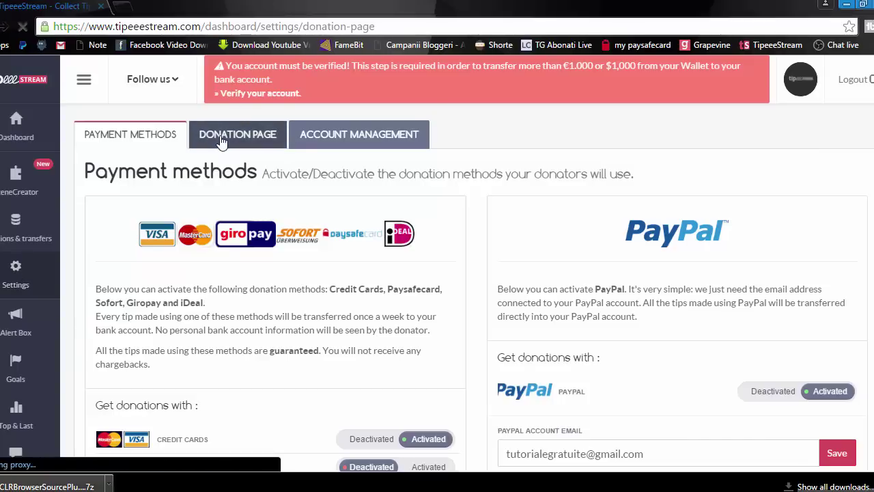
Step: Review the Romanian description and minimum 1 in Display settings, then open the public donation page
scroll(268, 190, down, 1)
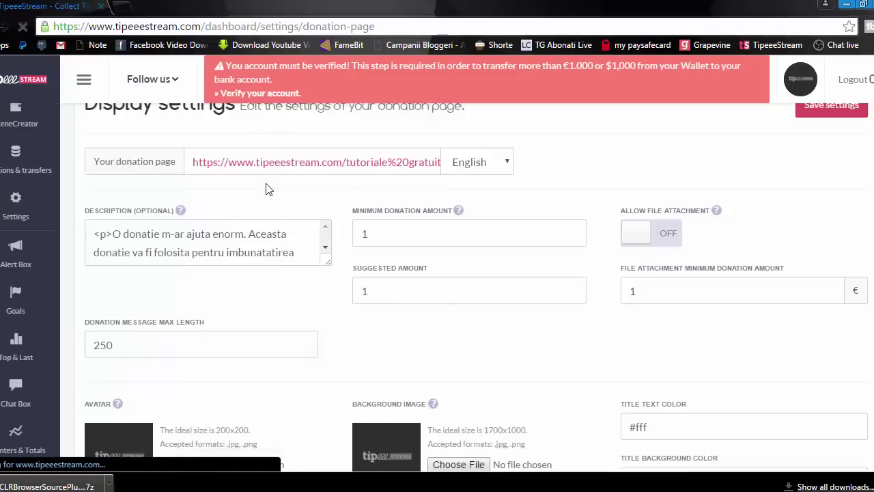
scroll(268, 189, down, 1)
scroll(283, 244, down, 2)
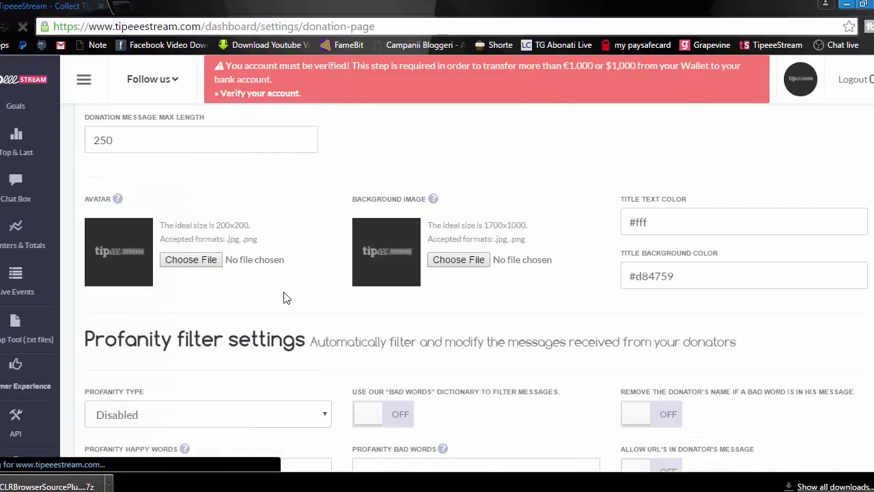
scroll(283, 299, up, 4)
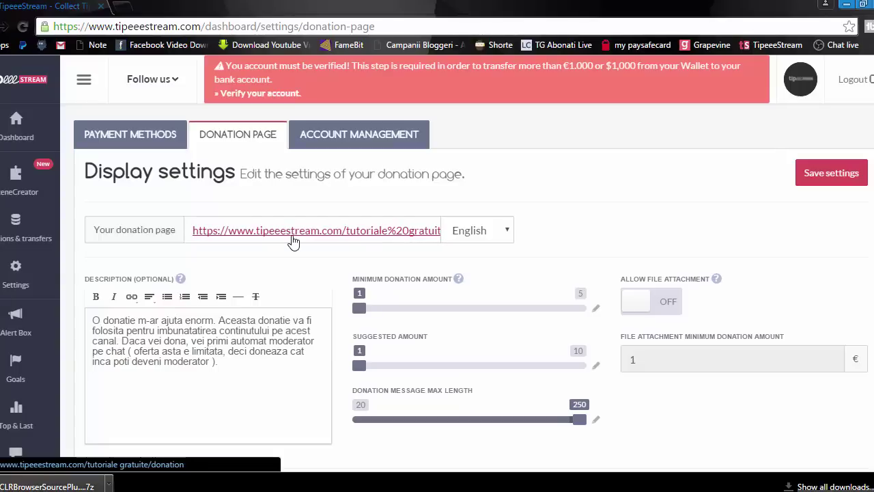
click(242, 365)
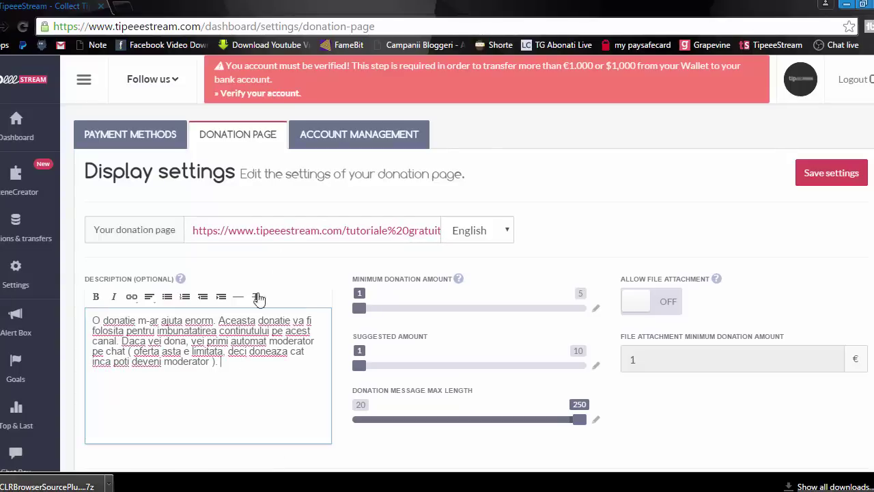
click(268, 235)
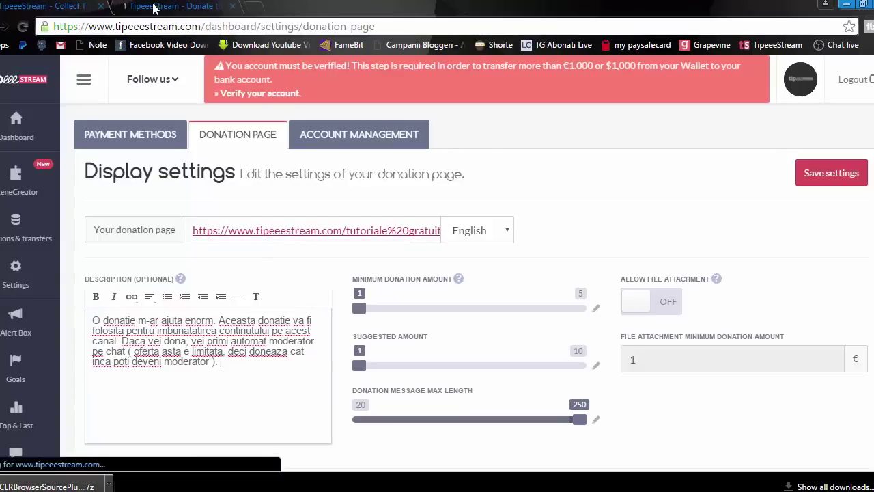
key(ctrl+Tab)
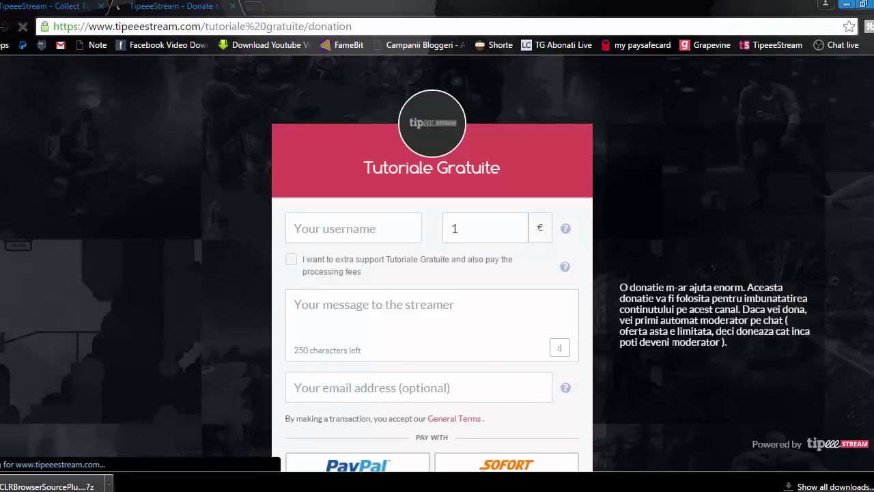
scroll(383, 319, down, 1)
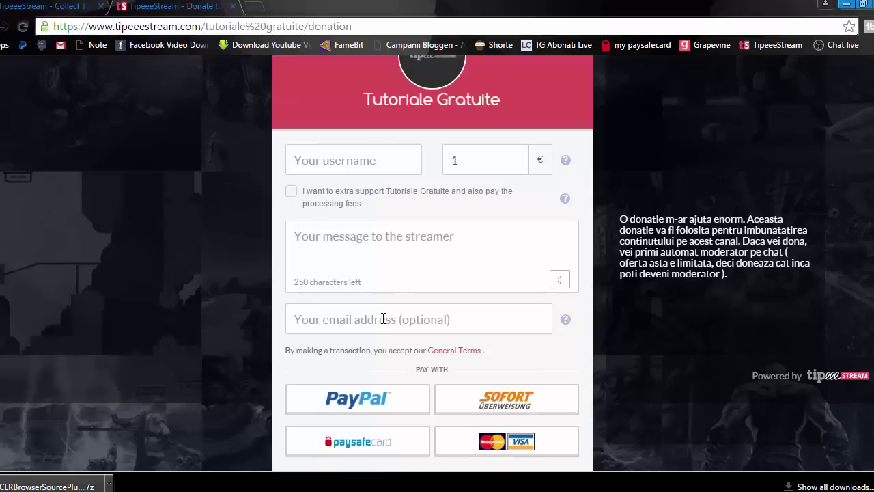
click(336, 160)
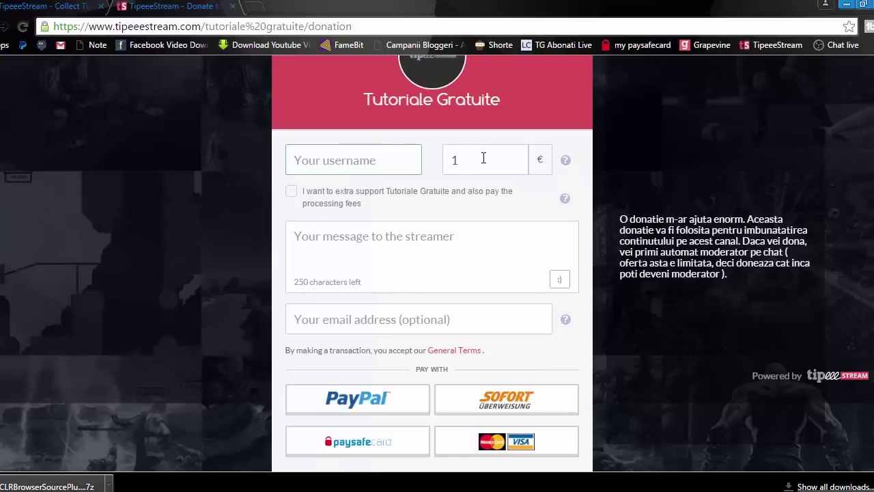
click(444, 157)
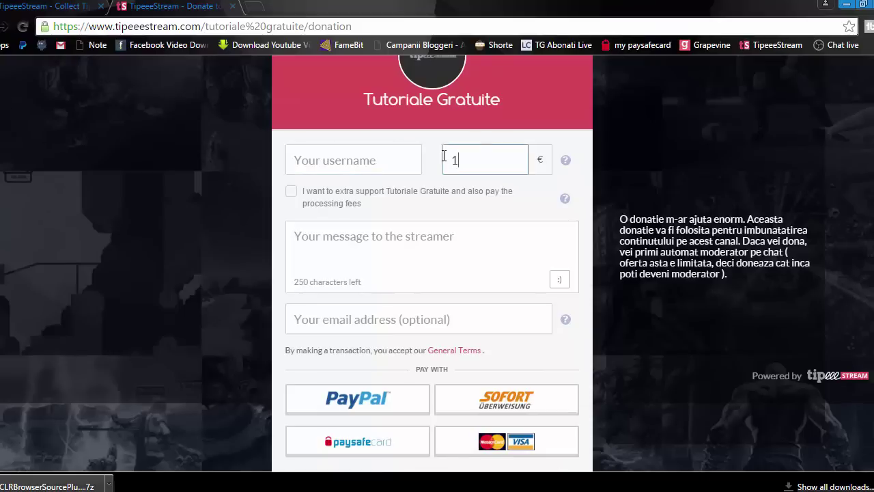
click(348, 235)
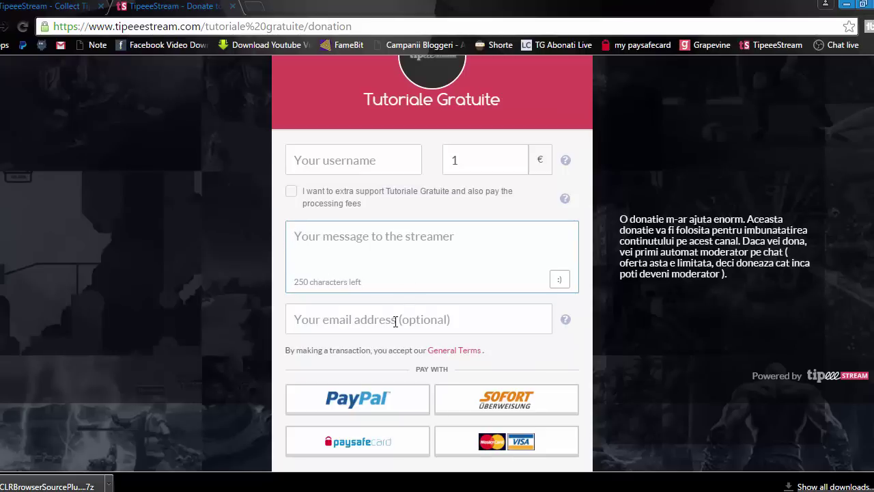
click(364, 319)
click(394, 319)
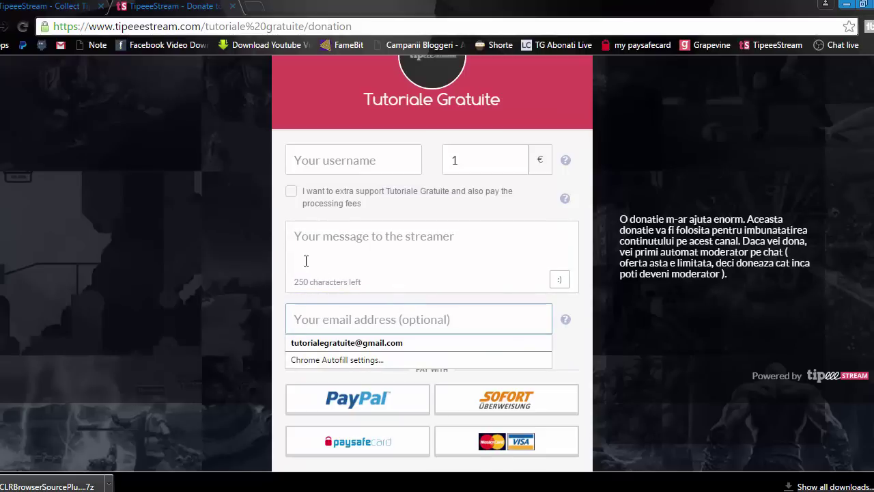
click(290, 224)
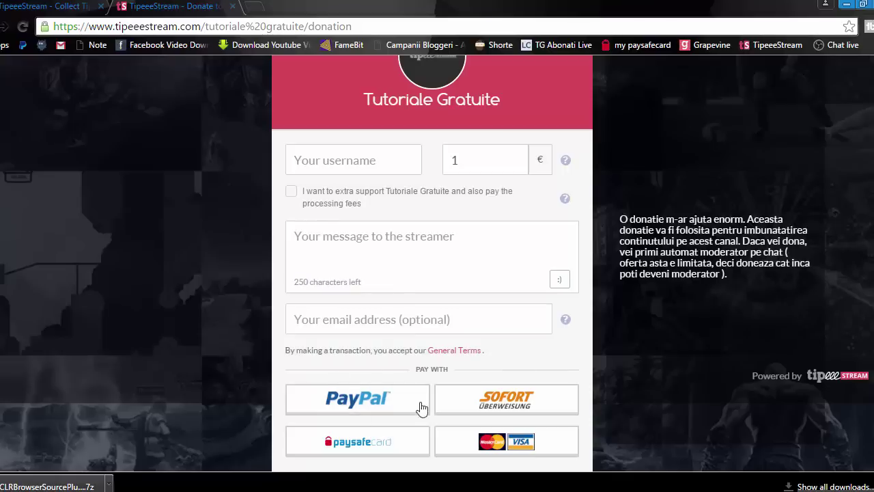
scroll(478, 328, up, 1)
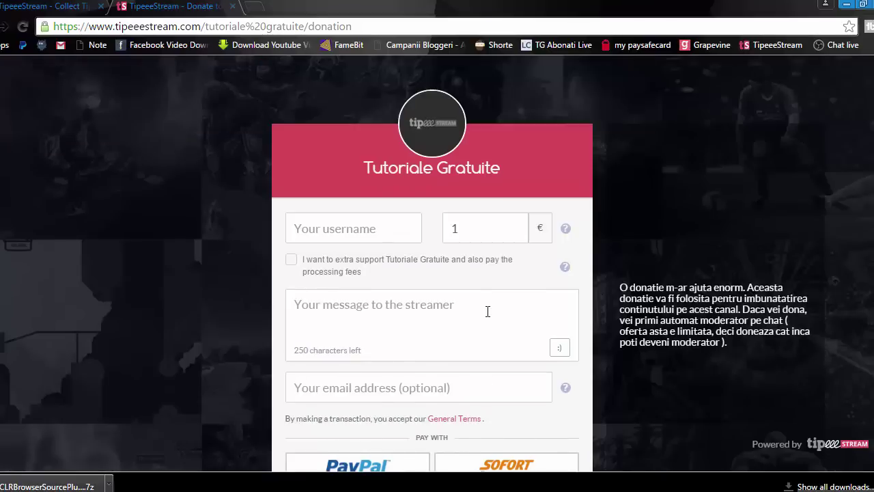
Step: Switch back to the dashboard's donation-page settings and select the whole description text
click(86, 6)
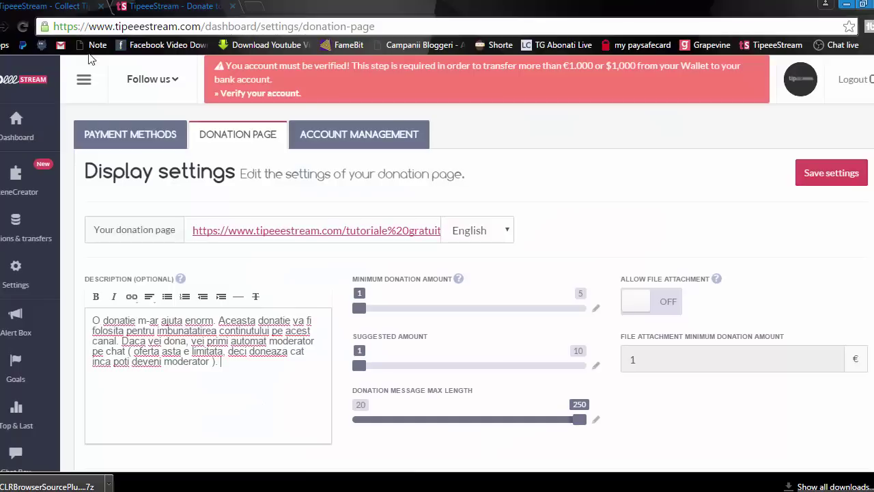
click(170, 8)
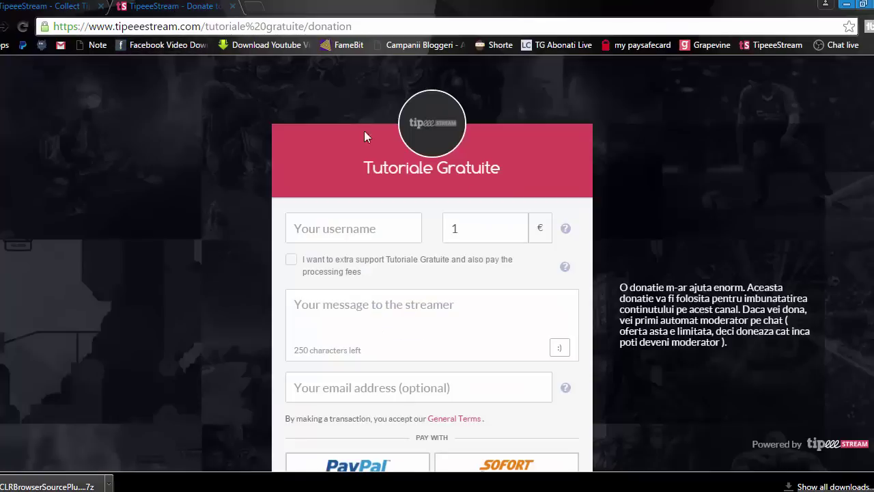
click(56, 12)
triple_click(92, 319)
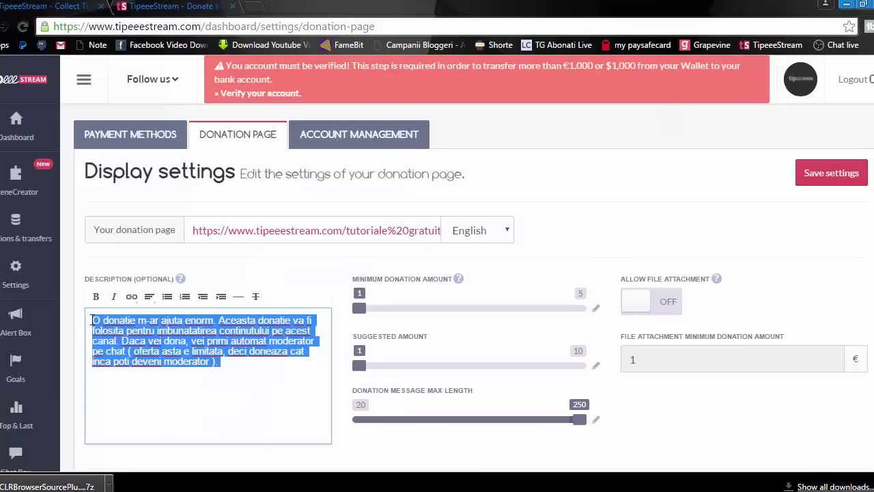
click(225, 365)
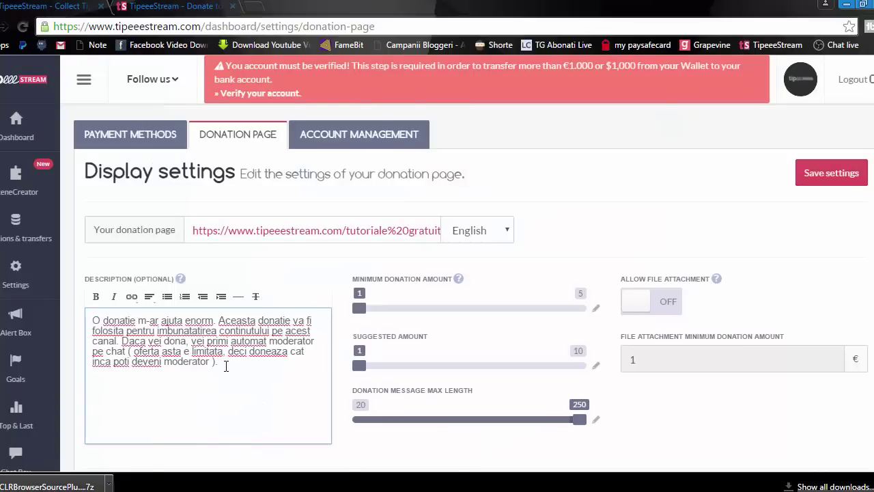
Step: Scroll to the Profanity filter, Disabled with bad-words, name-removal and URL options off
scroll(225, 366, down, 1)
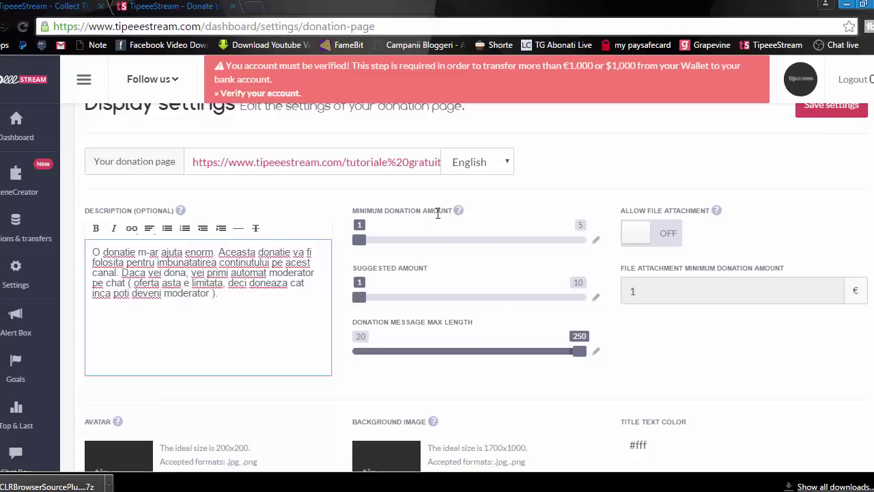
click(362, 241)
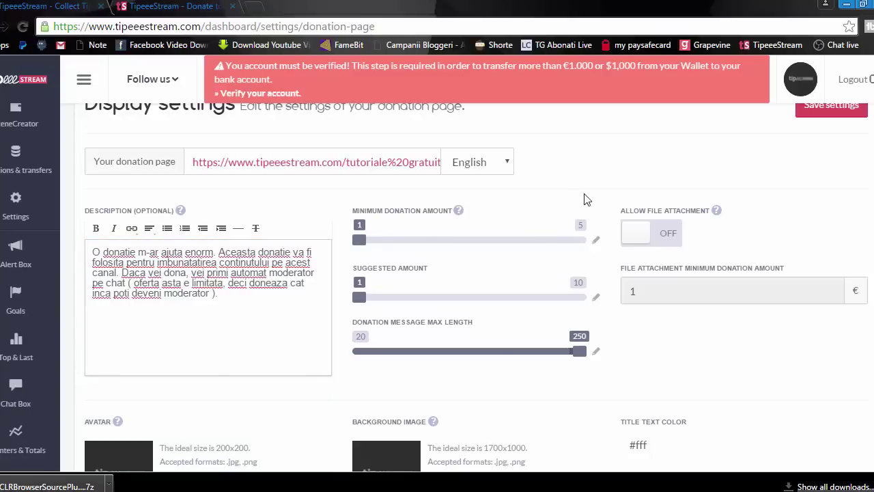
scroll(585, 197, down, 3)
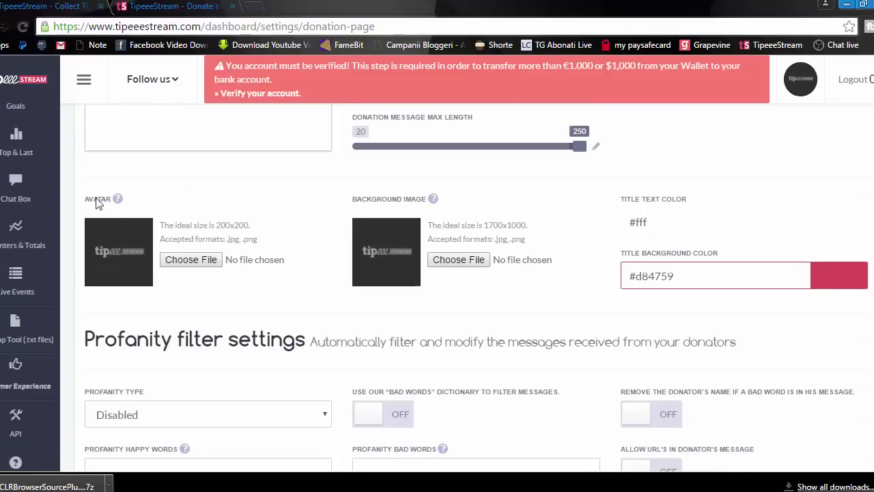
click(181, 14)
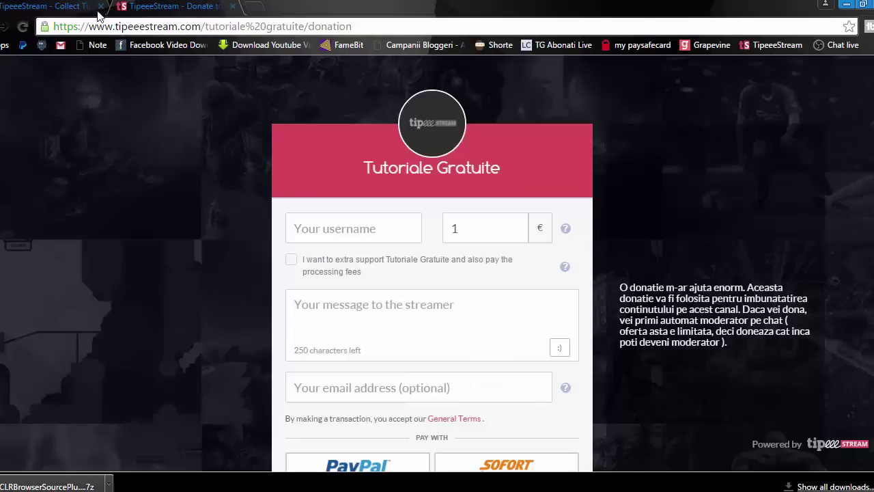
click(76, 11)
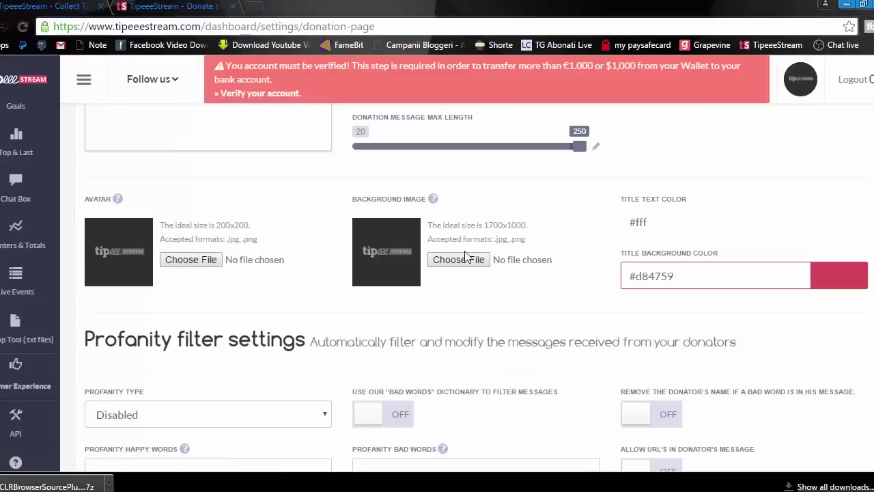
key(ctrl+Tab)
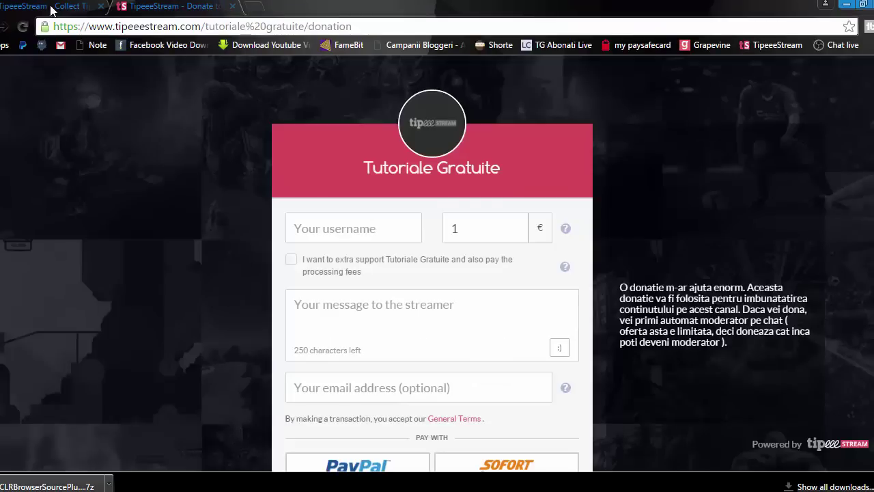
key(ctrl+Tab)
scroll(455, 273, down, 3)
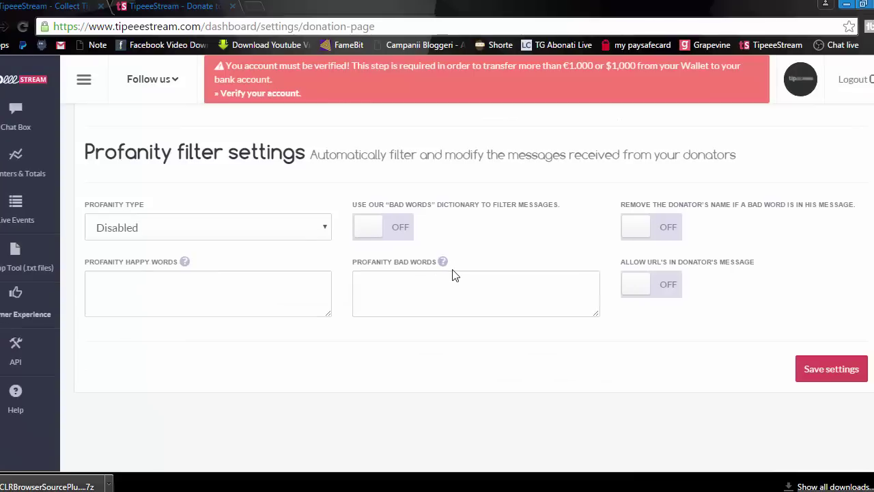
scroll(452, 311, up, 2)
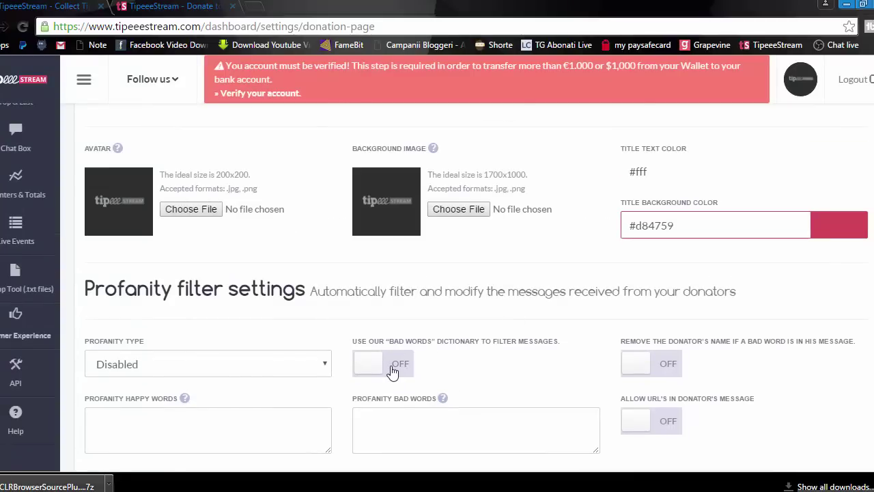
scroll(393, 371, up, 4)
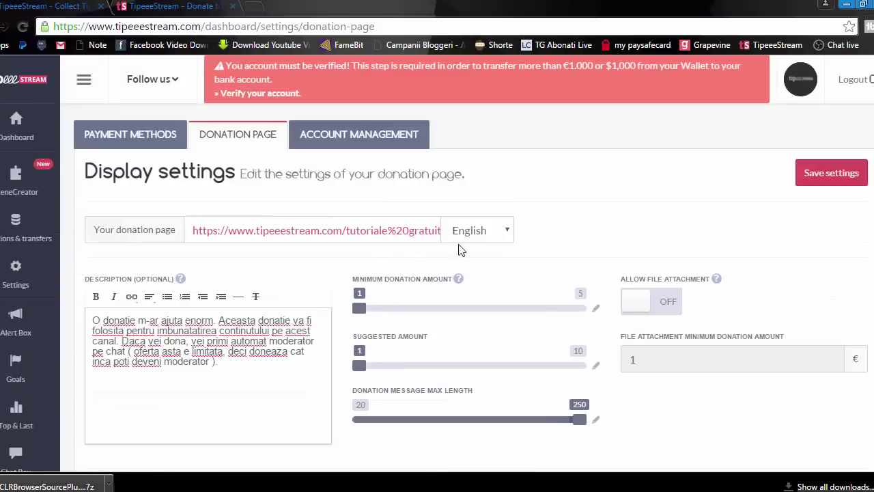
scroll(450, 264, down, 3)
scroll(450, 265, down, 3)
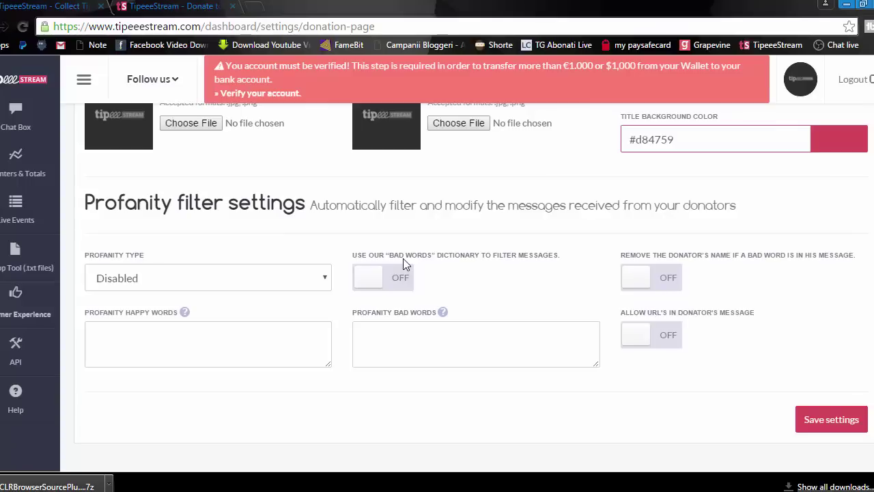
click(411, 340)
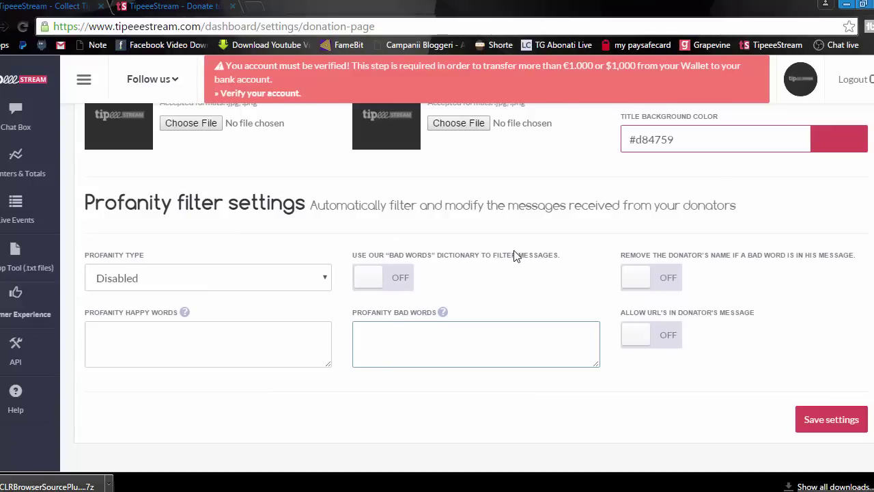
scroll(515, 226, up, 10)
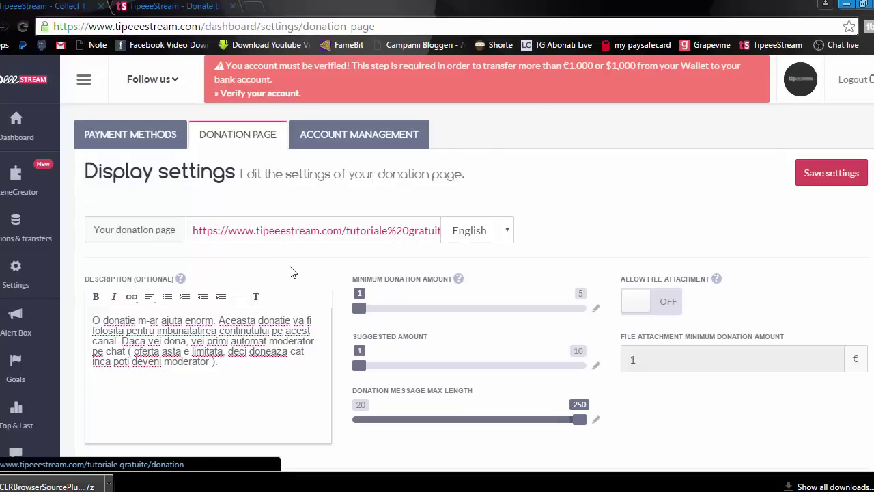
Step: Open and scroll the Tutoriale Gratuite donation page, then return to the OBS ticker preview
click(286, 231)
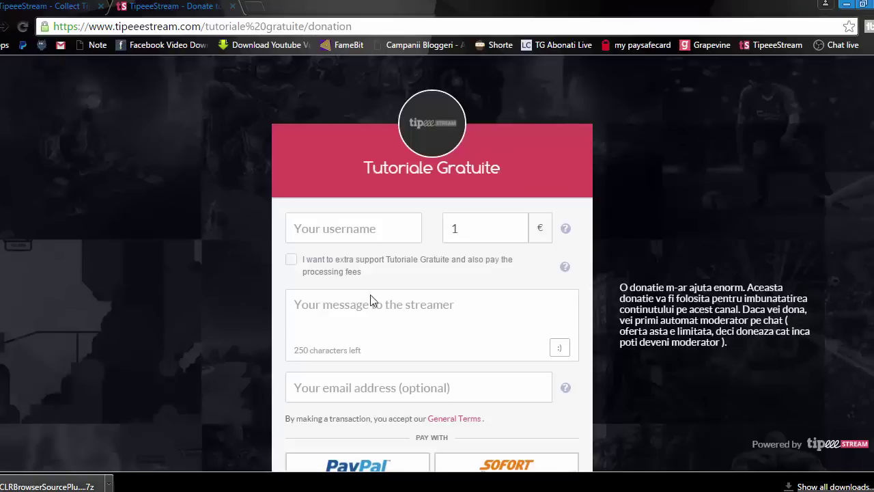
scroll(380, 283, down, 1)
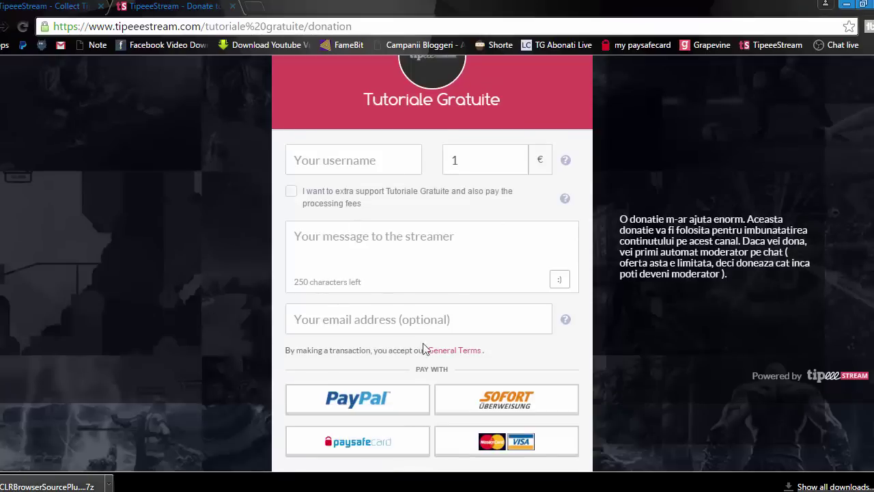
key(alt+Tab)
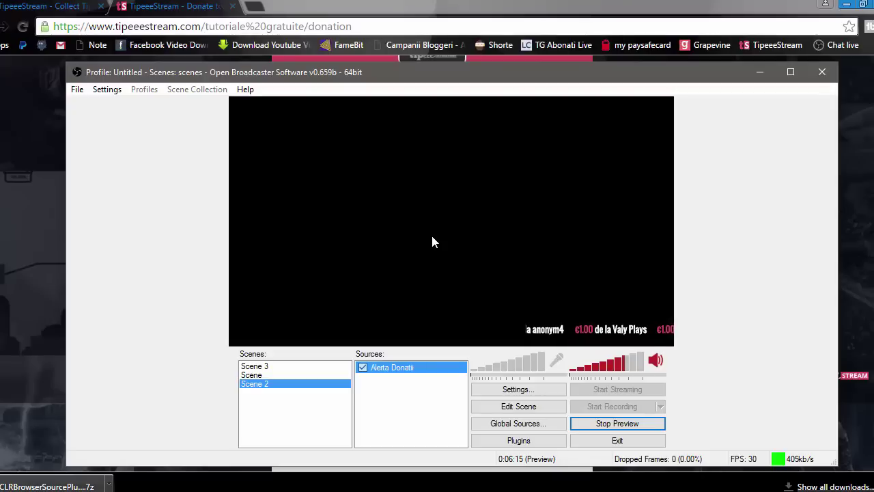
Step: Untick the Alerta Donatii source in Scene 2, leaving the preview empty
click(345, 489)
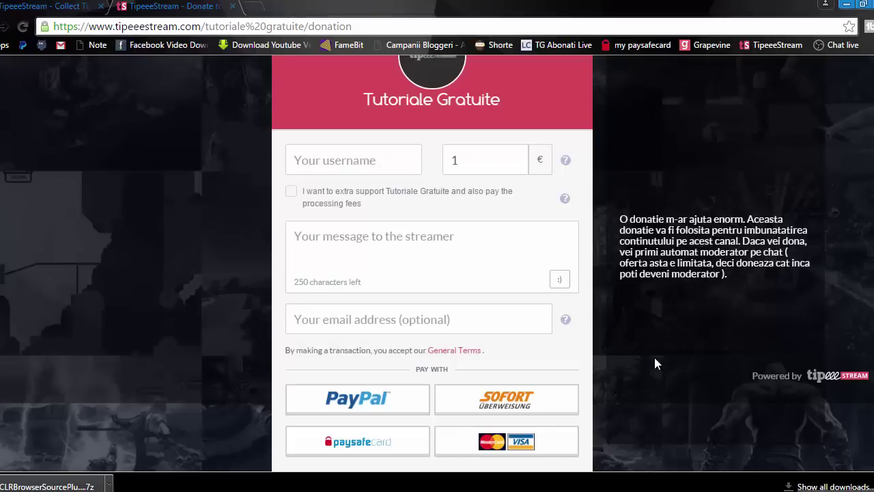
click(345, 488)
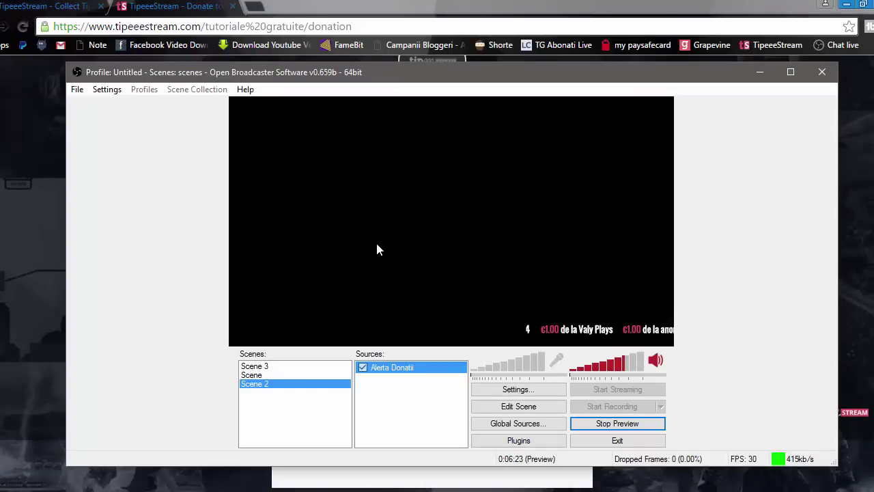
click(363, 367)
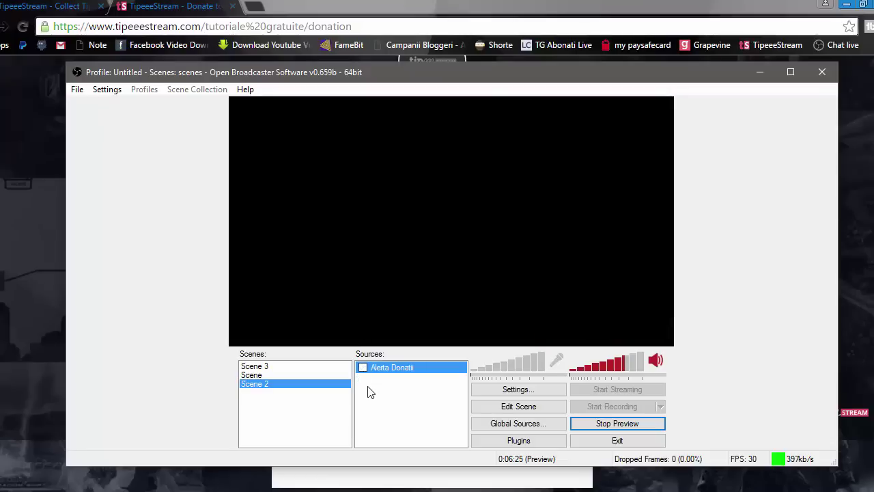
Step: Leave OBS for the Chrome window showing the YouTube live stream countdown page
click(368, 389)
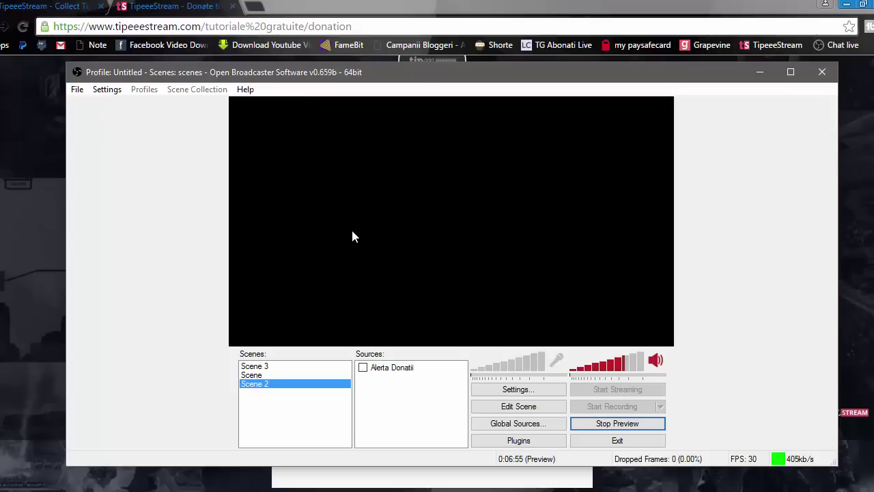
key(alt+Tab)
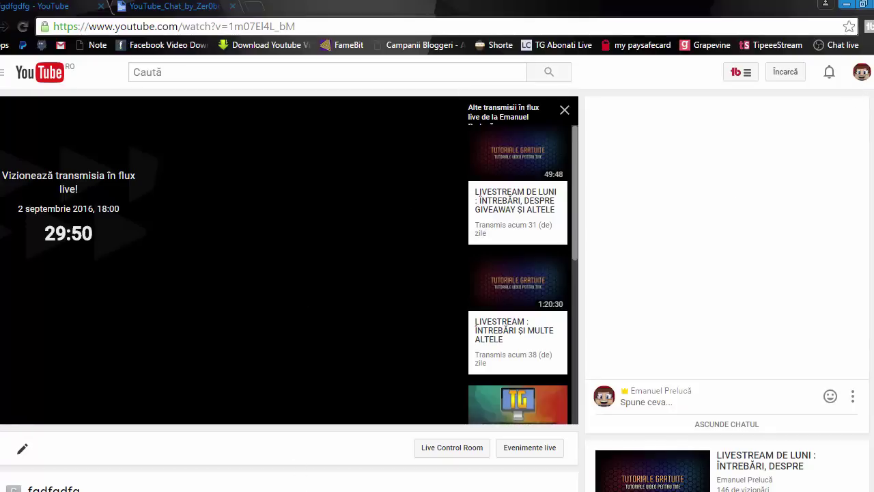
Step: Bring OBS back to the front and start previewing the stream output
key(alt+Tab)
click(590, 424)
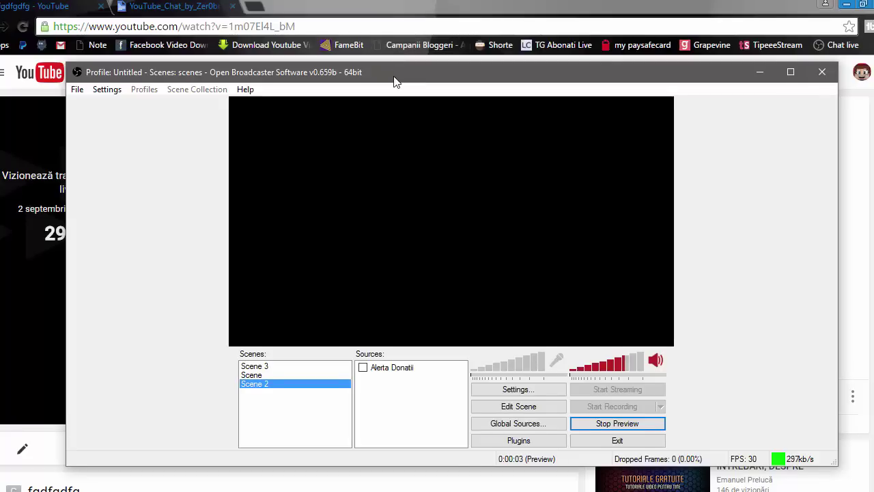
mouse_move(394, 81)
mouse_down()
mouse_move(401, 64)
mouse_move(390, 78)
mouse_up()
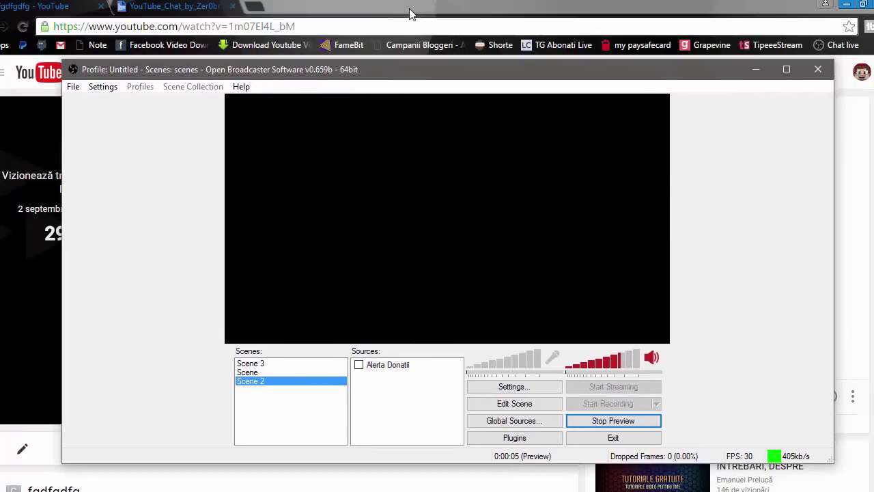
Step: Add a CLR Browser source named 'Chat' to Scene 2
right_click(378, 409)
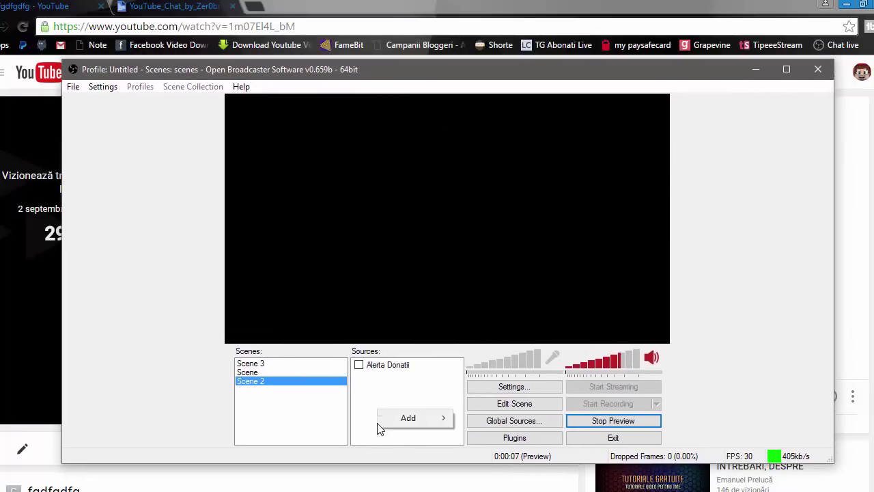
mouse_move(399, 422)
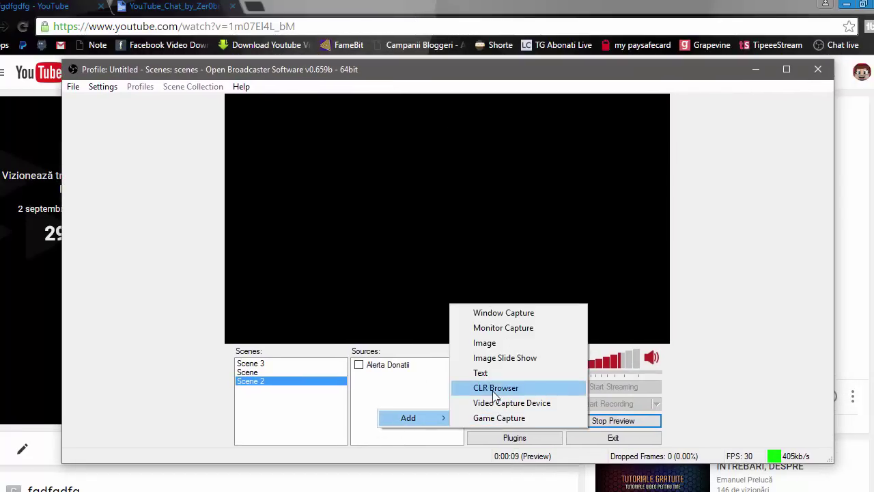
click(493, 389)
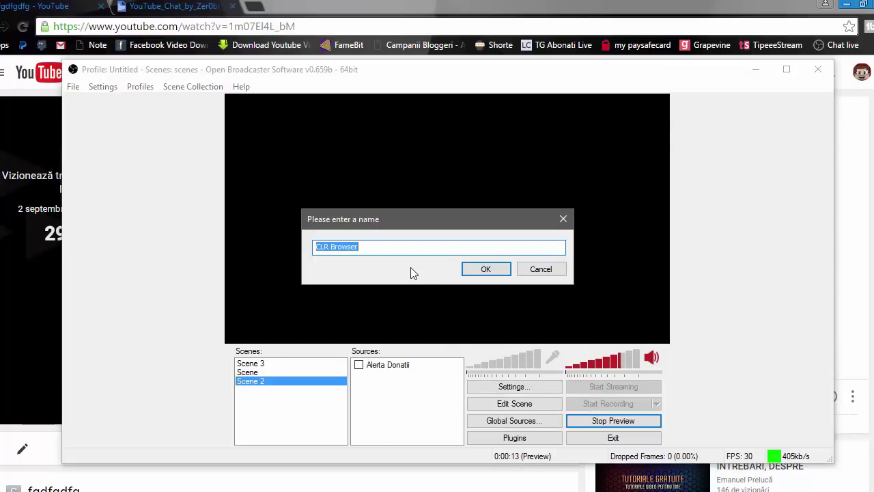
text(Chat)
key(Return)
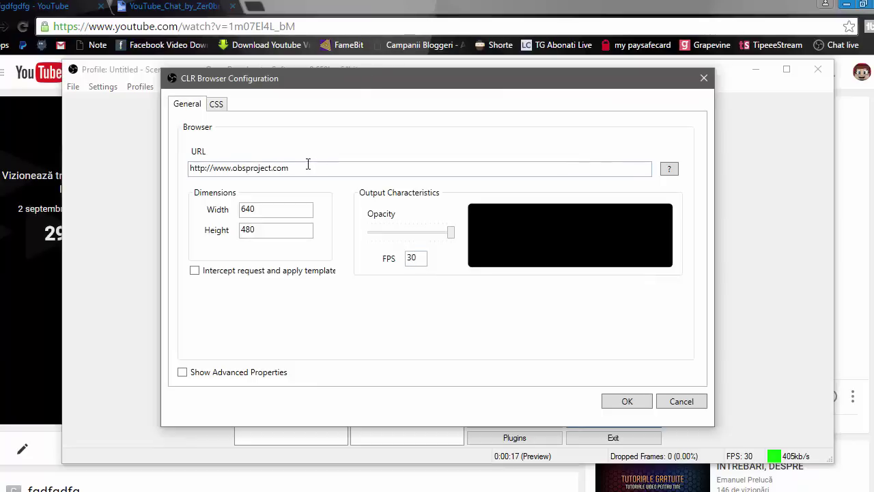
Step: Pop the YouTube stream's live chat out into its own window
drag(306, 168, 150, 160)
click(342, 168)
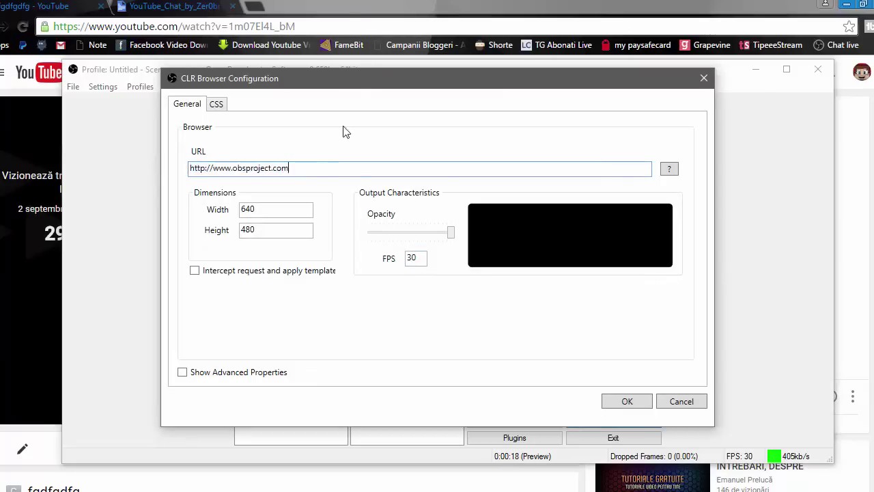
click(349, 14)
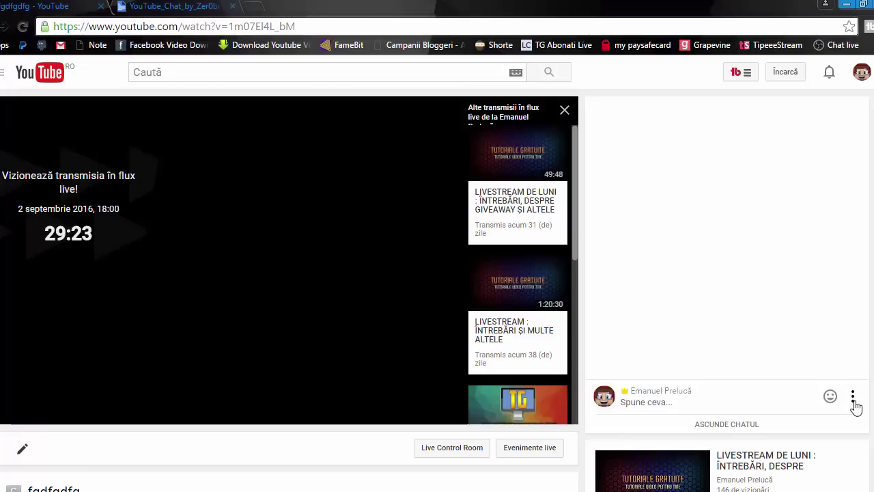
click(853, 397)
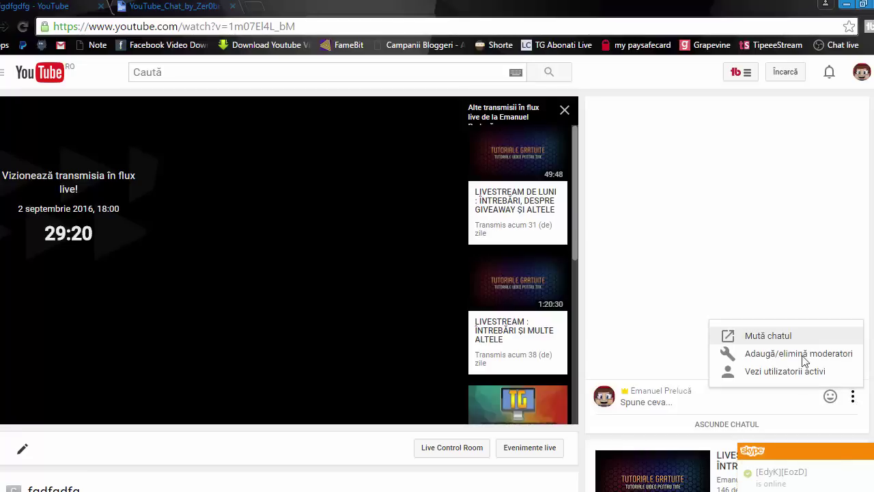
click(770, 335)
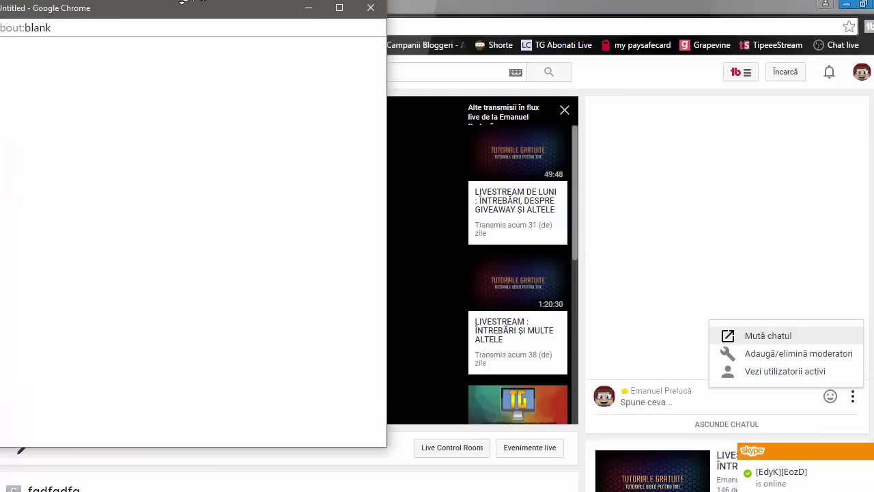
drag(131, 10, 189, 25)
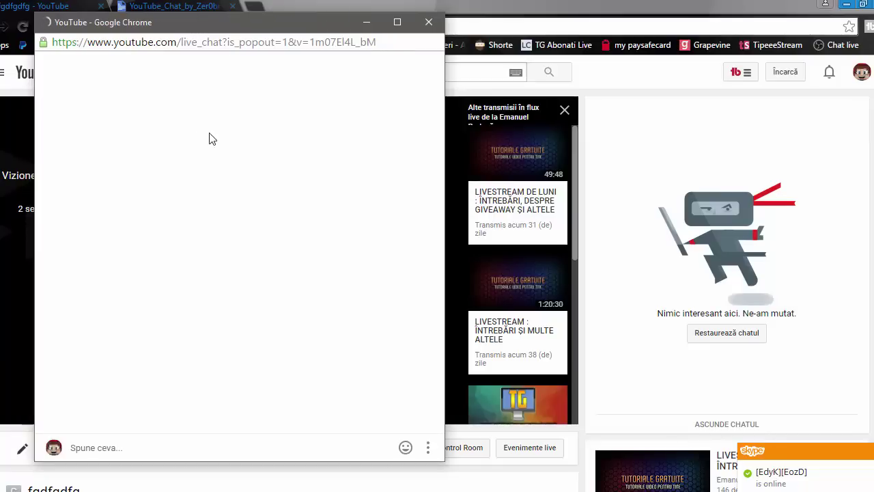
Step: Copy the chat popout's live_chat address and select the source's current URL for replacement
click(154, 48)
key(ctrl+c)
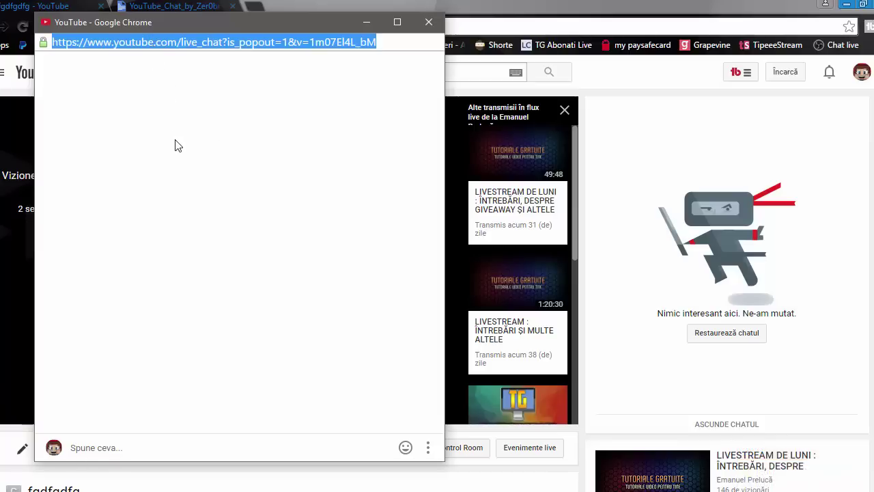
right_click(156, 38)
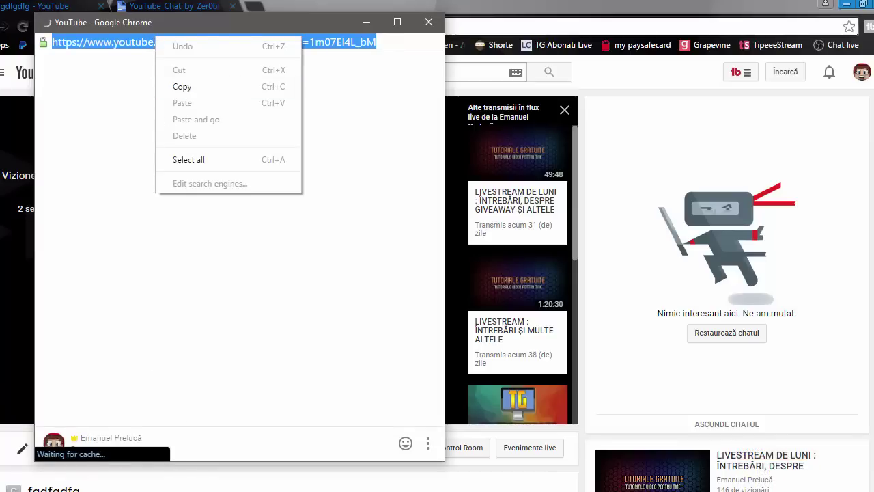
triple_click(319, 169)
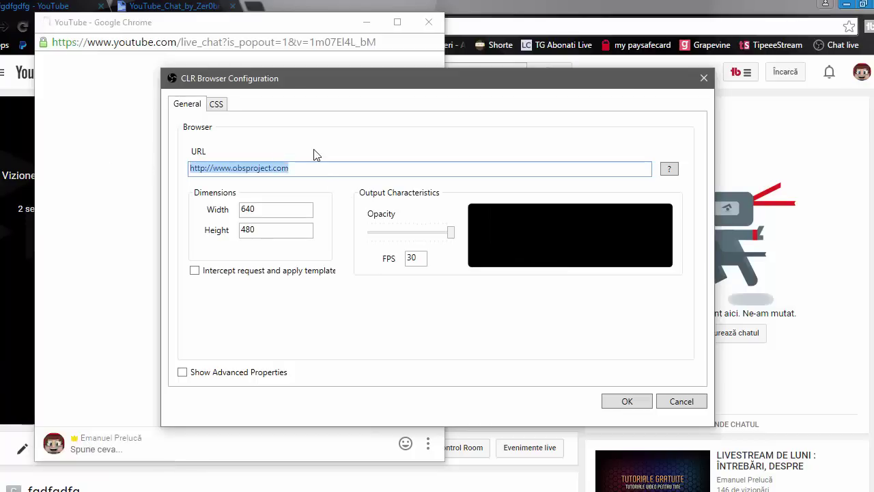
Step: Point the chat source at the live_chat address with width 520 and height 900
key(ctrl+v)
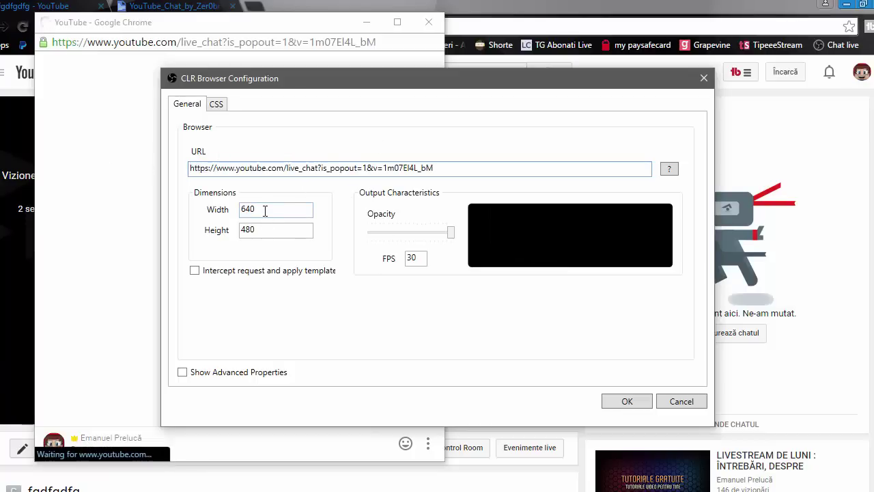
double_click(265, 211)
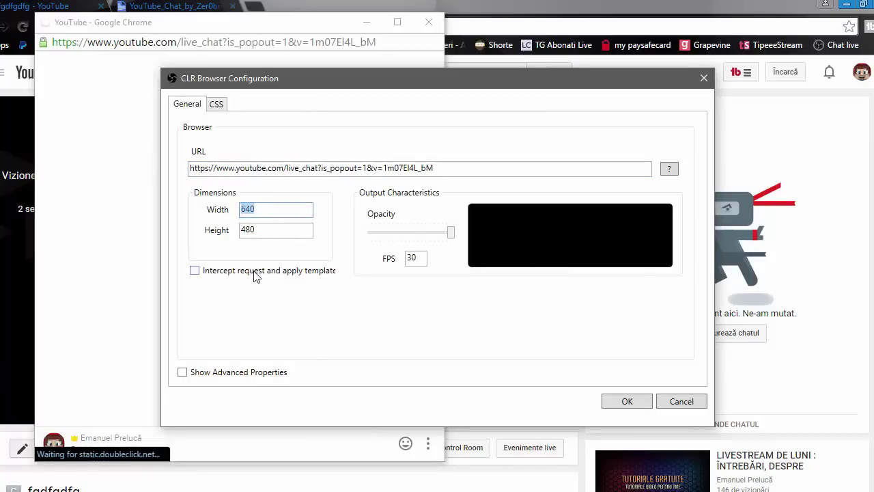
text(520)
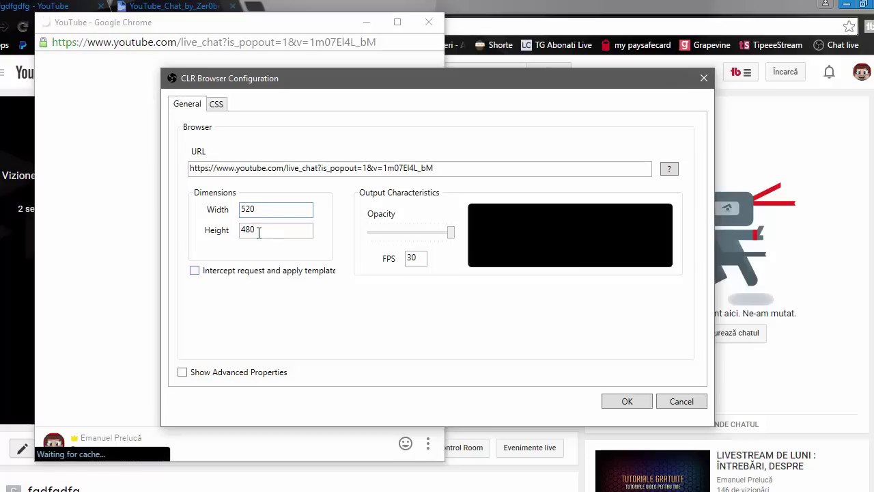
click(250, 226)
key(ctrl+a)
text(900)
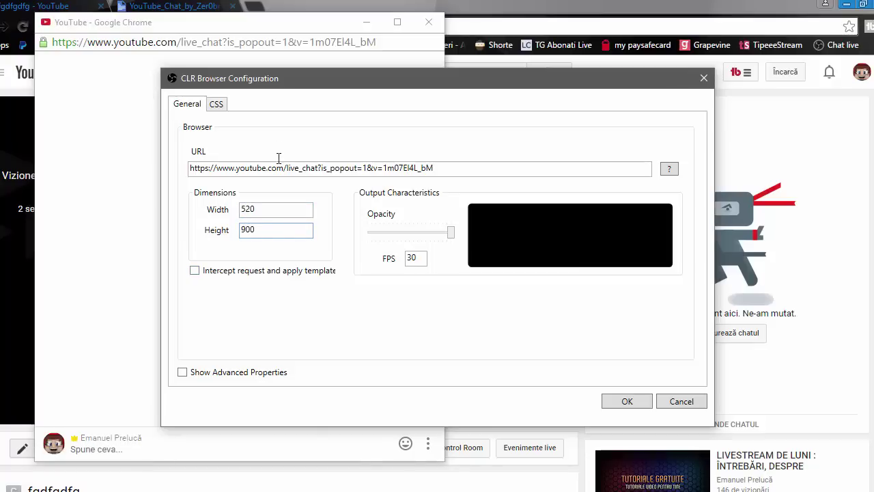
key(alt+Tab)
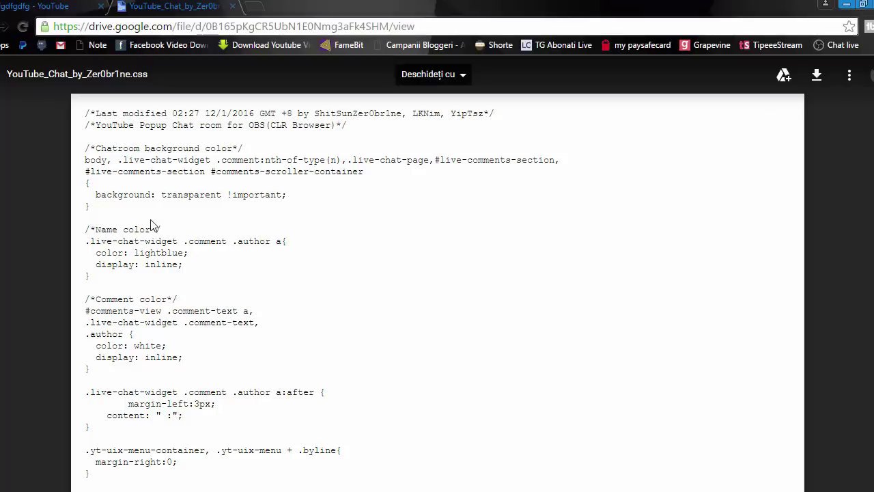
Step: Copy the entire YouTube_Chat_by_Zer0br1ne.css stylesheet text from Google Drive
scroll(156, 256, down, 8)
scroll(155, 260, down, 5)
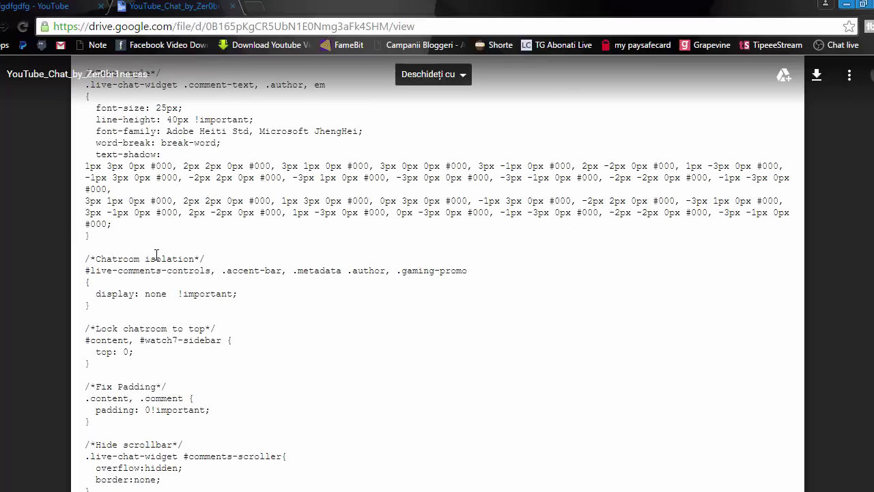
scroll(155, 267, up, 13)
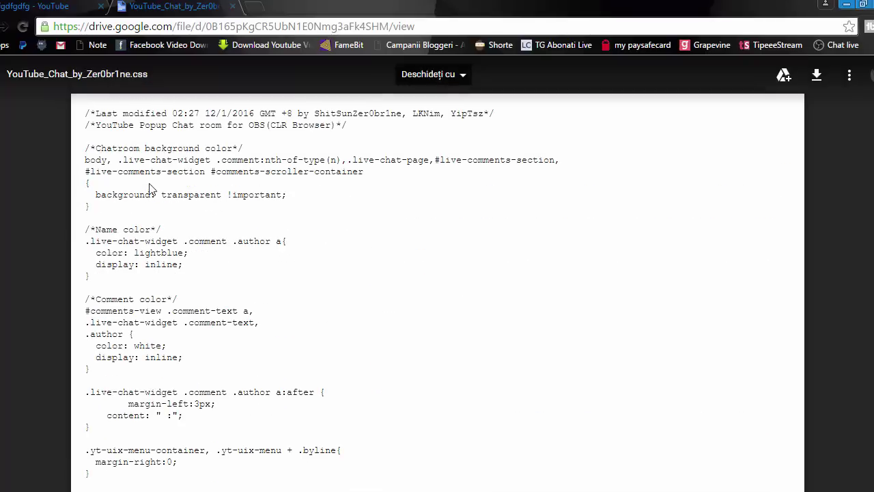
key(ctrl+a)
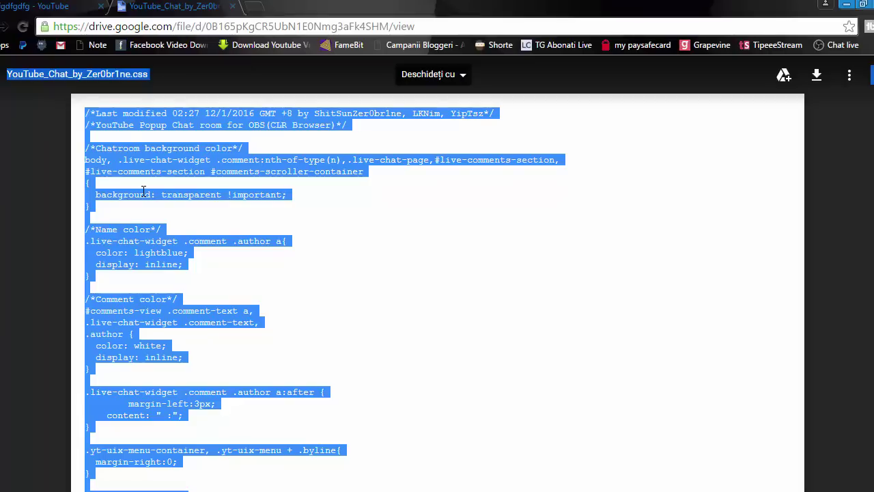
click(142, 191)
drag(91, 117, 95, 316)
drag(179, 409, 164, 442)
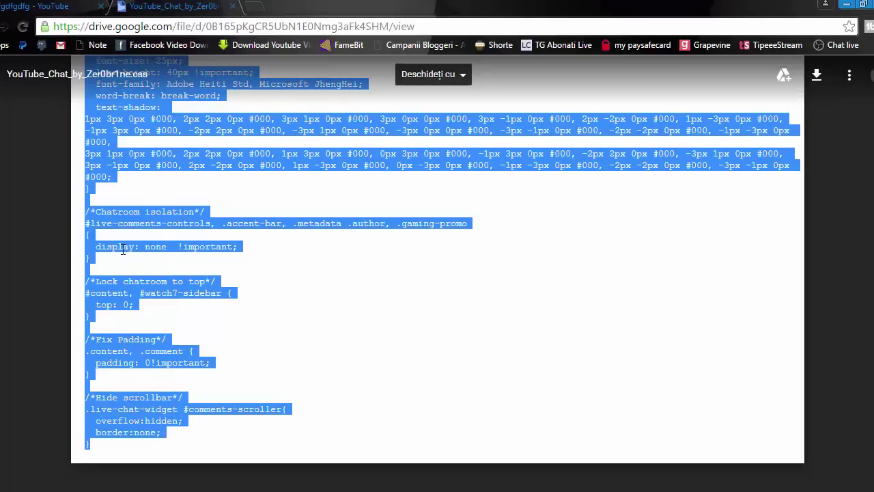
right_click(123, 249)
click(148, 257)
key(alt+Tab)
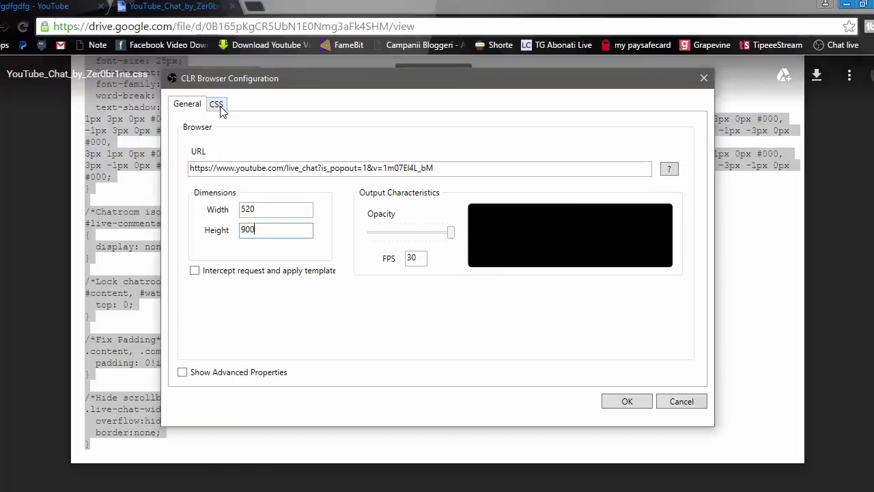
Step: Paste the chat styling rules below the body rule in the source's CSS and save the source
click(217, 106)
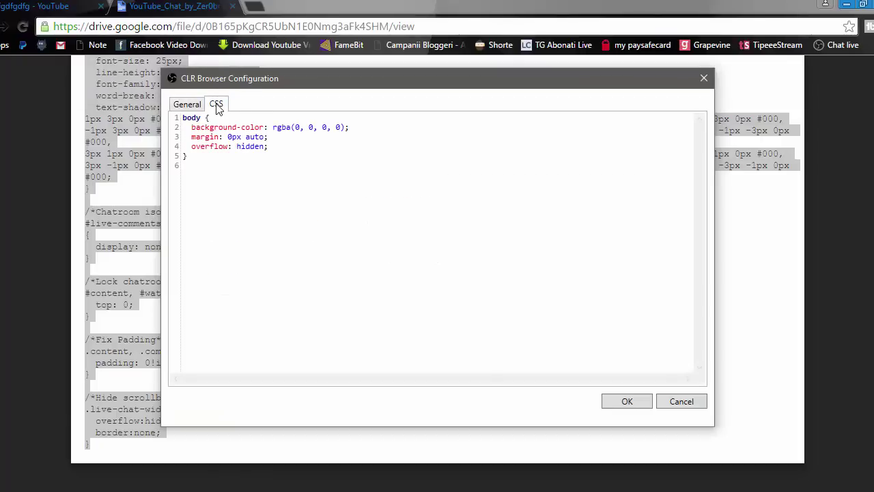
click(193, 164)
key(ctrl+v)
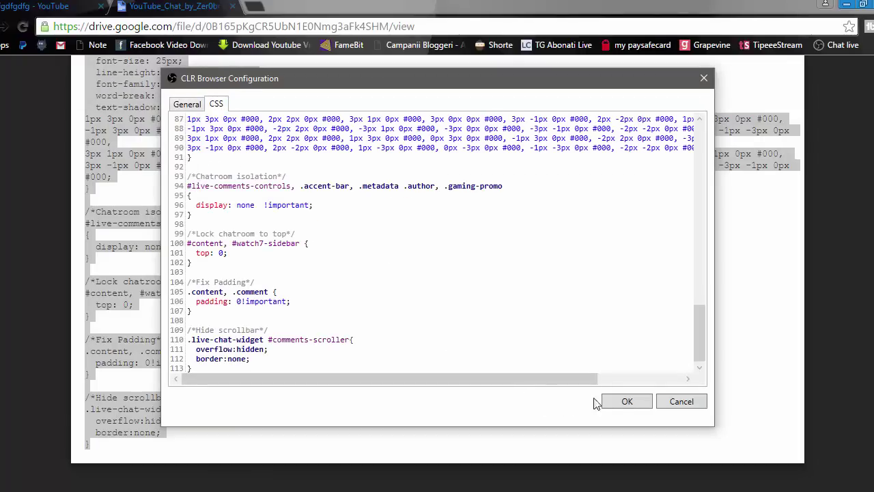
click(622, 403)
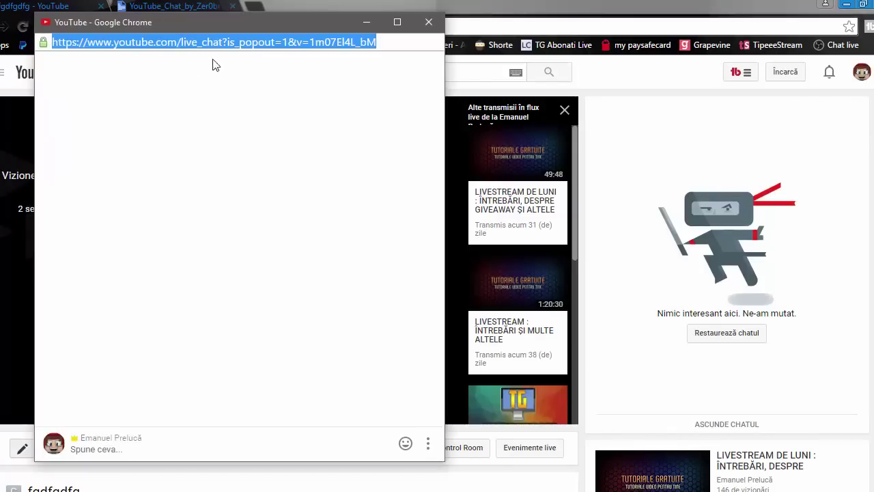
Step: Post 'Salut', 'Acesta este un live de test' and 'pentru tutorialul de maine' in the live chat
click(220, 41)
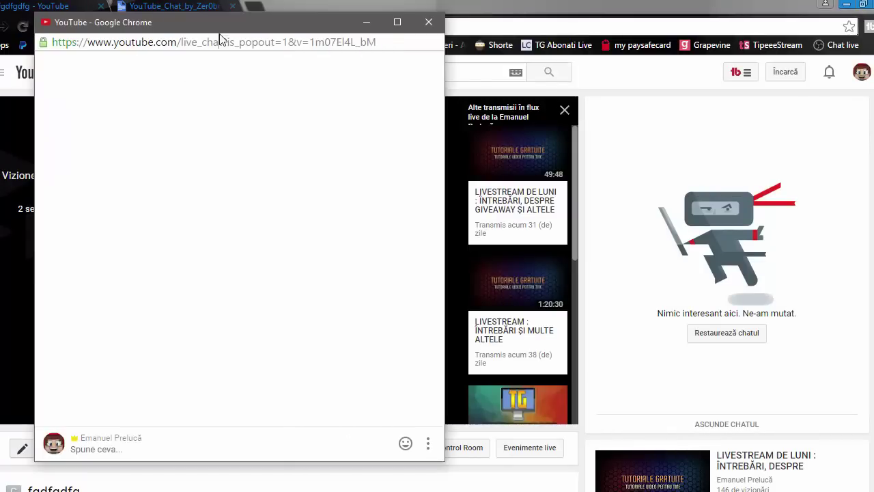
click(180, 448)
text(Salut)
key(Return)
text(Acest)
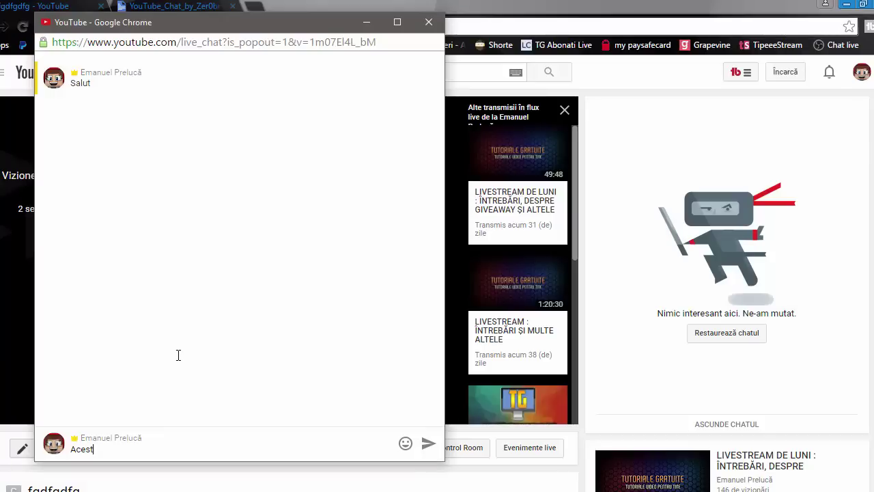
text(a este un live de test)
key(Return)
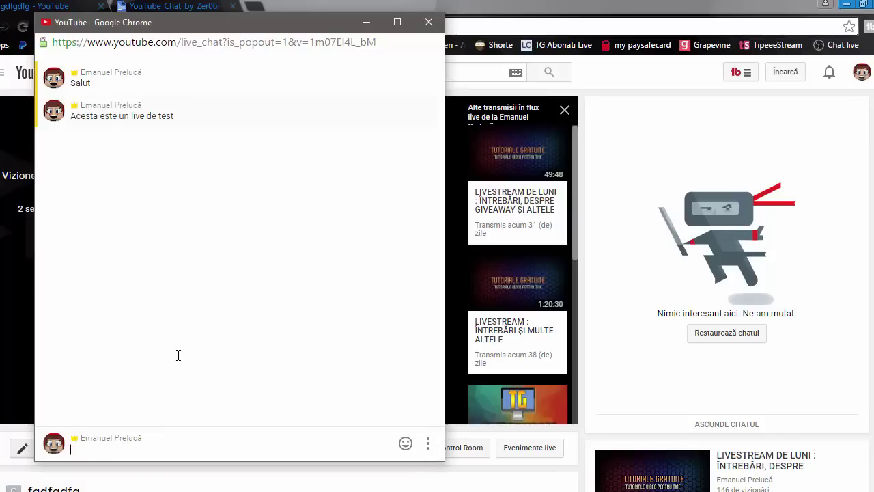
text(pentru tutorialul de)
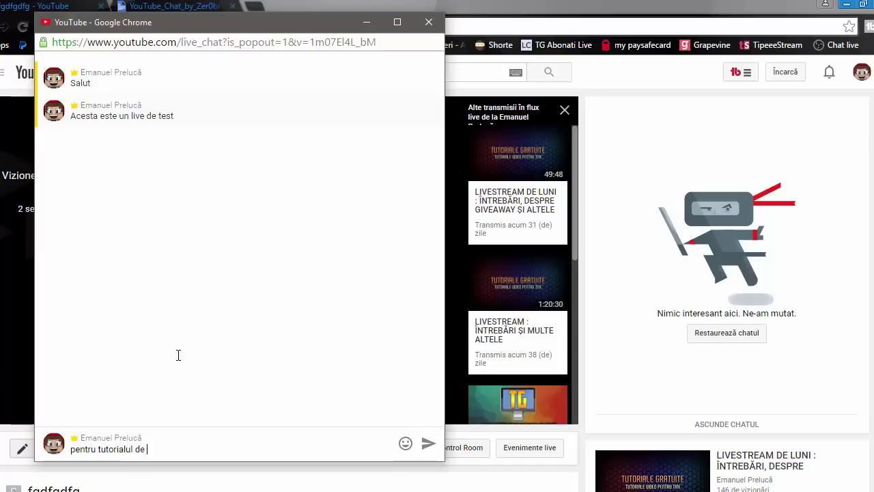
text( maine)
key(Return)
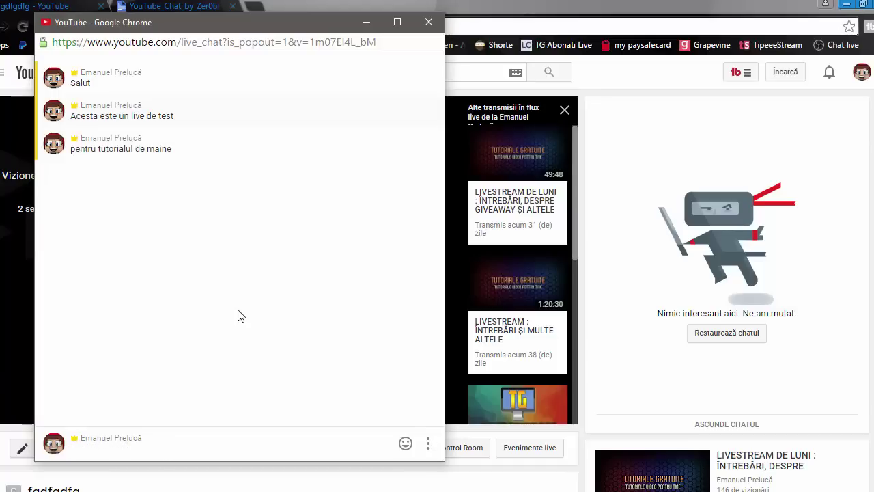
click(362, 488)
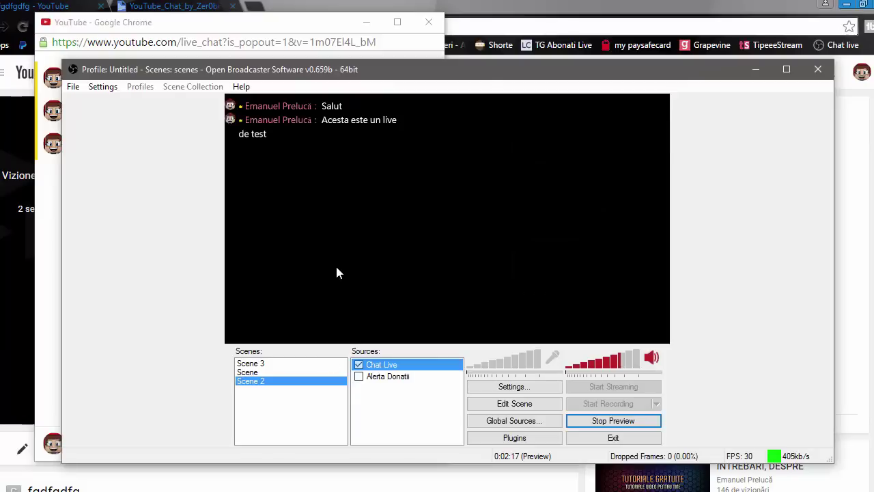